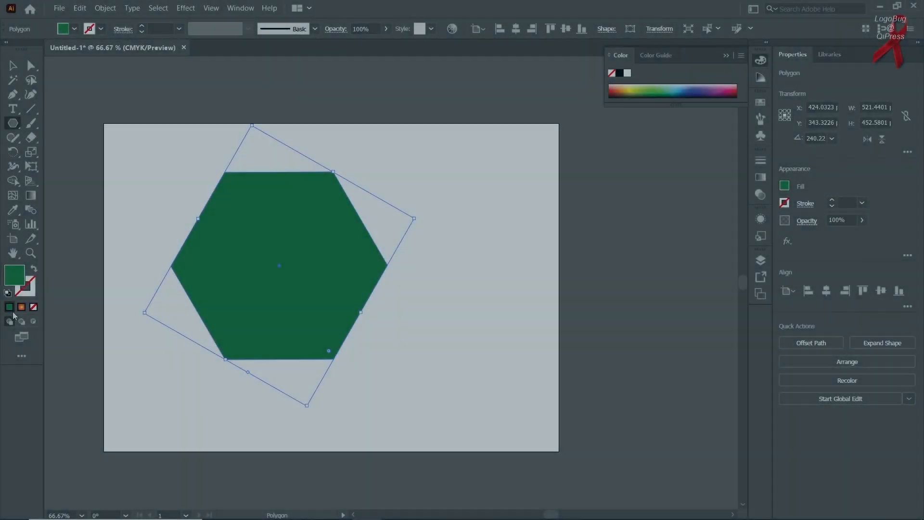
- Delete the green hexagon from the artboard
click(280, 241)
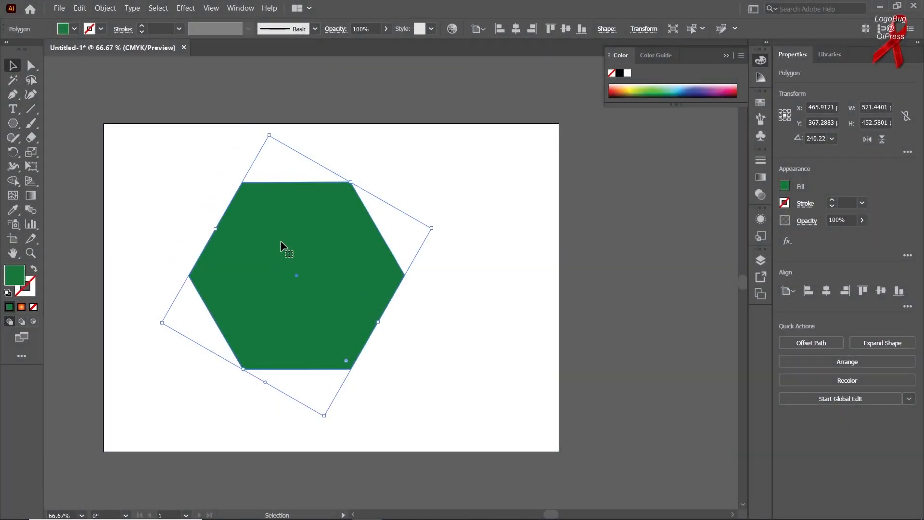
click(14, 67)
click(108, 204)
mouse_move(270, 264)
mouse_down()
mouse_move(269, 250)
mouse_move(269, 264)
mouse_up()
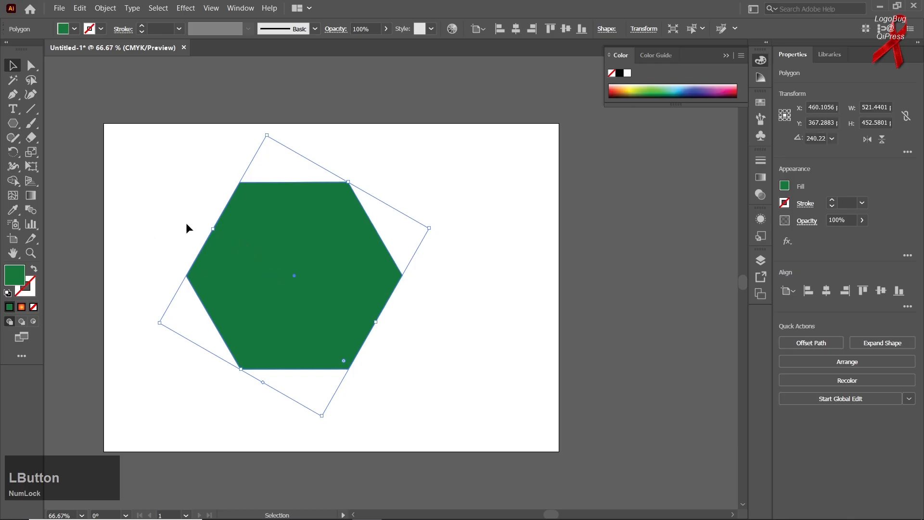
key(Delete)
- Draw a green five-pointed star about 538 pt wide and 515 pt high on the left half of the artboard
right_click(13, 122)
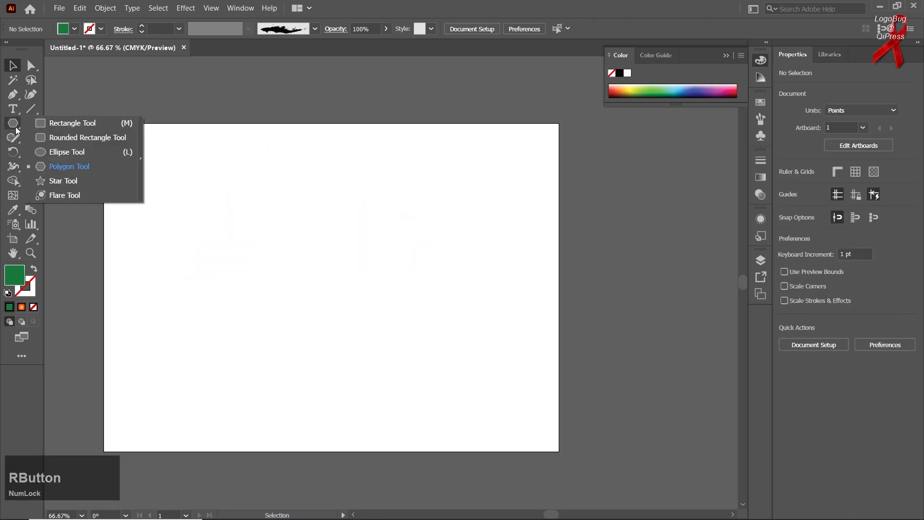
click(71, 181)
drag(251, 246, 321, 338)
click(13, 65)
drag(217, 226, 235, 249)
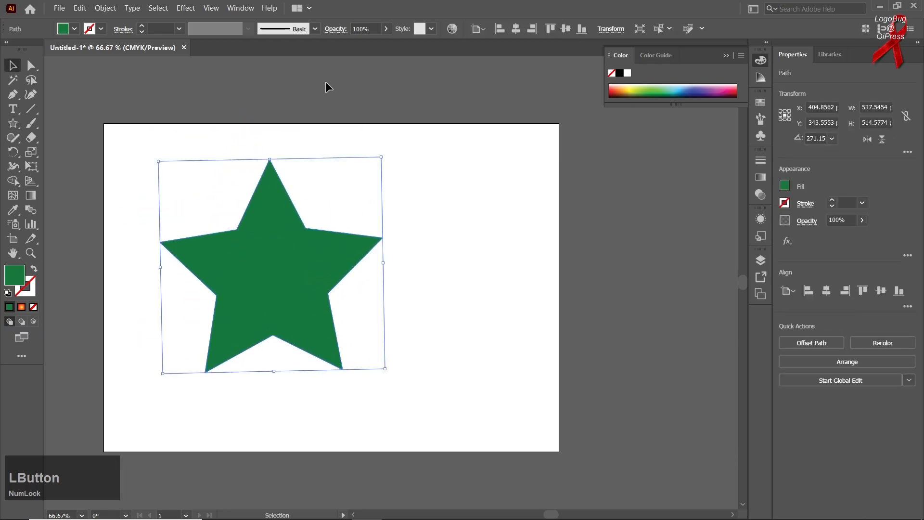
- Apply the black-and-white dot pattern graphic style to the star and open the Textures graphic style library
click(431, 29)
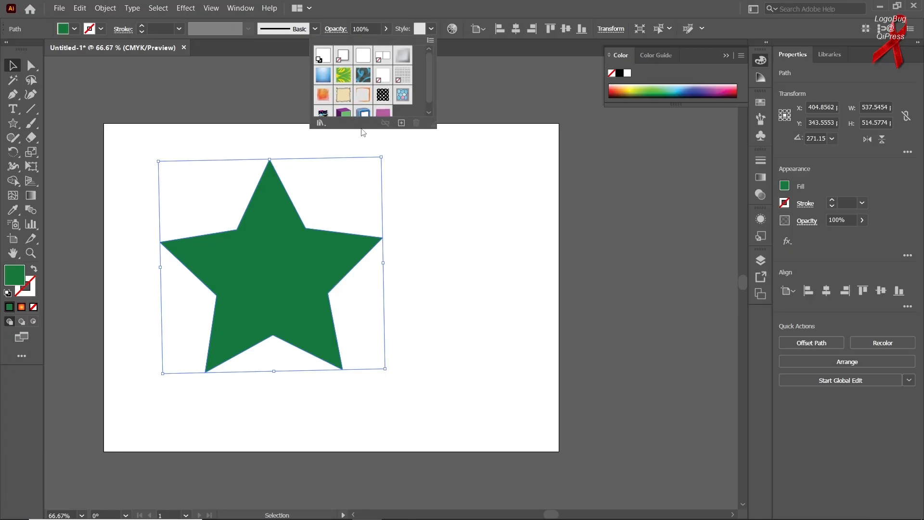
click(380, 96)
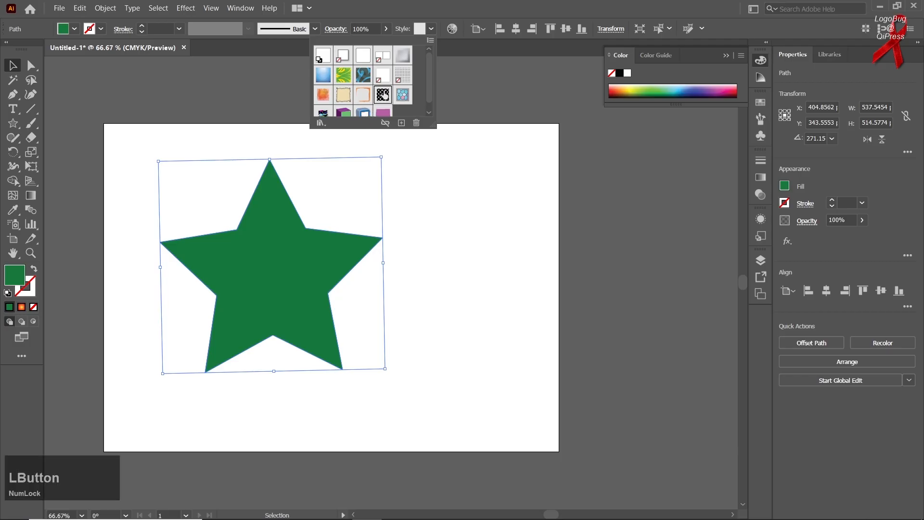
click(321, 123)
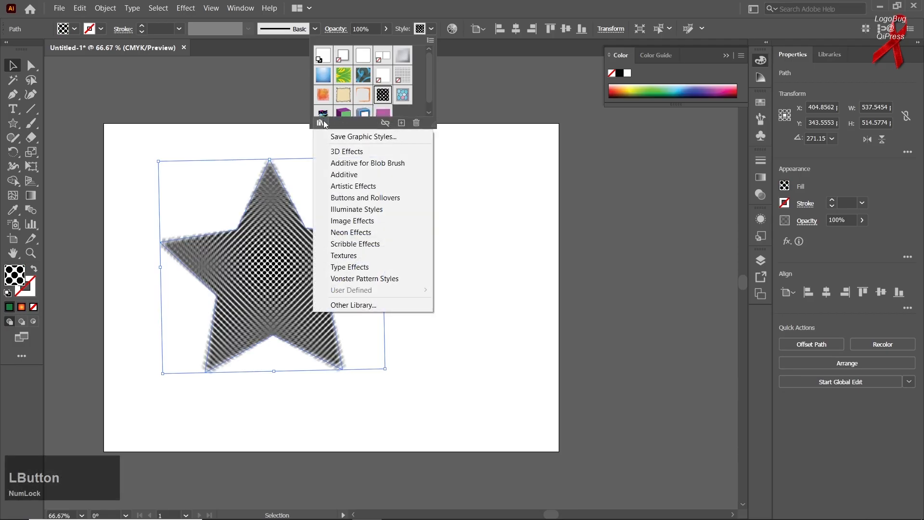
click(357, 255)
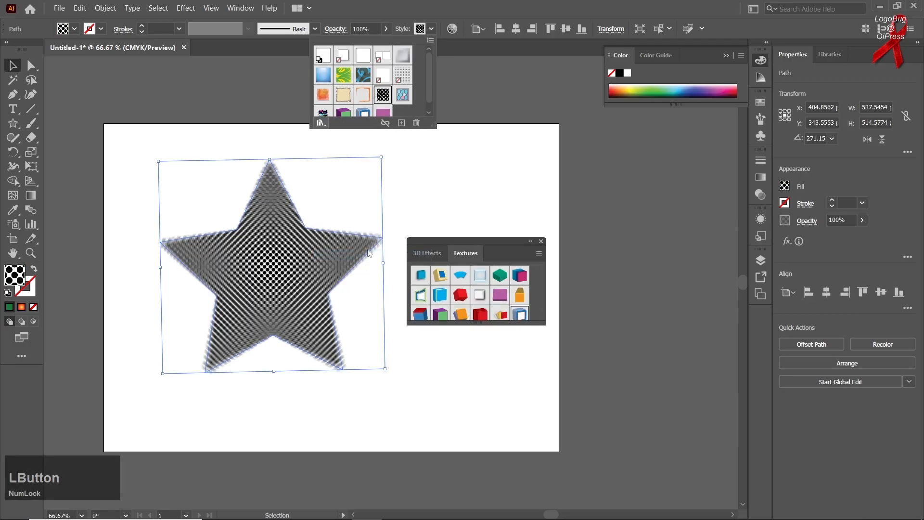
- Enlarge the Textures library, apply a beige stone texture style to the star, and close the library
click(510, 326)
drag(510, 326, 511, 377)
drag(504, 325, 514, 406)
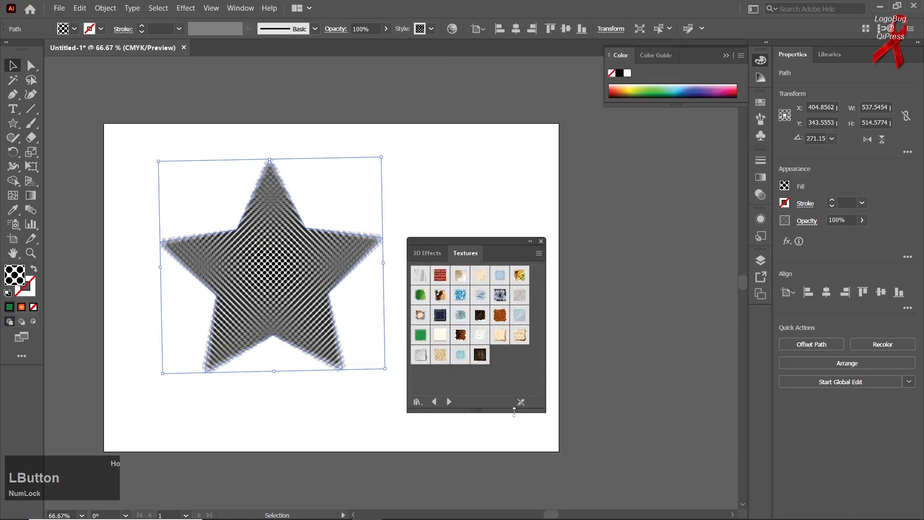
click(504, 339)
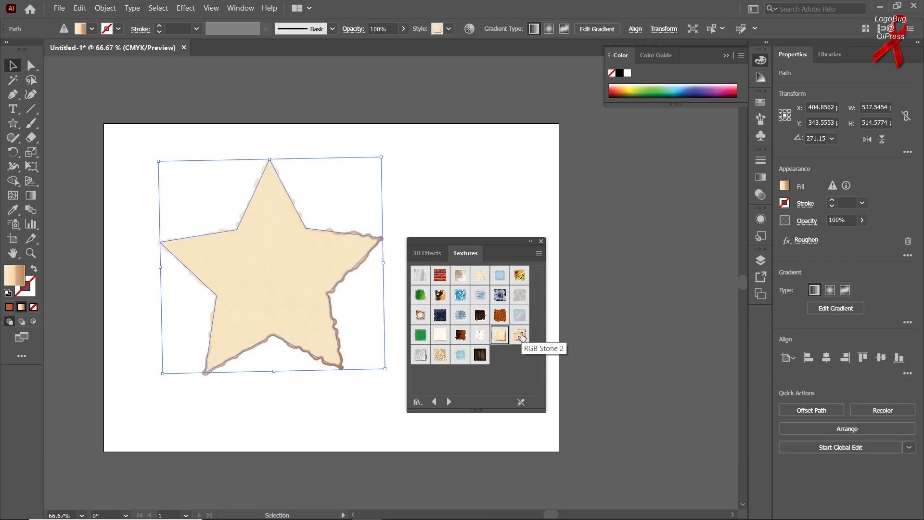
click(422, 251)
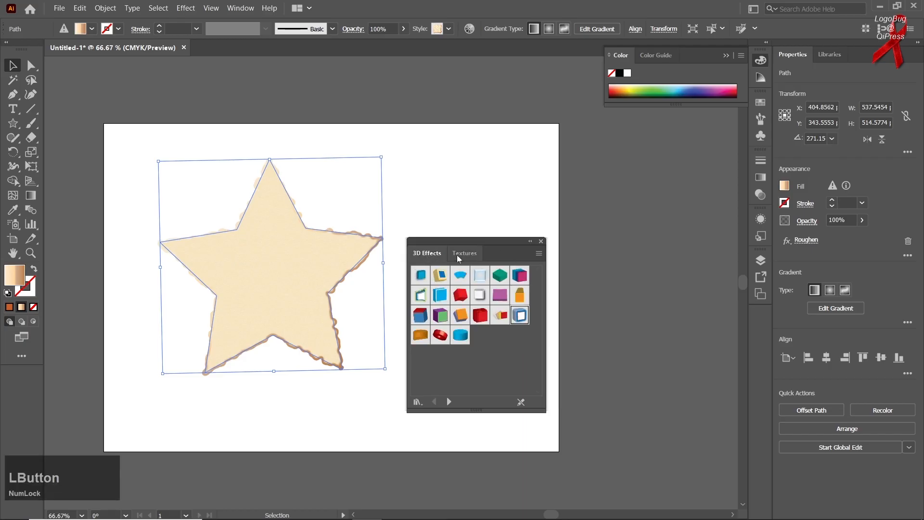
click(463, 253)
click(541, 241)
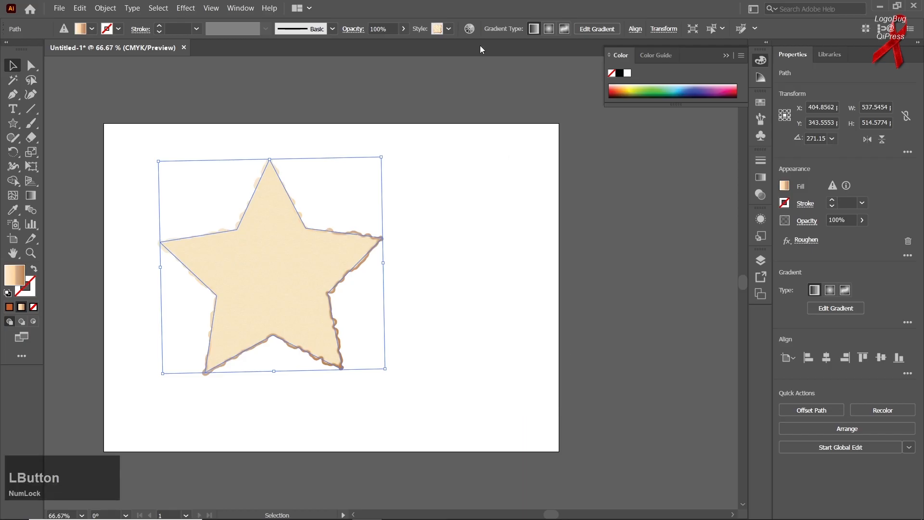
- Delete the textured star from the artboard
drag(221, 256, 227, 271)
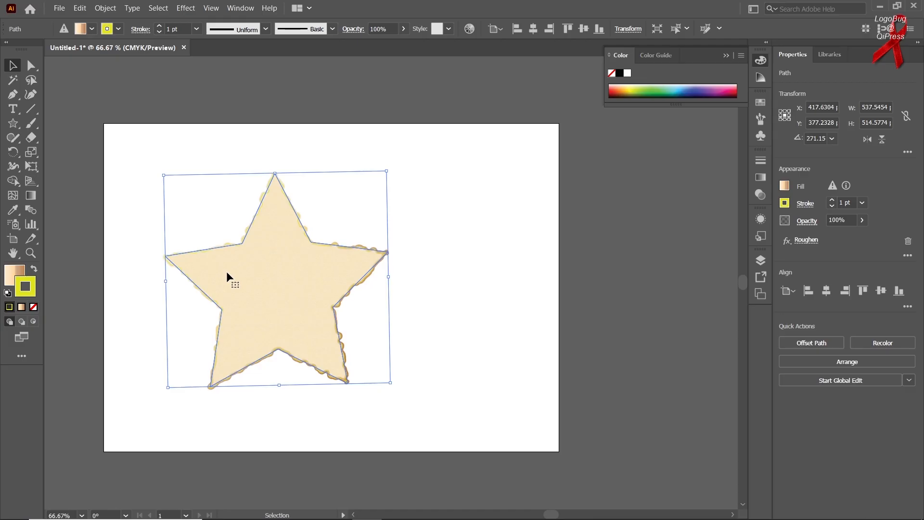
key(Delete)
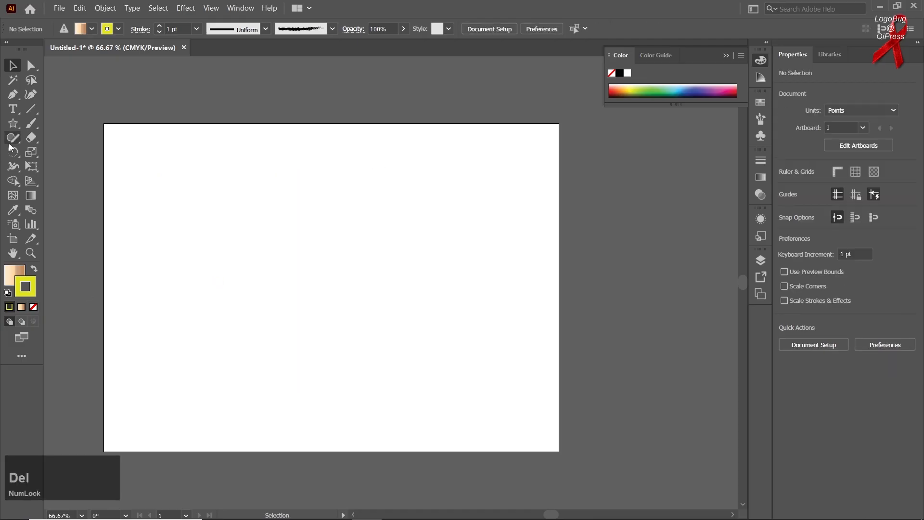
- Draw a tilted hexagon about 507 pt wide and 474 pt high on the left half of the artboard
right_click(16, 126)
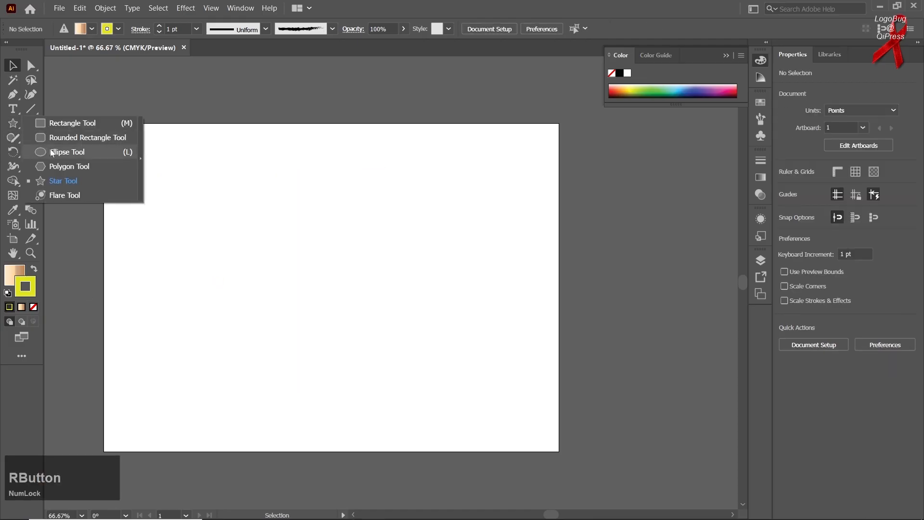
click(57, 166)
drag(243, 240, 309, 325)
- Fill the hexagon with solid light green from the color spectrum
click(12, 274)
click(10, 308)
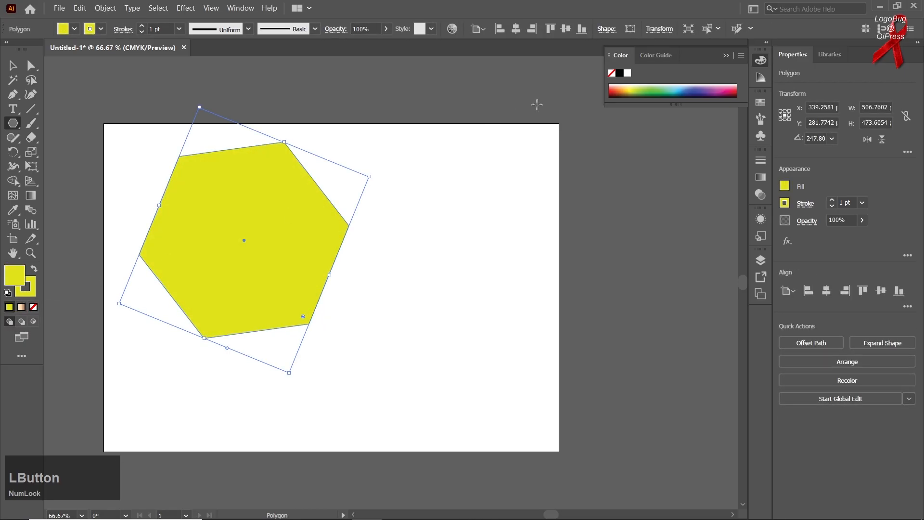
click(647, 90)
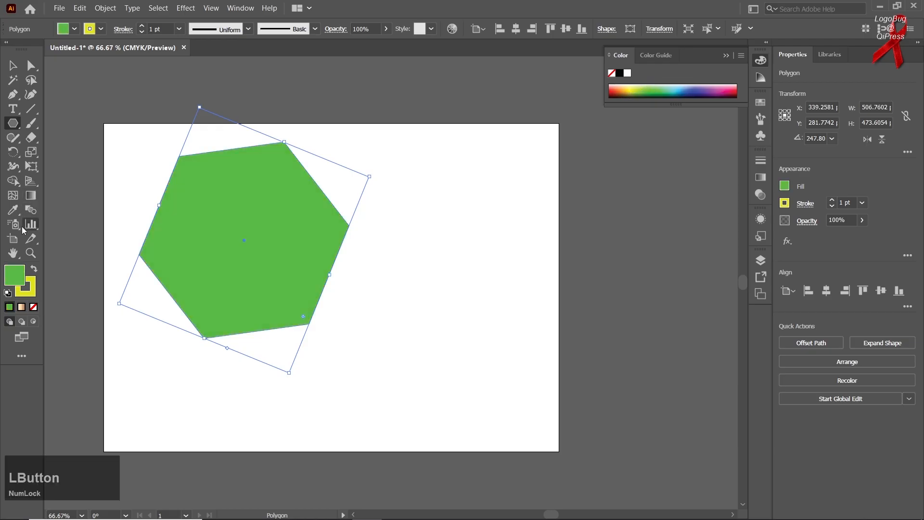
- Set the hexagon's fill to none and its stroke to black
click(31, 308)
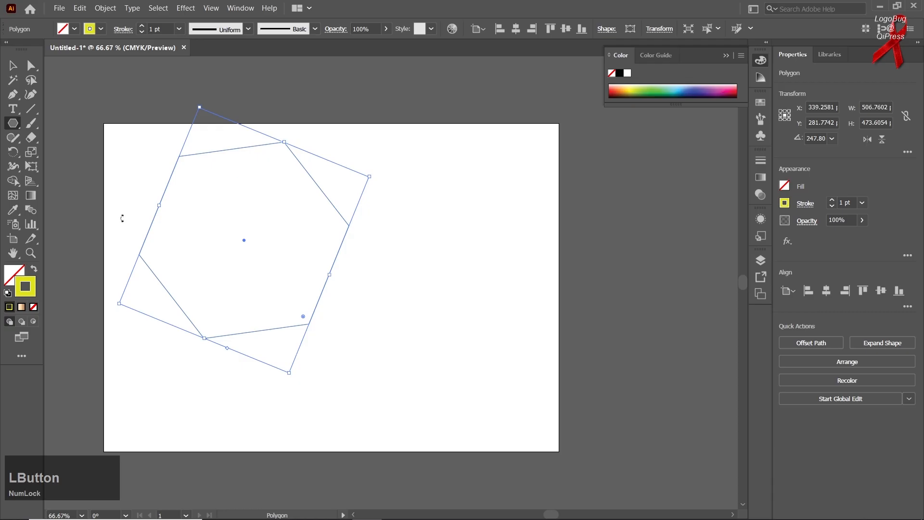
click(619, 74)
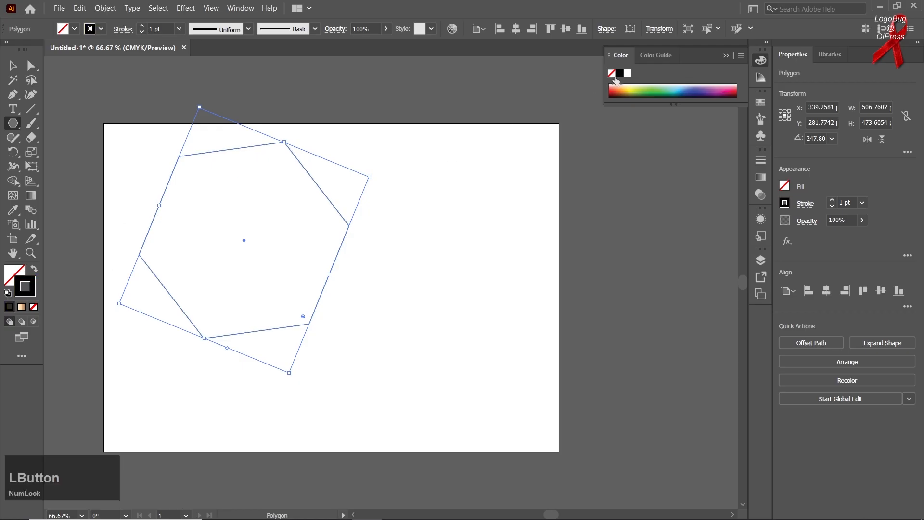
- Apply the rough charcoal-like art brush to the hexagon's outline
click(13, 65)
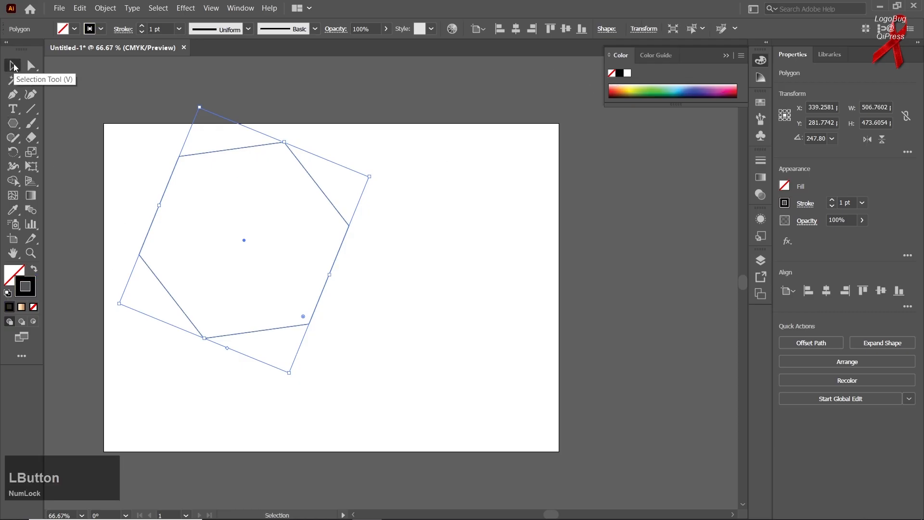
click(277, 29)
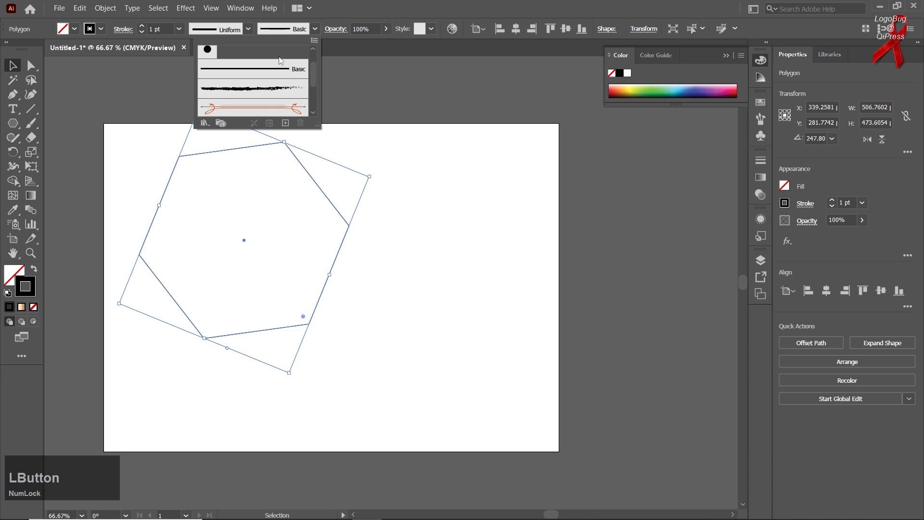
click(276, 99)
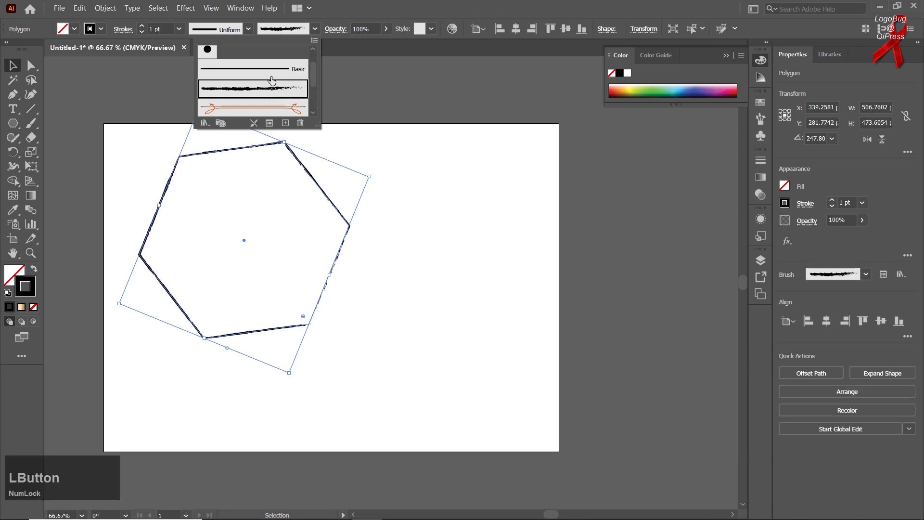
drag(317, 127, 337, 168)
- Move the hexagon to the right half of the artboard and increase its stroke weight to 9 pt
click(15, 67)
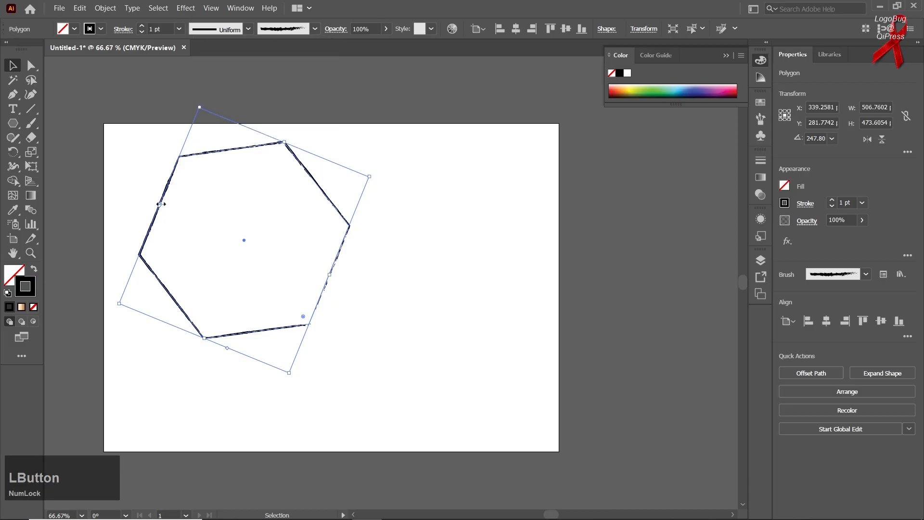
drag(165, 192, 311, 235)
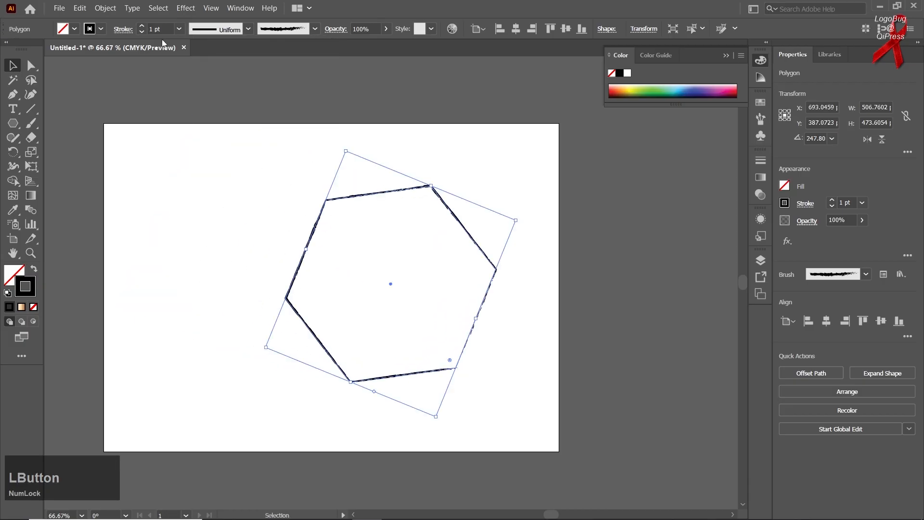
scroll(165, 30, up, 4)
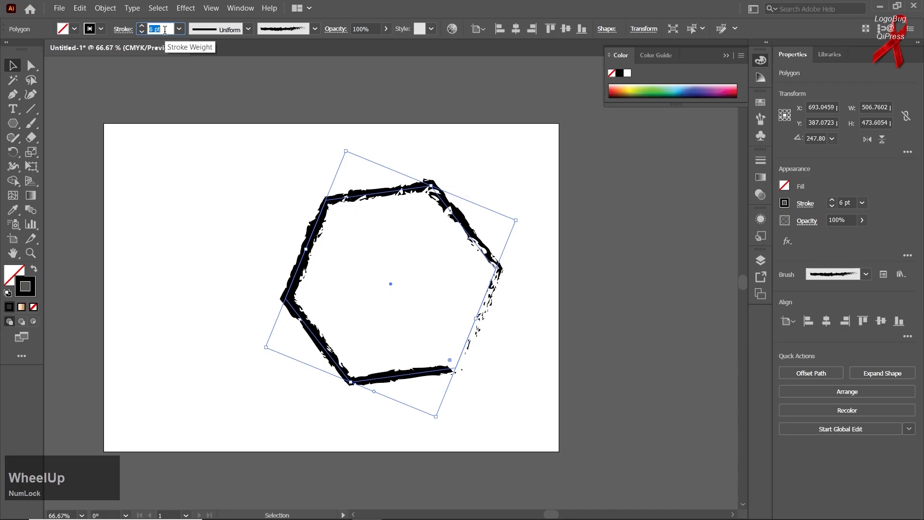
scroll(165, 30, up, 3)
- Try the denim pattern brush, the 6.00 bristle brush and the thick black ink art brush on the hexagon's outline
click(315, 29)
scroll(272, 96, down, 1)
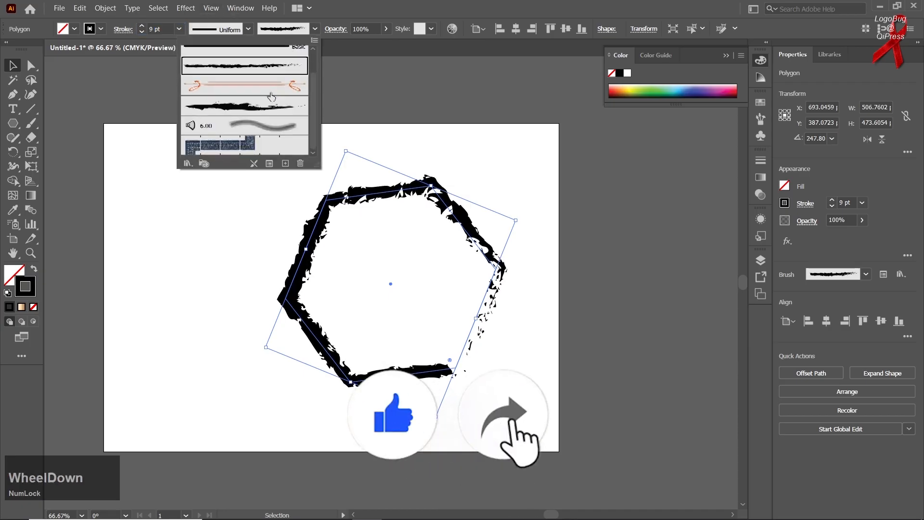
click(254, 144)
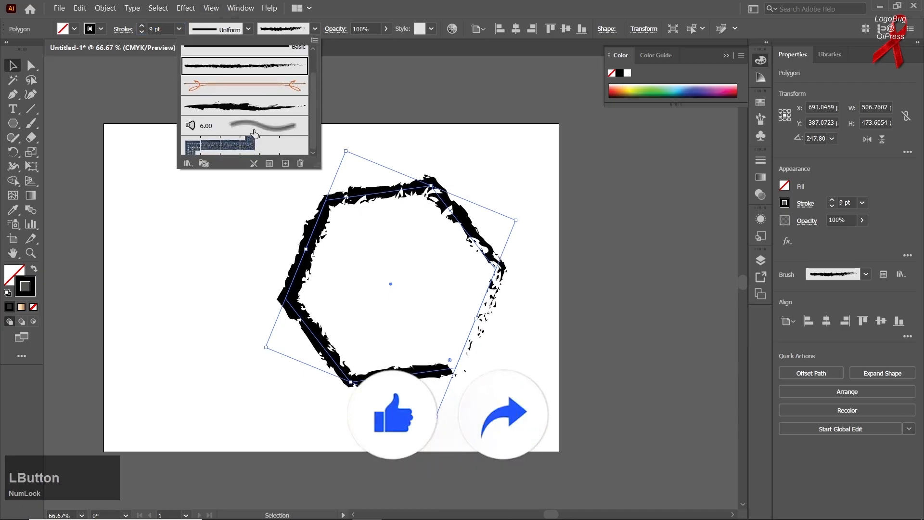
click(255, 131)
click(254, 109)
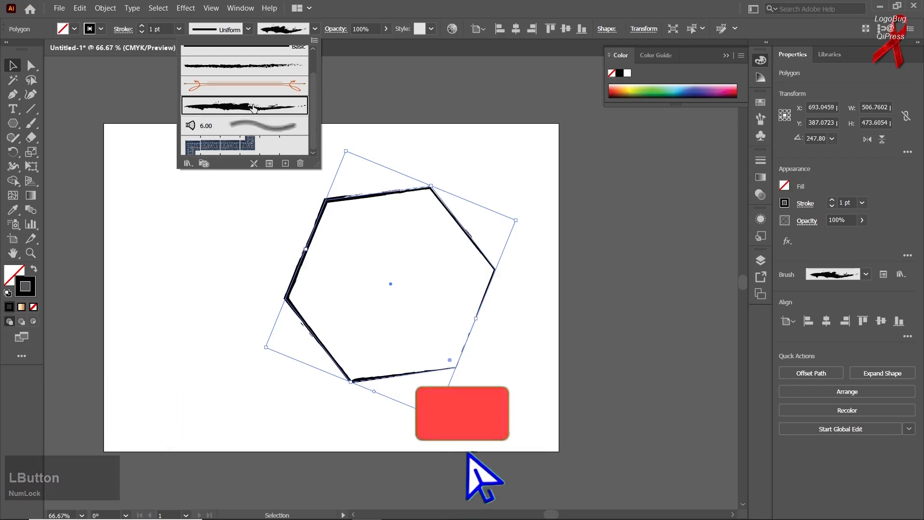
- Open the Image Brush Library and enlarge it to show all its brushes
click(189, 165)
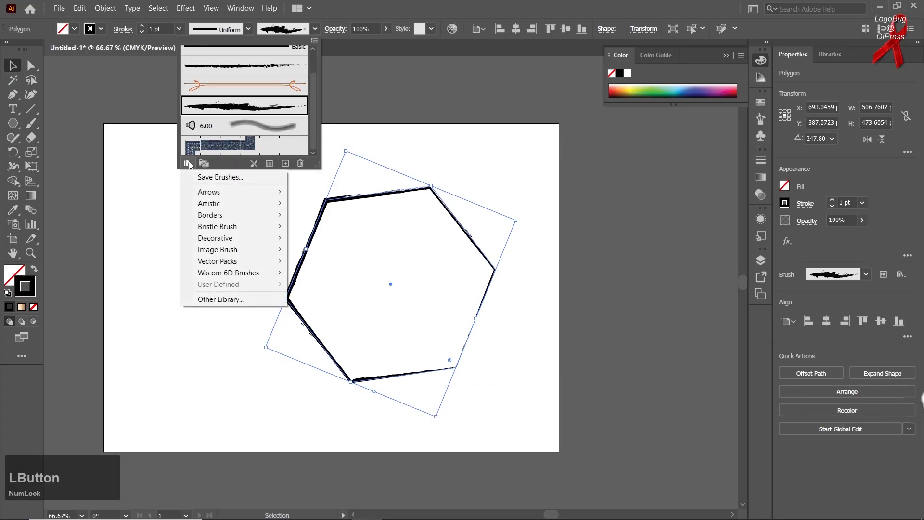
click(299, 268)
drag(596, 356, 597, 422)
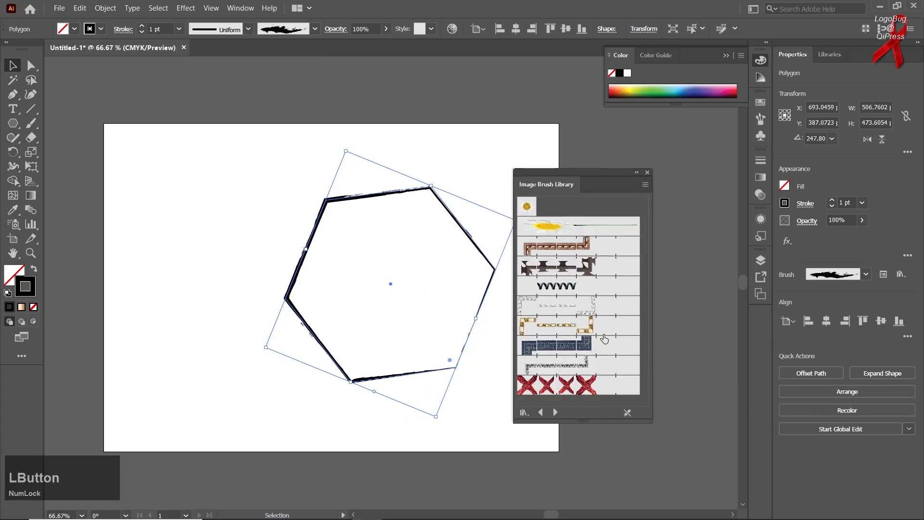
- Try the Image Brush Library brushes on the hexagon's outline one by one, finishing with the daisy flower brush
click(595, 393)
click(590, 349)
click(589, 331)
click(588, 306)
click(586, 287)
click(585, 266)
click(583, 246)
click(577, 228)
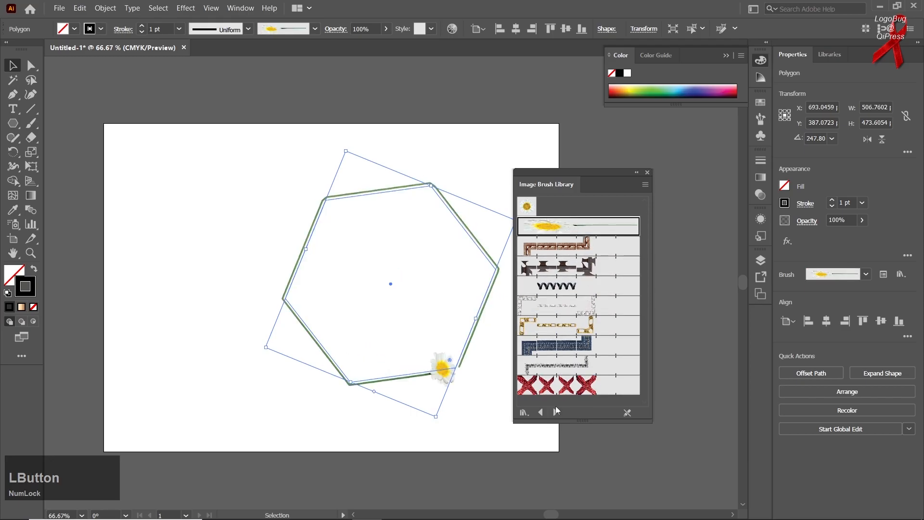
- Try a petal-fan brush from the Elegant Curl & Floral Brush Set and an ornamental brush from the preceding library on the hexagon
click(556, 412)
click(541, 412)
click(541, 412)
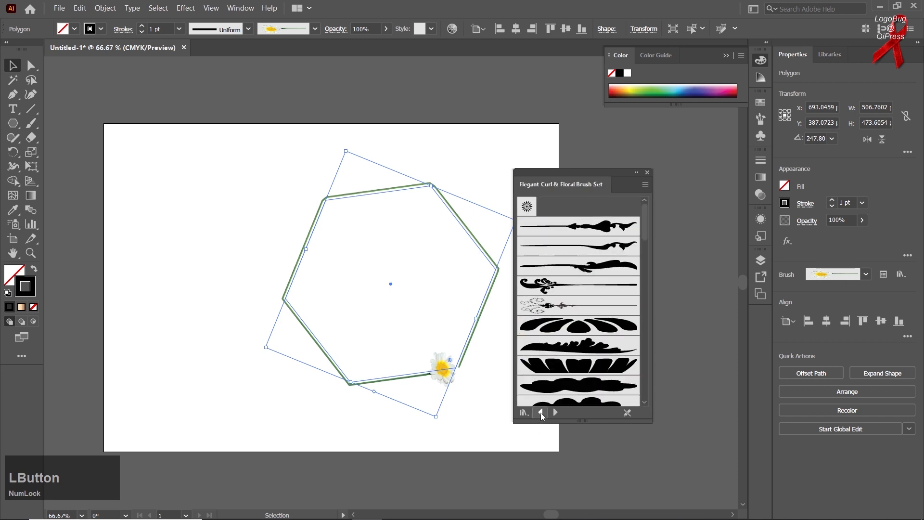
click(556, 373)
click(568, 331)
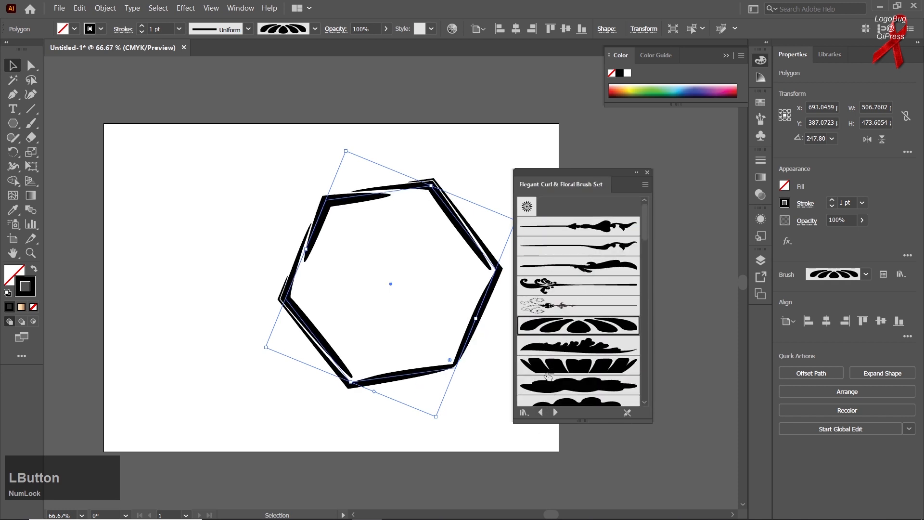
click(540, 412)
click(567, 305)
- Switch to the Decorative_Scatter library and try its scatter brushes on the hexagon's outline, finishing with 4pt. Star
click(541, 412)
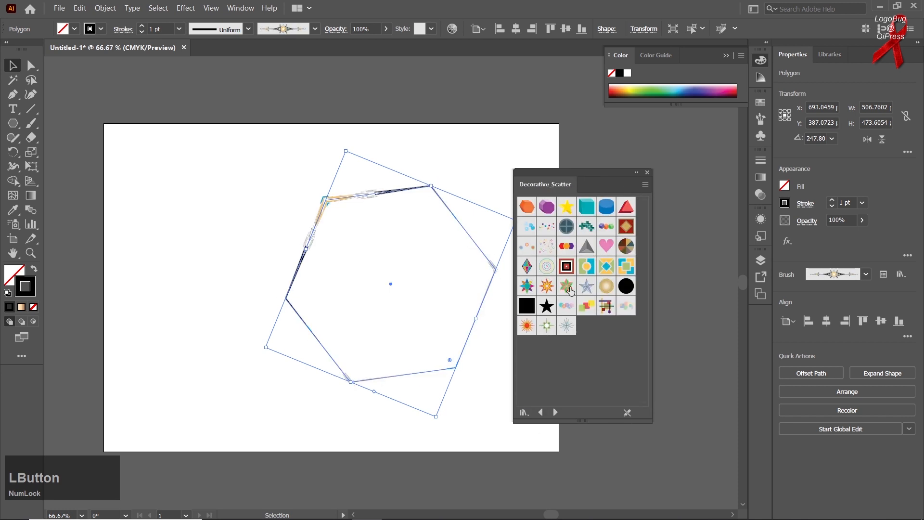
click(567, 286)
click(587, 266)
click(607, 266)
click(626, 266)
click(626, 245)
click(626, 225)
click(626, 207)
click(607, 206)
click(586, 266)
click(566, 266)
click(566, 286)
click(587, 286)
click(547, 325)
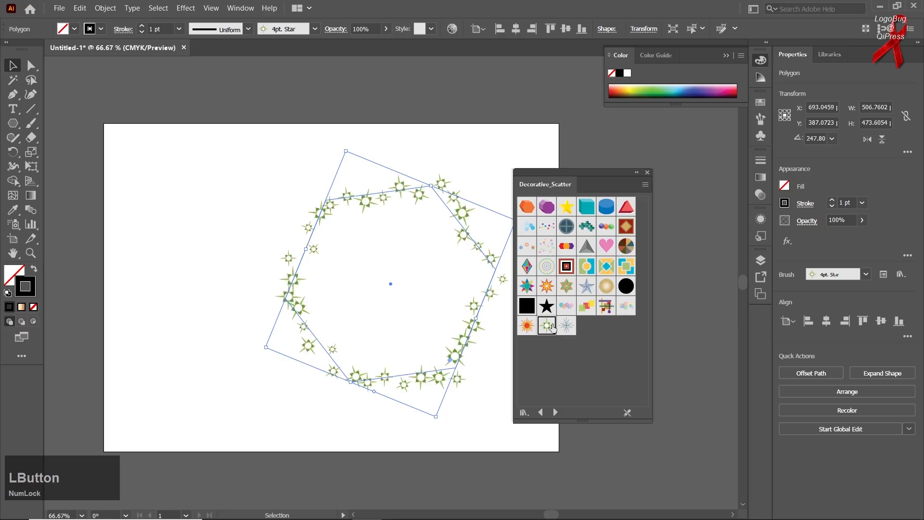
- Try the Star 2 brush and the green-edged banner brush from Decorative_Banners and Seals on the hexagon's outline, and delete the hexagon
click(527, 306)
click(547, 286)
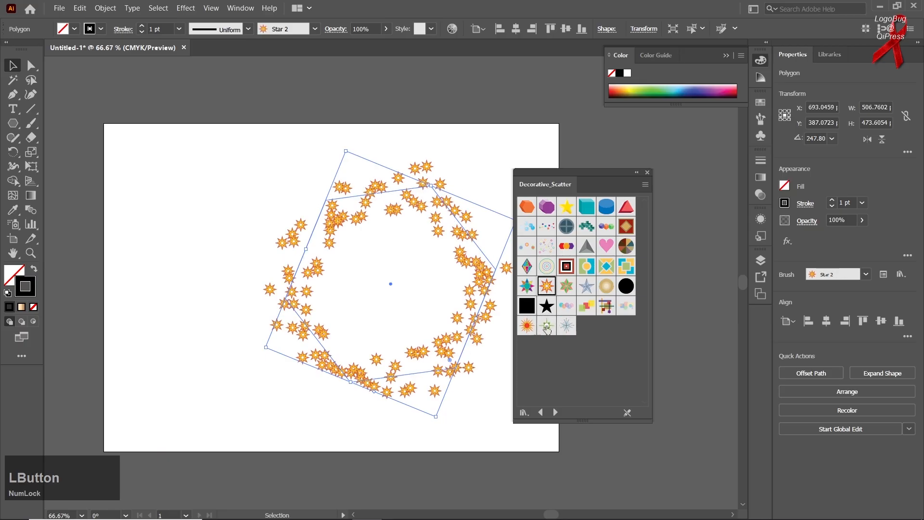
click(541, 412)
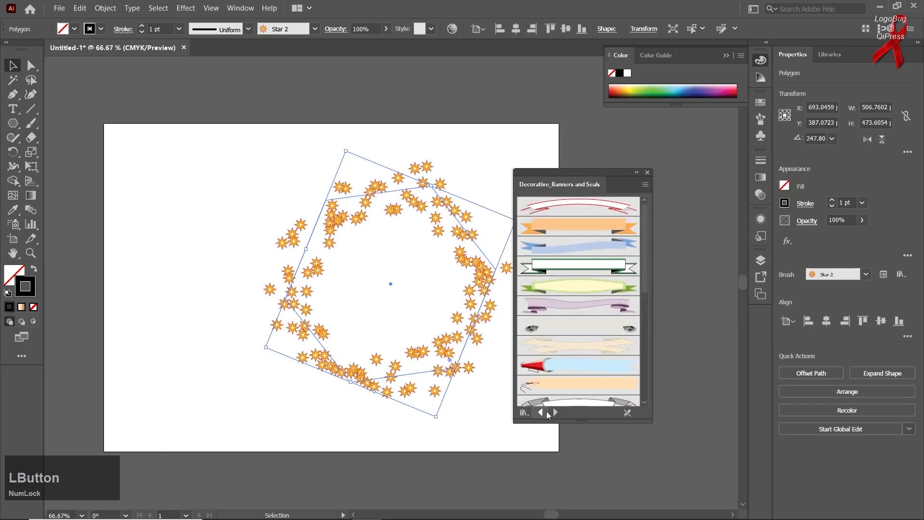
click(578, 269)
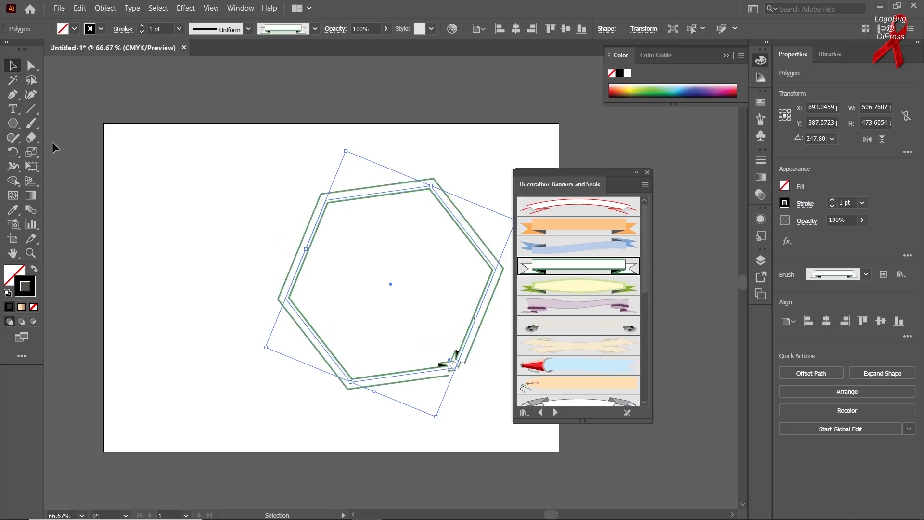
key(Delete)
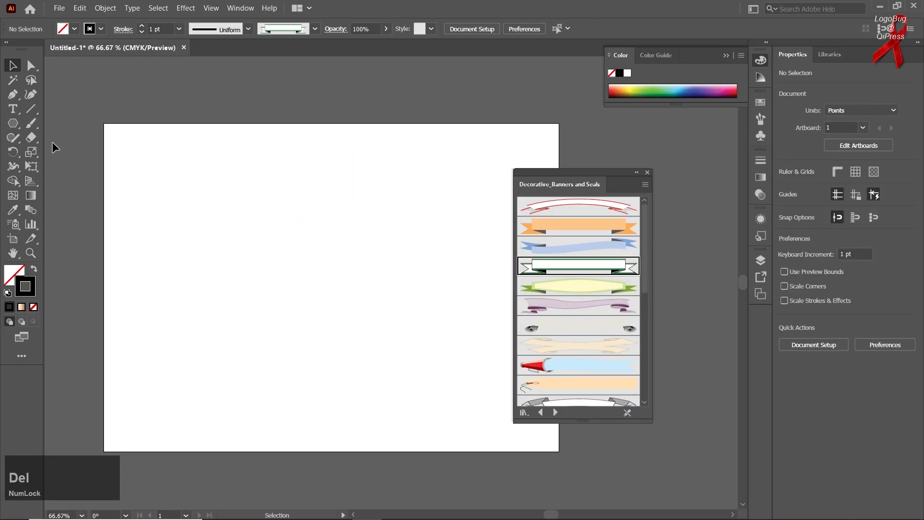
- Draw a nearly horizontal line about 350 pt long in the artboard's upper-left area and apply the green-edged banner brush to it
right_click(31, 109)
click(72, 107)
drag(162, 231, 308, 233)
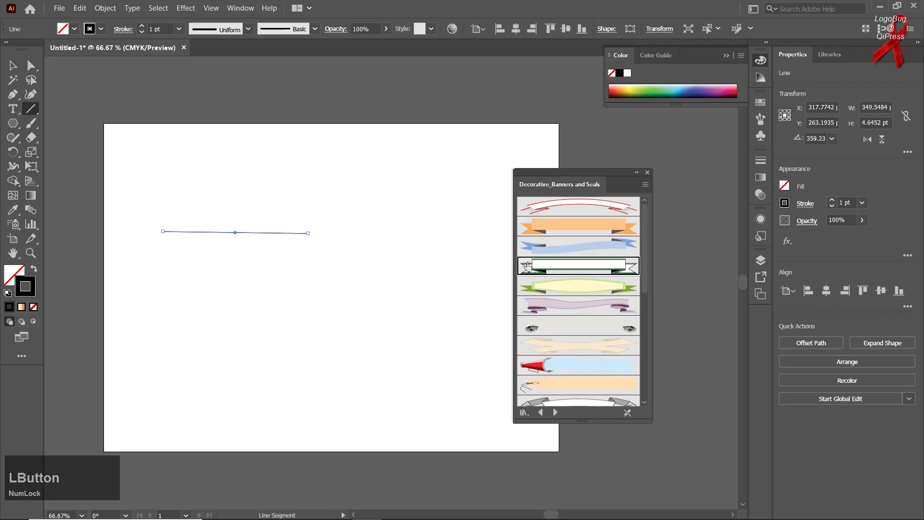
click(600, 271)
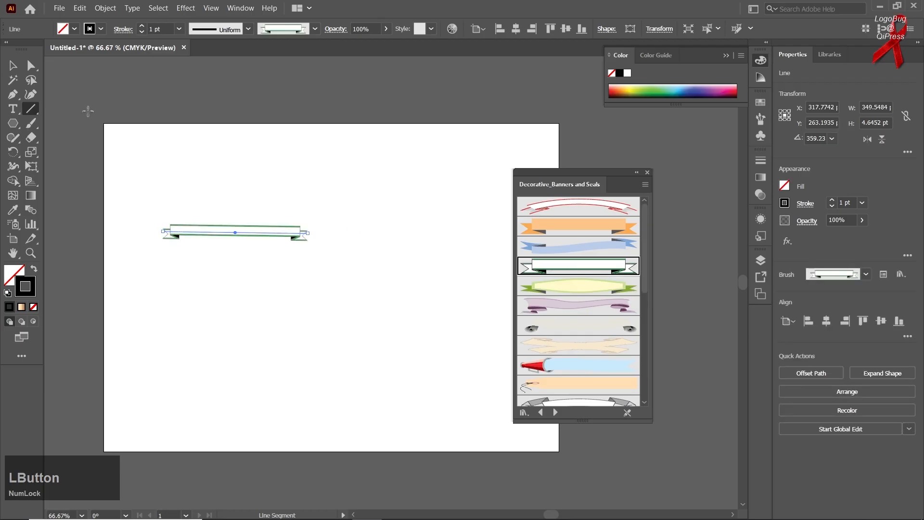
- Move the banner line toward the middle of the artboard, to about X 509 pt and Y 306 pt
click(13, 65)
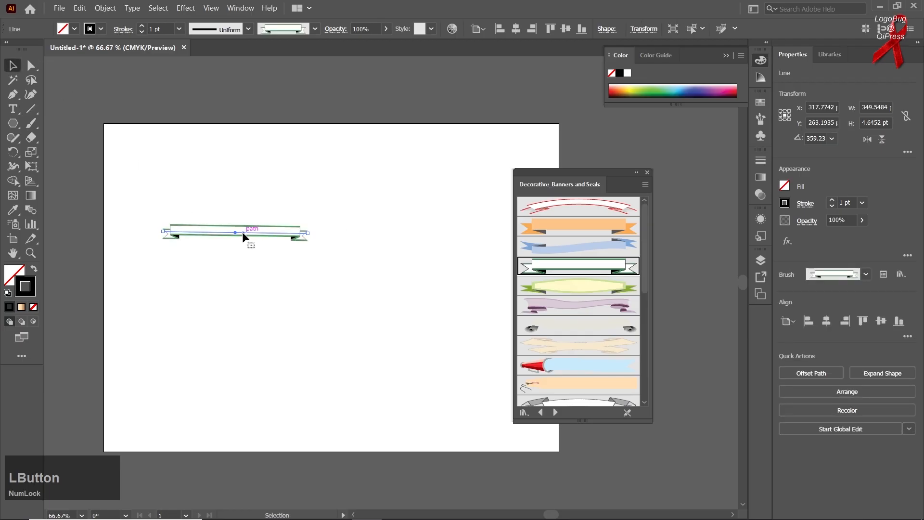
drag(235, 232, 233, 217)
click(30, 65)
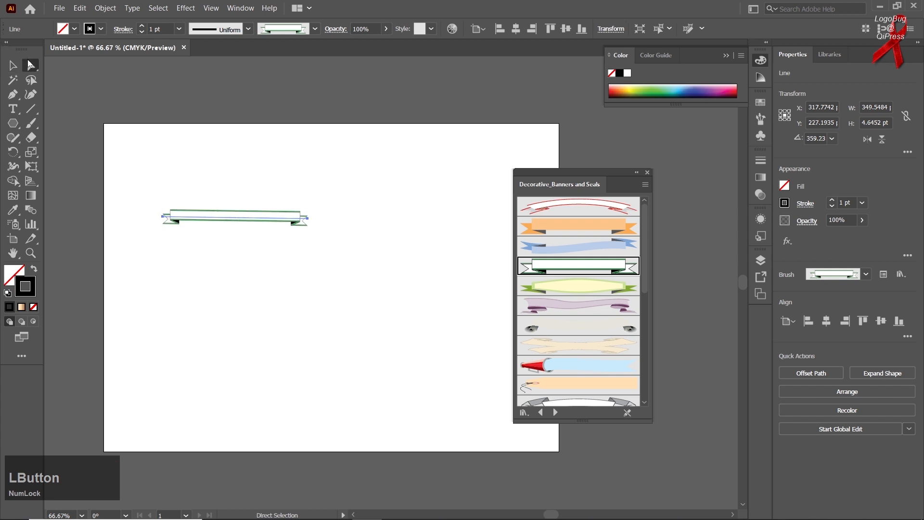
drag(229, 201, 243, 235)
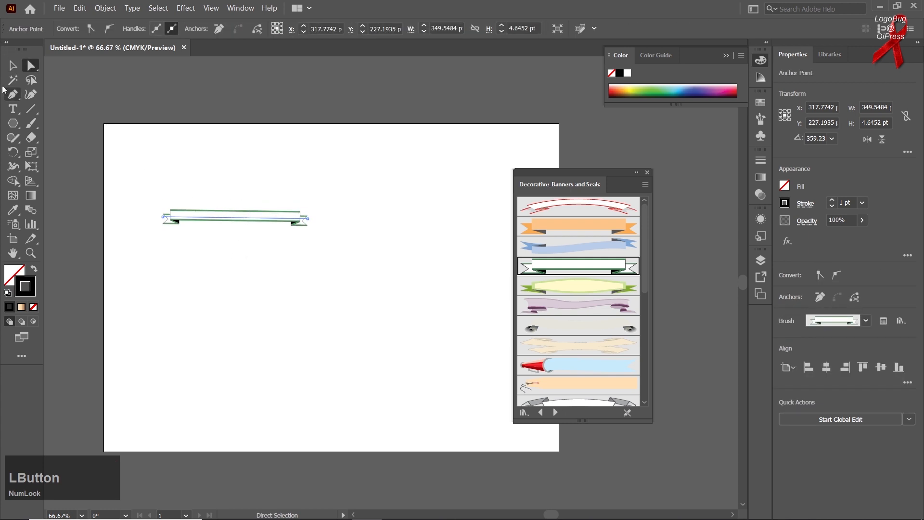
click(12, 65)
drag(233, 215, 325, 258)
click(239, 262)
- Try several Decorative_Banners and Seals brushes on the line, including the red arched banner and the beige scroll
click(544, 205)
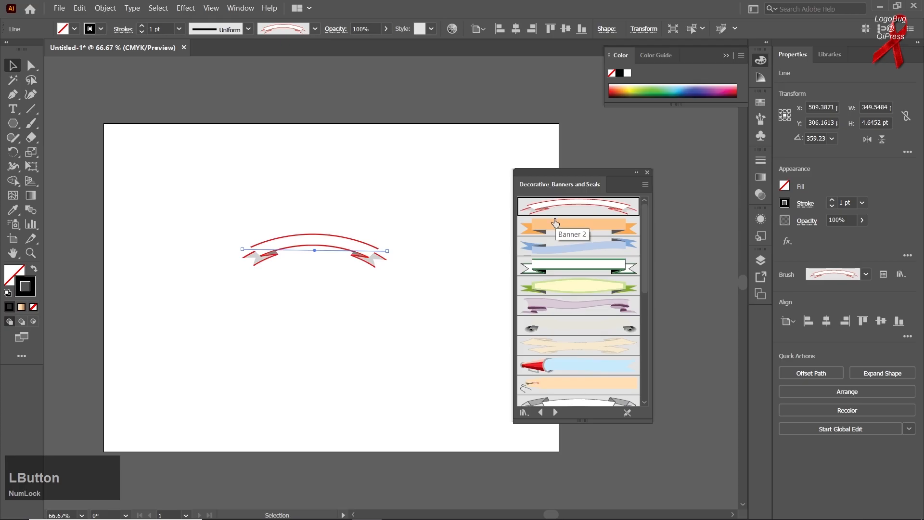
click(575, 367)
click(577, 353)
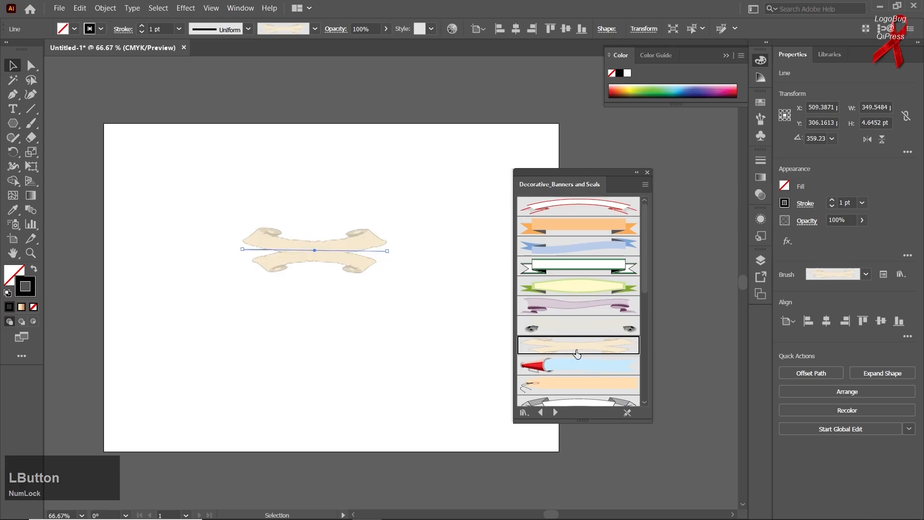
scroll(590, 362, down, 3)
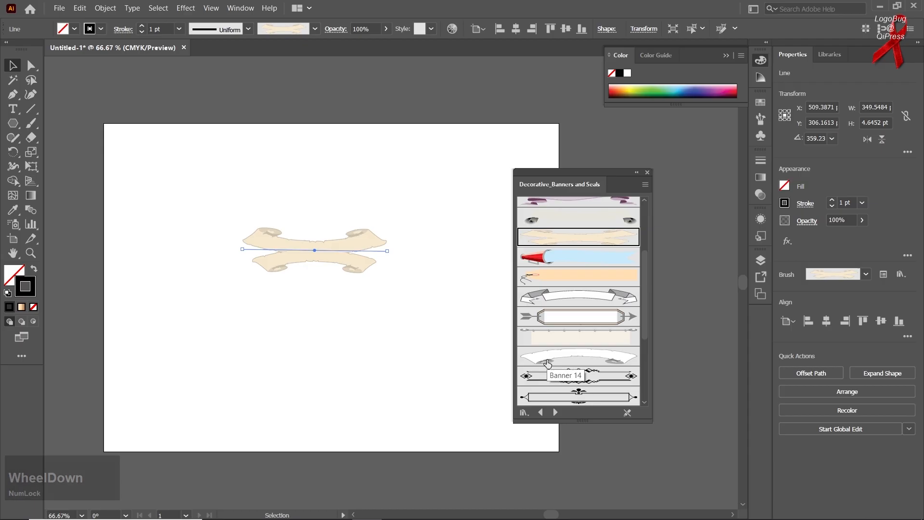
click(544, 397)
- Switch to the Borders_Novelty library and try its border brushes on the line, finishing with the pink atom pattern
click(541, 413)
click(541, 413)
click(563, 274)
click(562, 308)
click(569, 351)
click(569, 365)
click(570, 306)
click(570, 325)
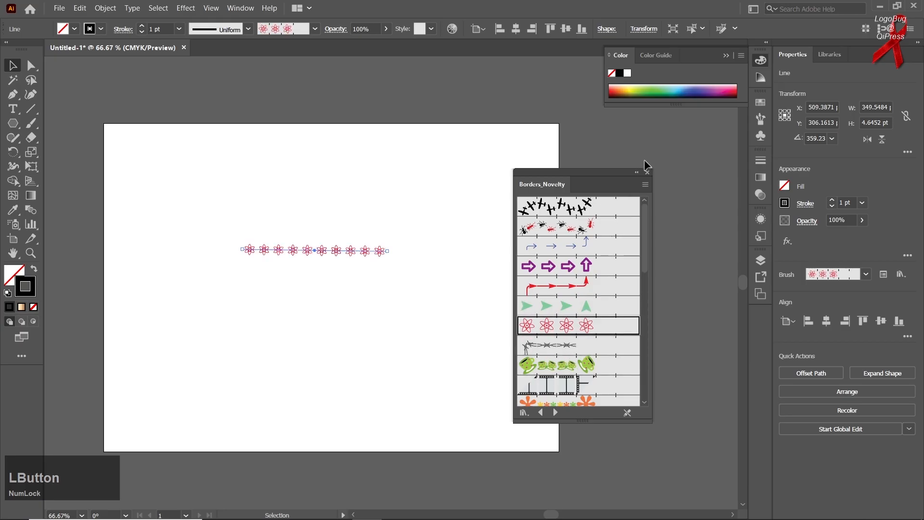
- Close the brush library and delete the atom-patterned line from the artboard
click(647, 173)
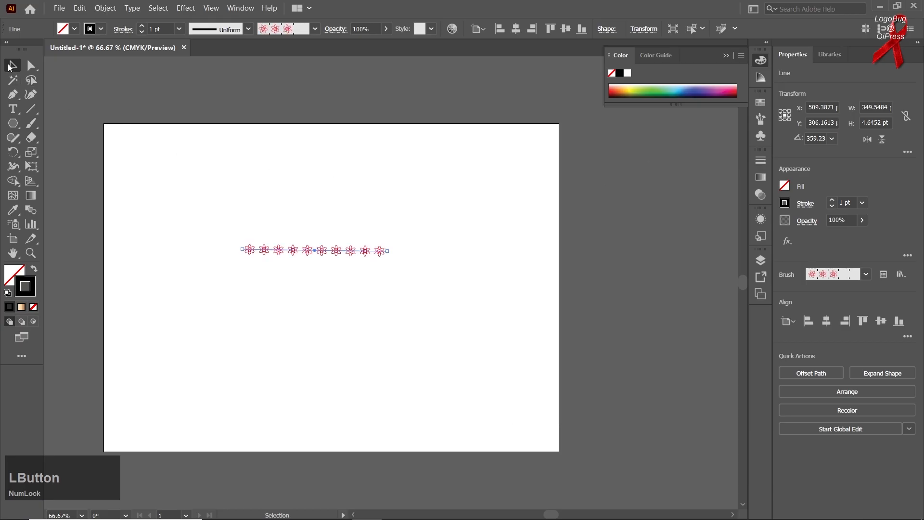
key(Delete)
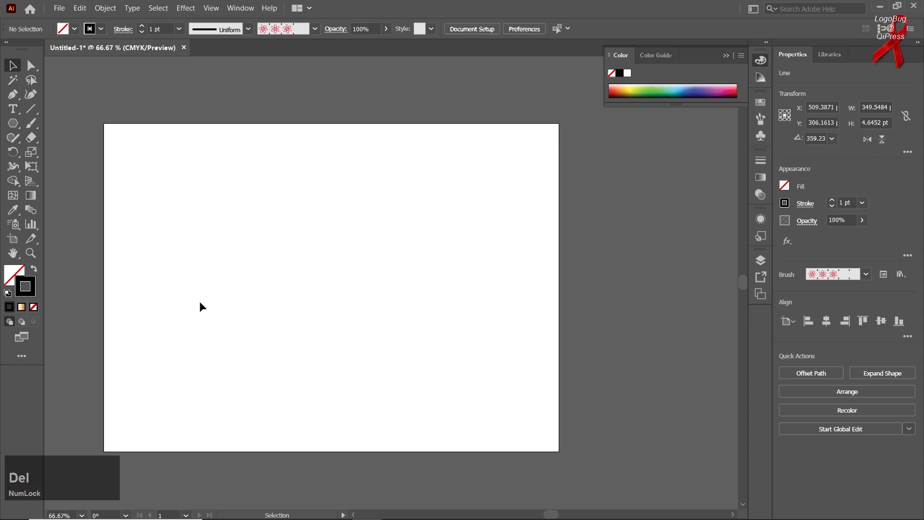
- Draw a near-circular ellipse about 329 by 337 pt in the lower middle of the artboard
right_click(7, 118)
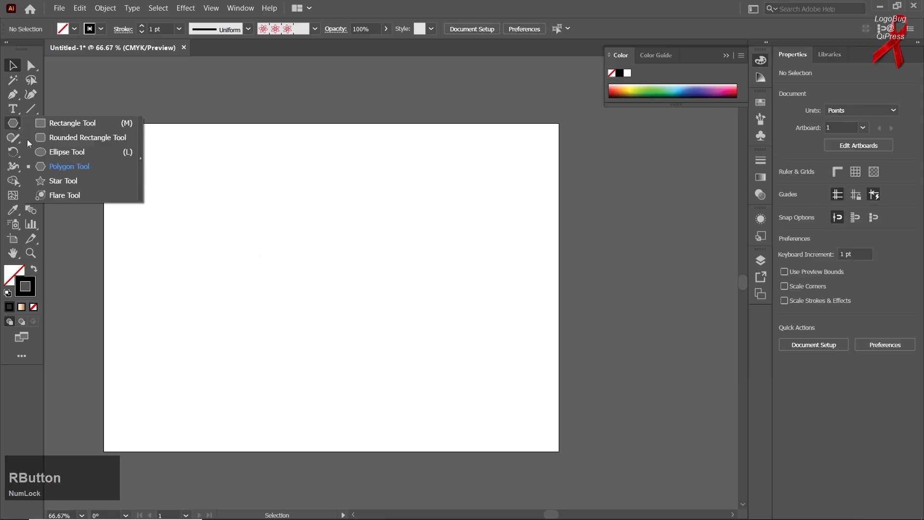
click(53, 154)
drag(250, 242, 387, 380)
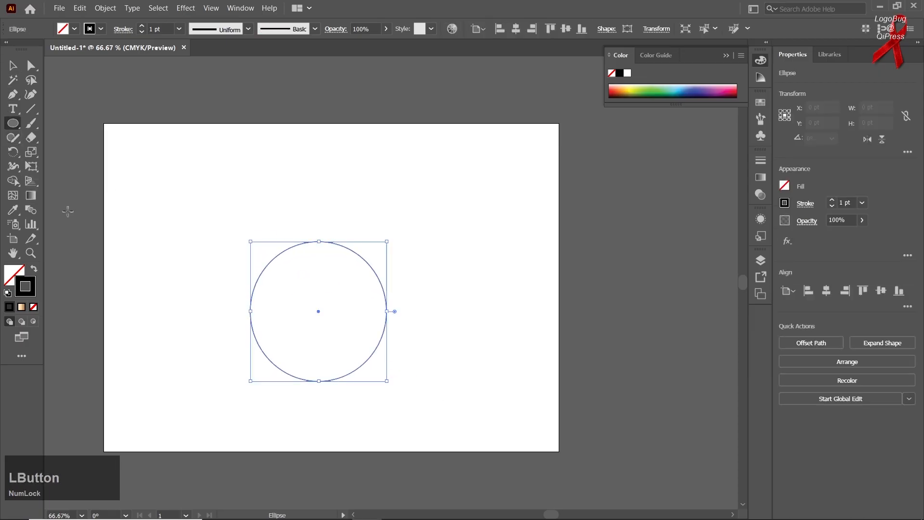
right_click(9, 126)
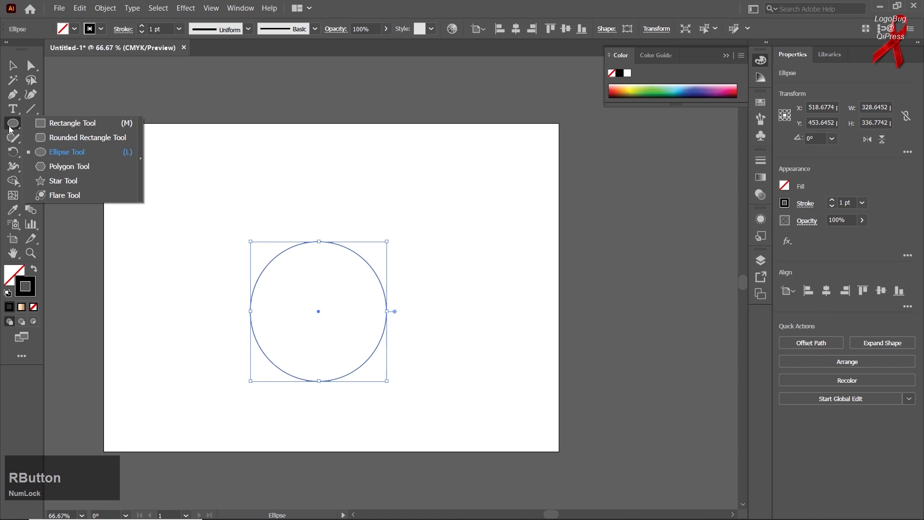
click(20, 68)
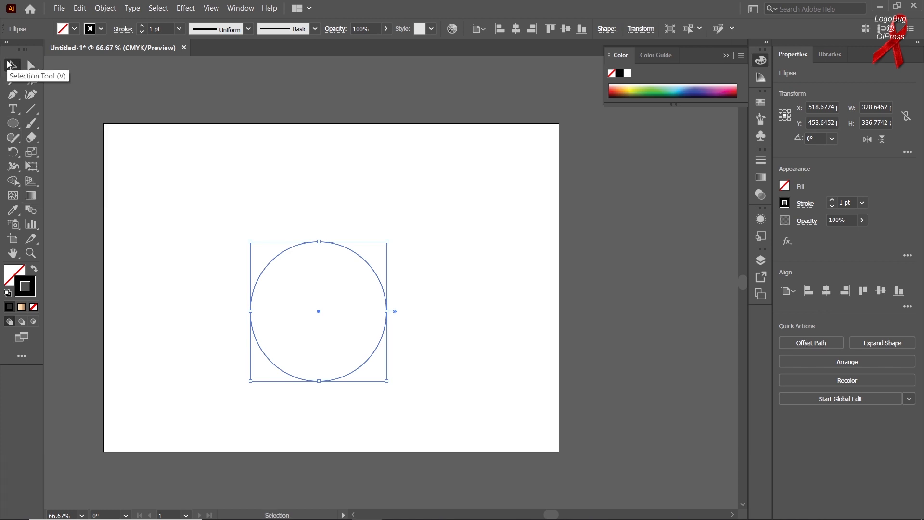
- Give the ellipse's outline the lens-shaped width profile and a 13 pt stroke weight
drag(195, 177, 371, 371)
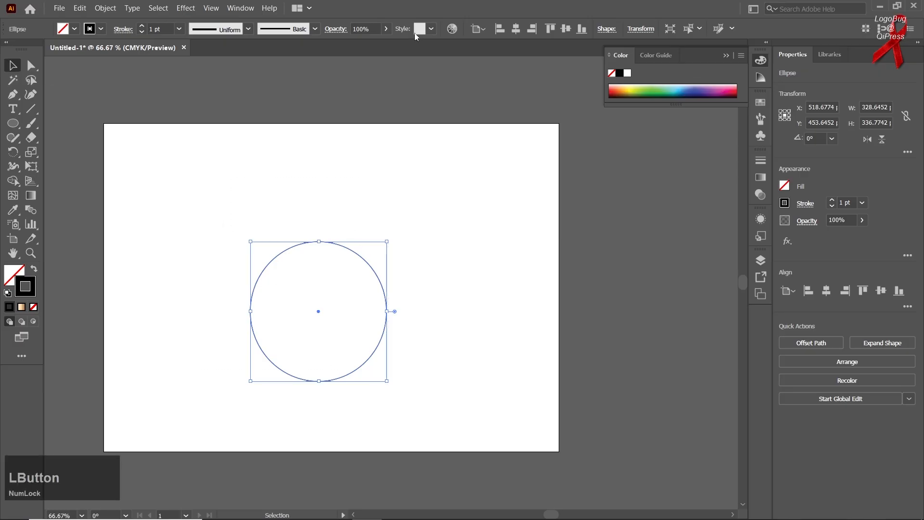
click(243, 31)
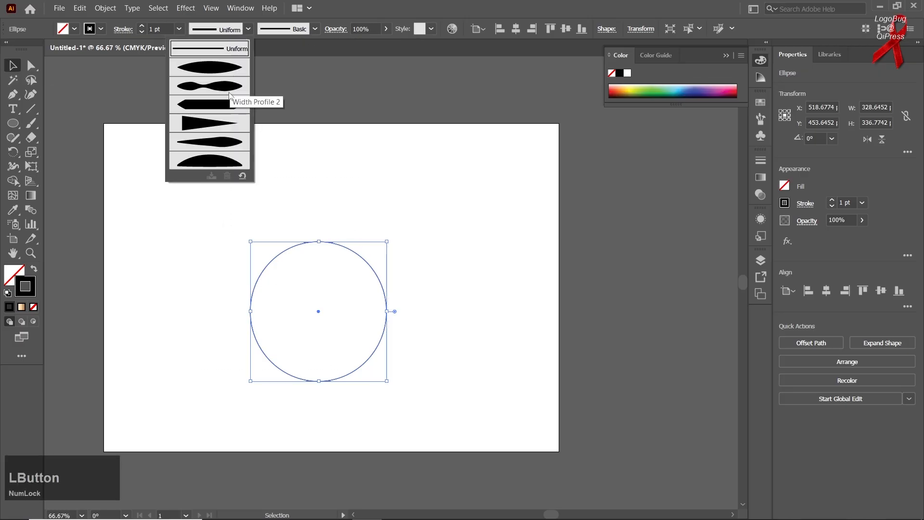
click(222, 71)
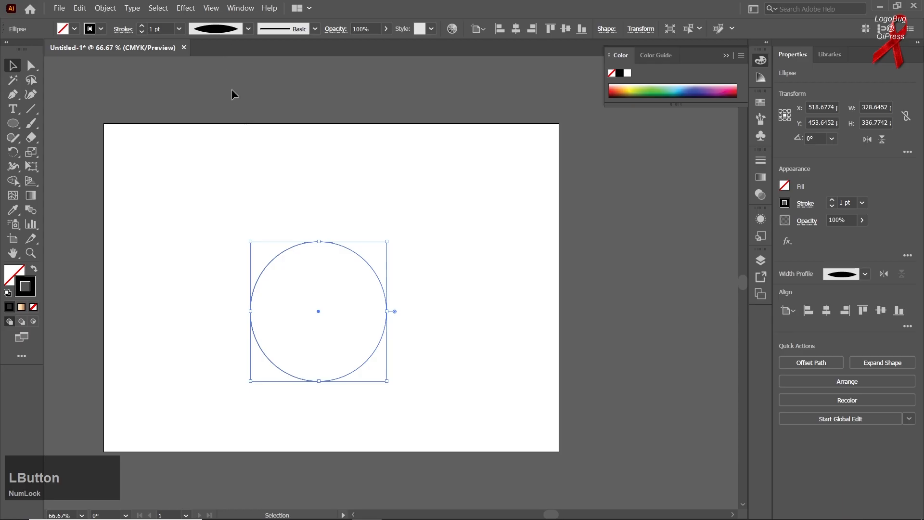
click(167, 27)
scroll(167, 27, up, 11)
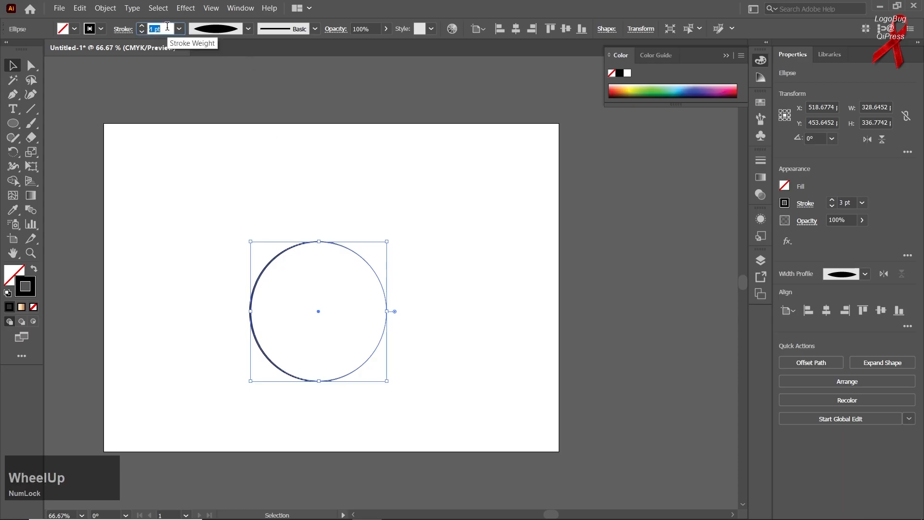
scroll(167, 26, up, 1)
click(248, 29)
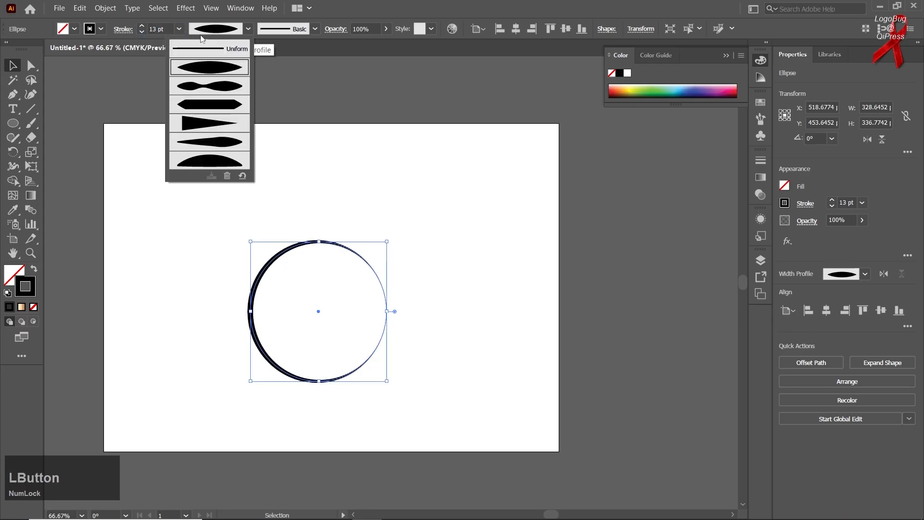
- Draw a nearly horizontal line about 471 pt long above the circle with the lens-shaped width profile and a 16 pt stroke
double_click(30, 108)
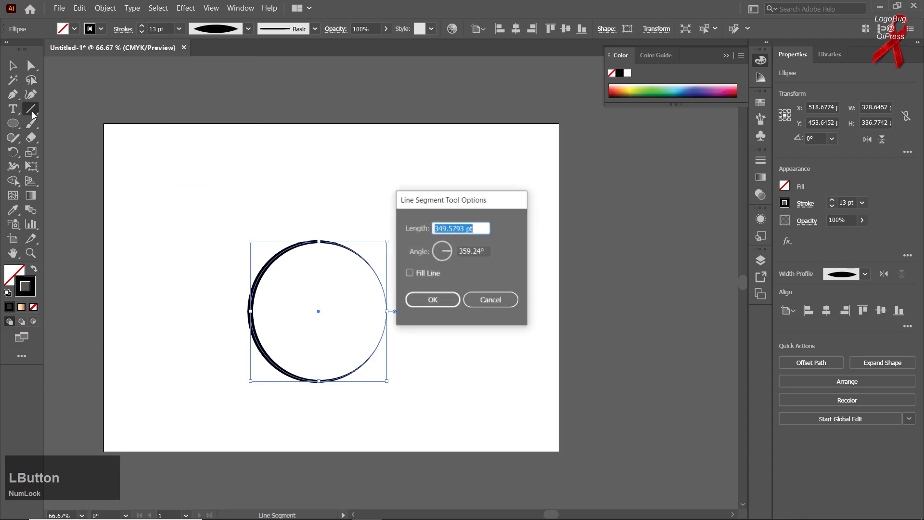
drag(169, 167, 365, 170)
click(247, 29)
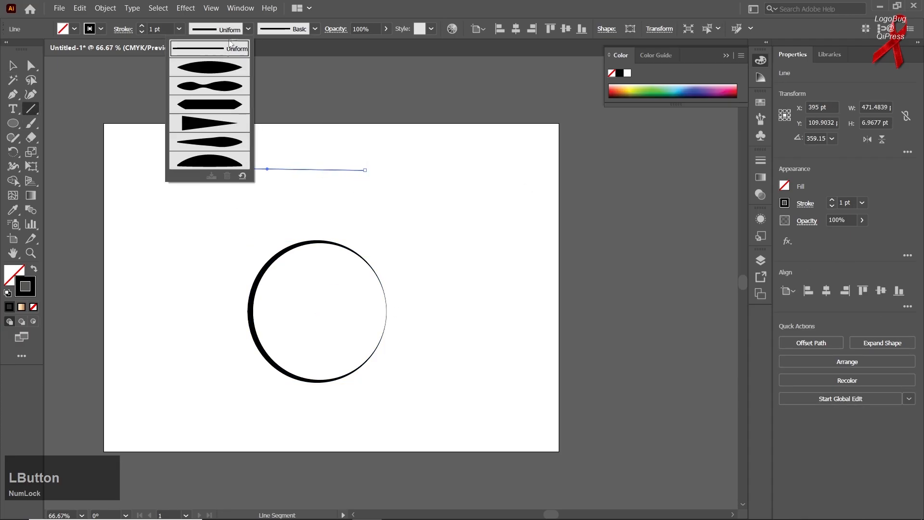
click(212, 77)
scroll(165, 28, up, 15)
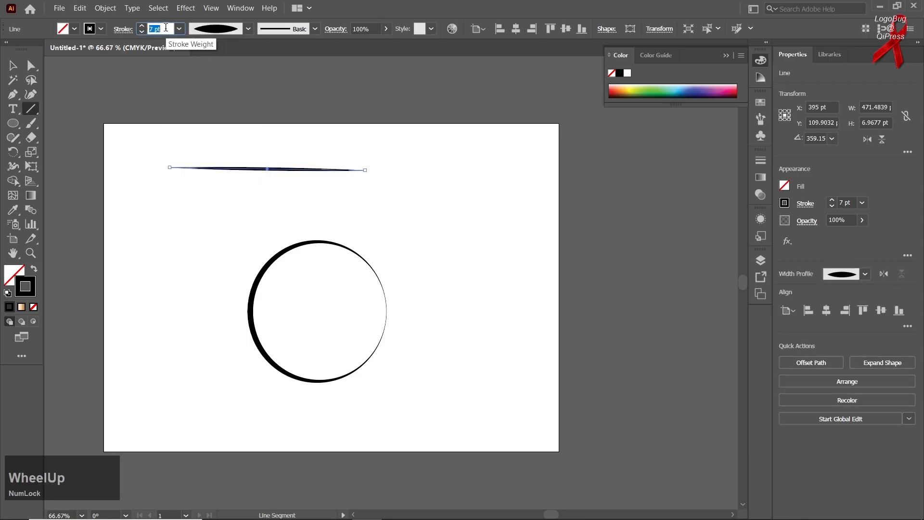
- Try Width Profile 3 and the wedge-shaped profile on the line, and set its stroke weight to 22 pt
click(205, 34)
click(223, 102)
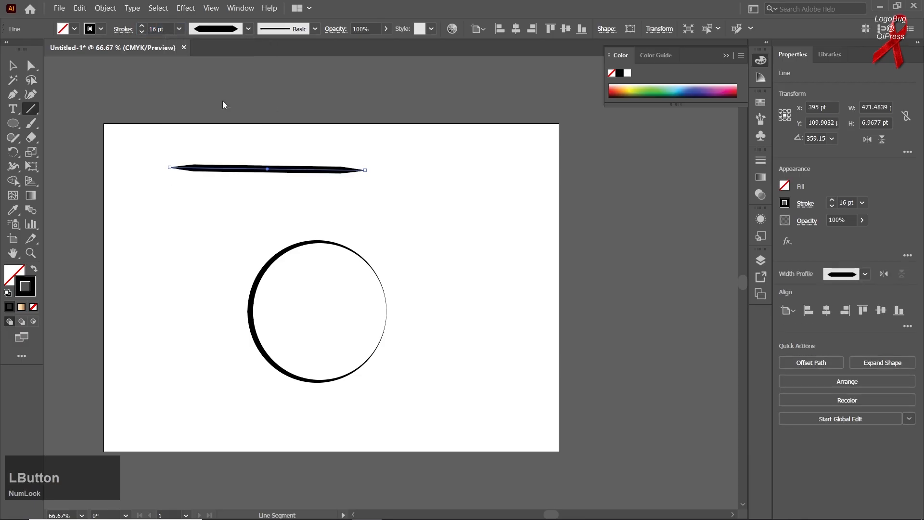
click(228, 33)
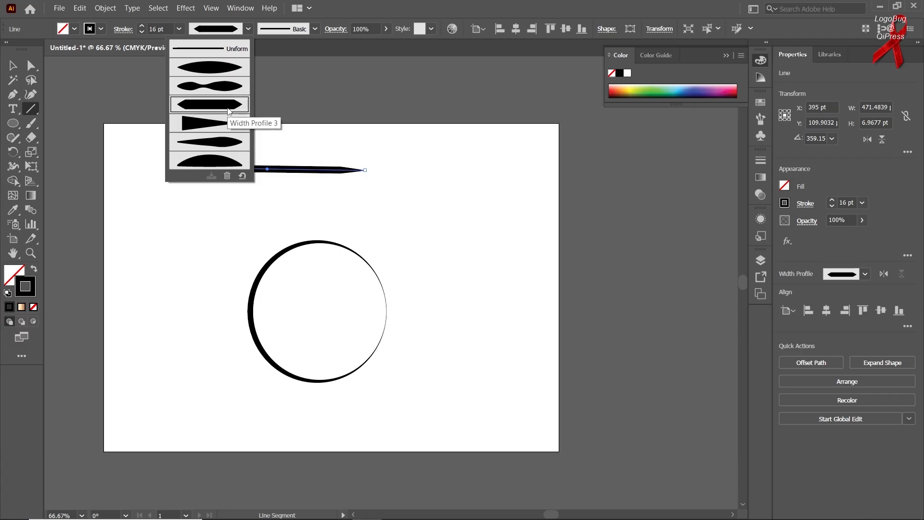
click(230, 127)
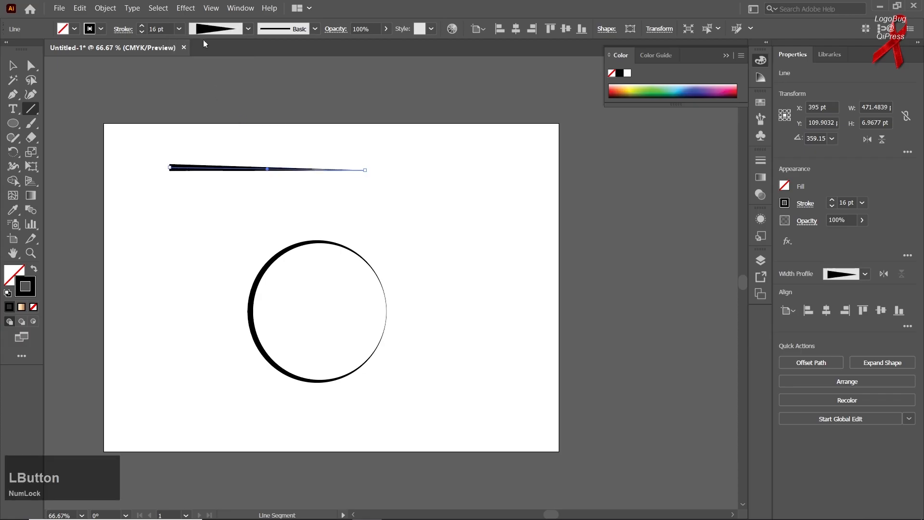
scroll(164, 28, up, 6)
- Reset the line's width profile to Uniform and give its stroke a round cap
click(13, 65)
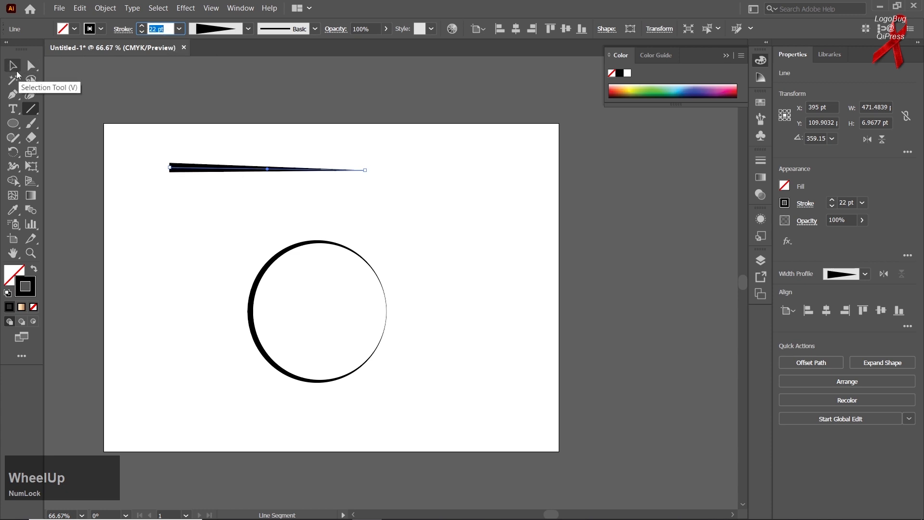
click(220, 29)
click(224, 54)
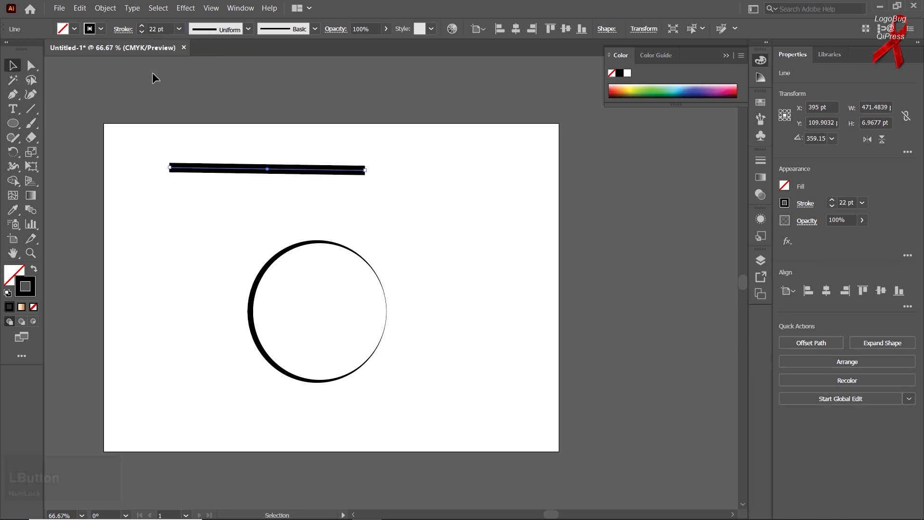
click(124, 29)
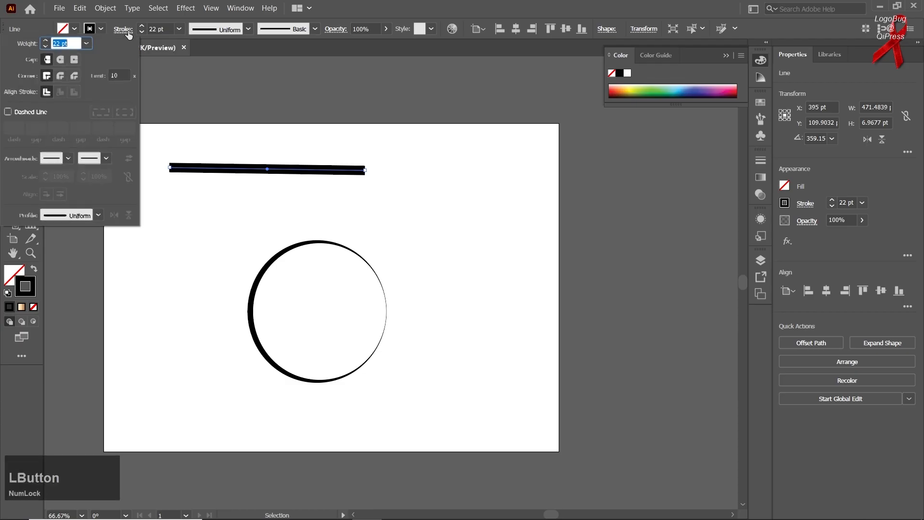
click(62, 63)
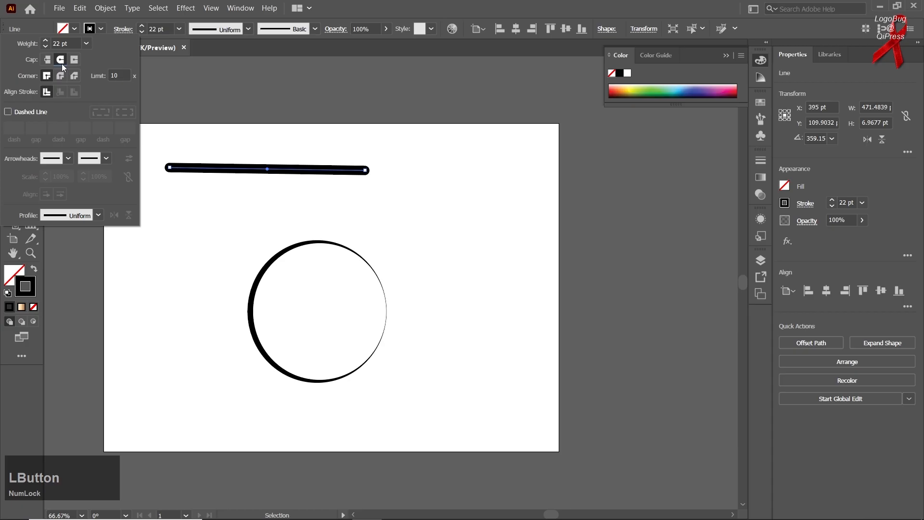
click(160, 159)
- Delete the ellipse below the line
drag(268, 249, 346, 383)
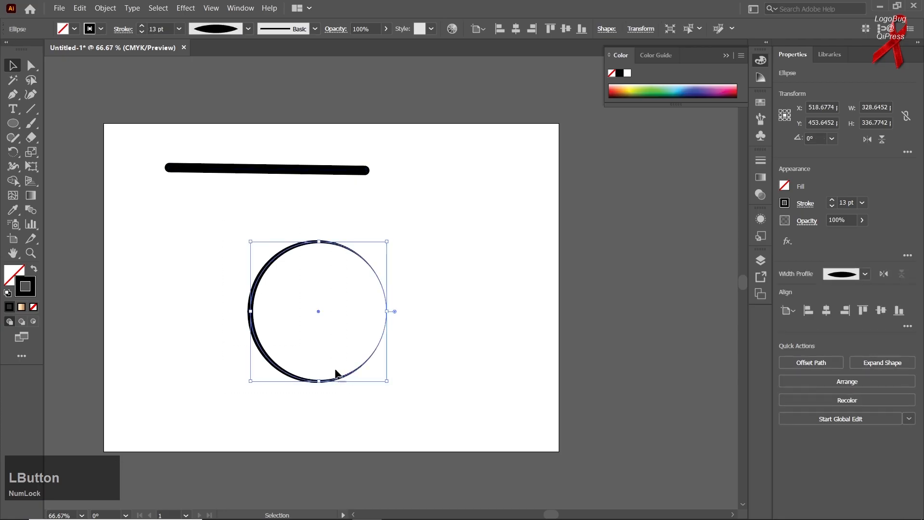
key(Delete)
- Compare the projecting, round and butt caps on the line's end, finishing with the butt cap
scroll(140, 161, up, 3)
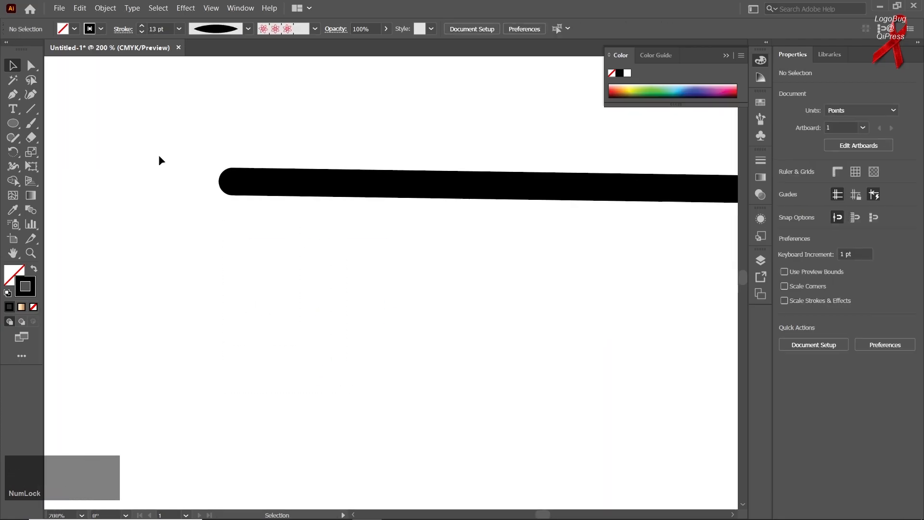
key(space)
drag(200, 151, 236, 272)
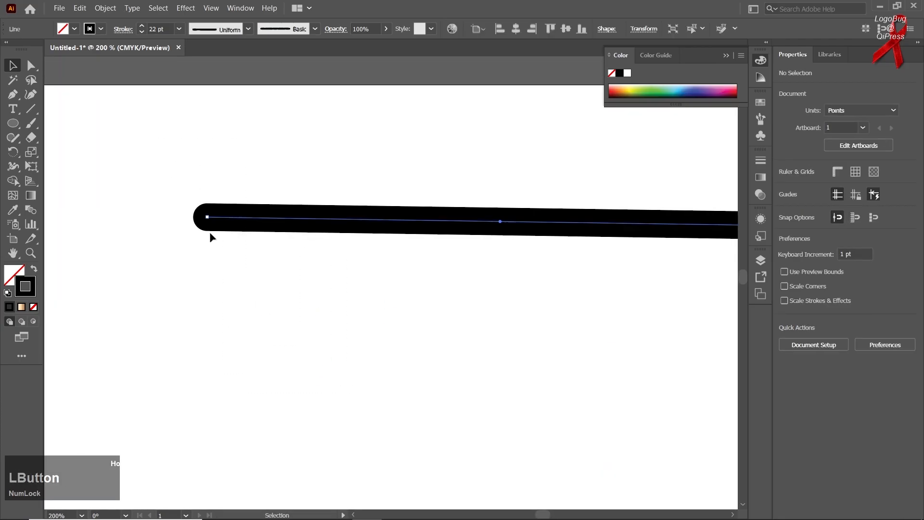
click(121, 31)
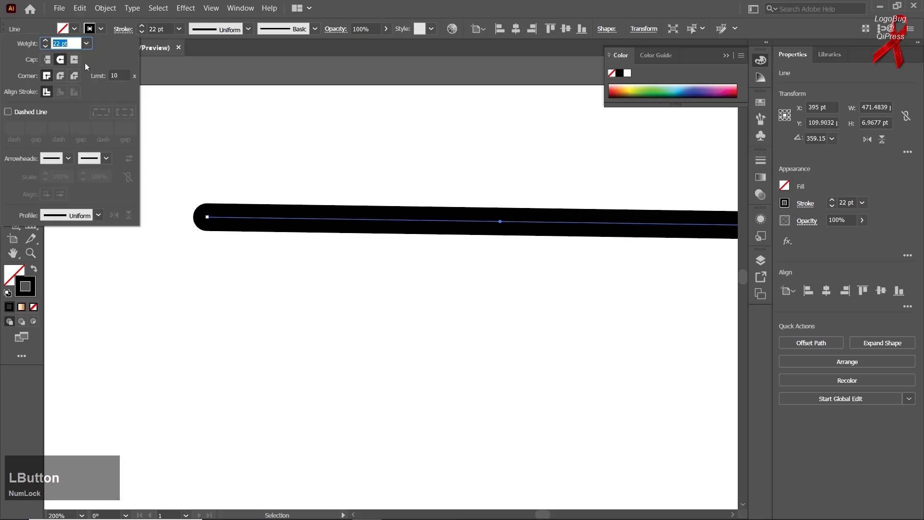
click(60, 60)
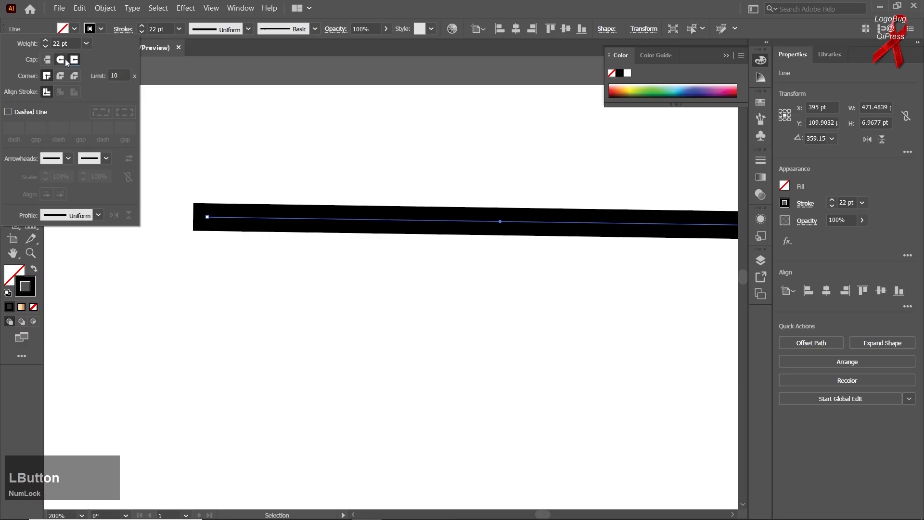
click(74, 59)
click(60, 60)
click(47, 60)
click(59, 60)
click(47, 61)
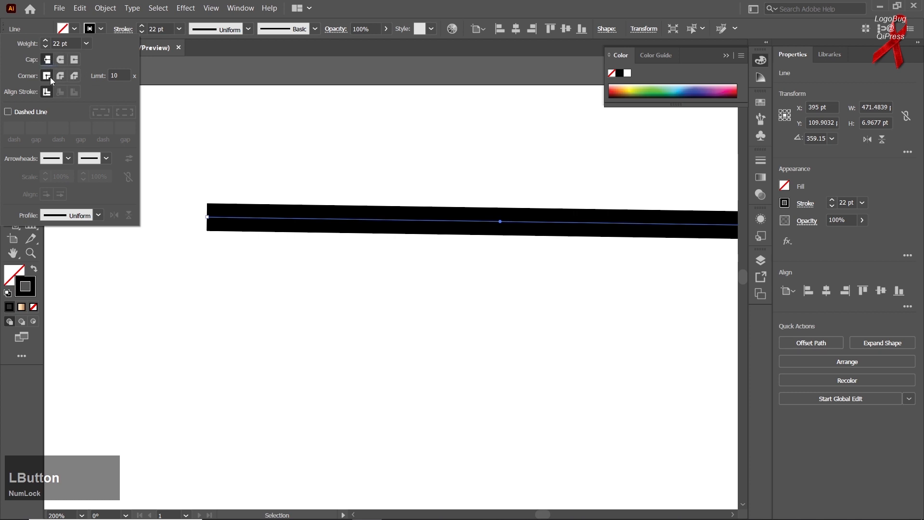
click(61, 76)
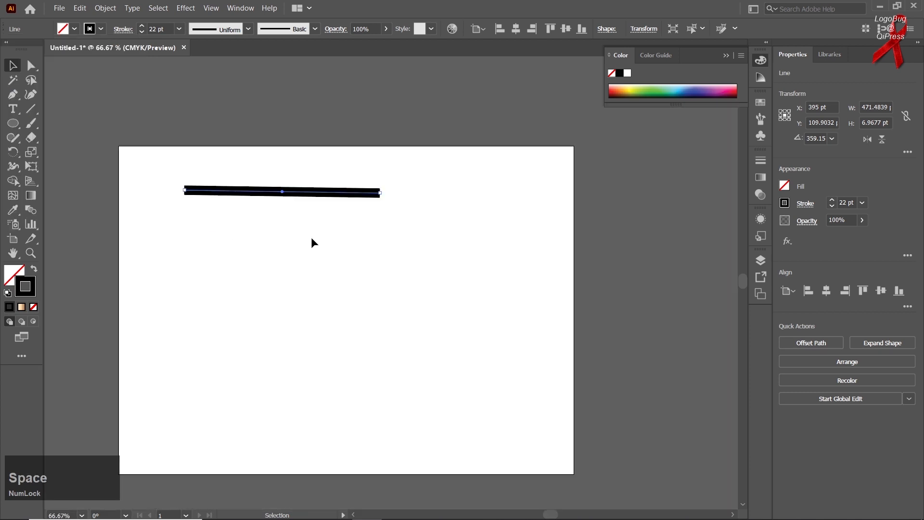
- Delete the line and draw a rectangle about 615 pt wide and 376 pt high with the Rectangle tool
key(Delete)
right_click(13, 123)
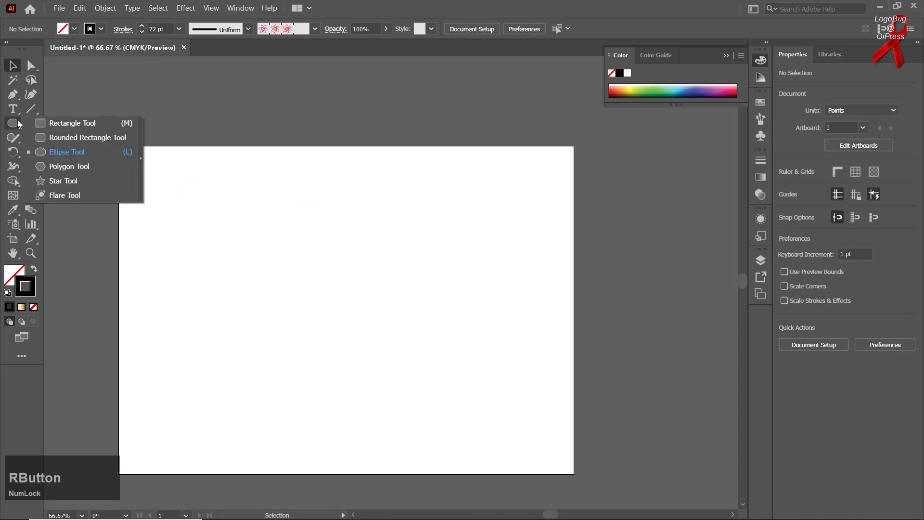
click(49, 126)
drag(198, 248, 453, 405)
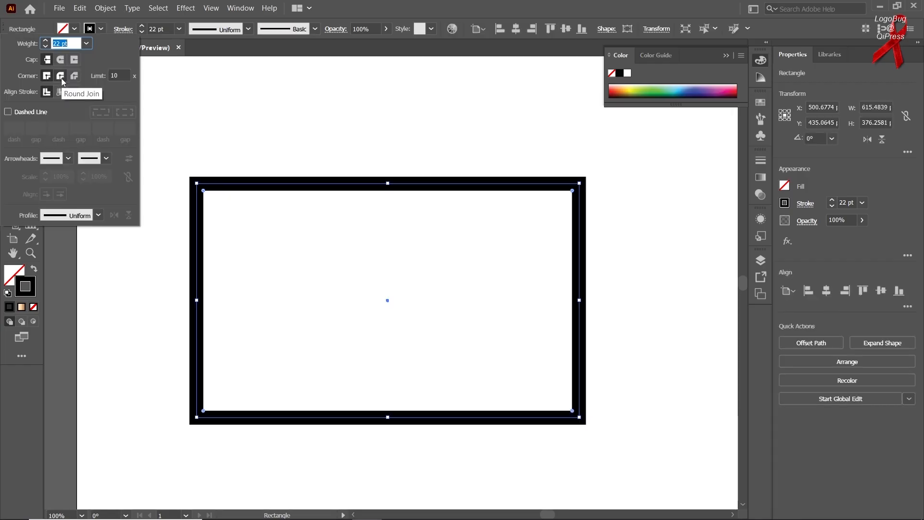
- Try the round and bevel joins on the rectangle's stroke corners, returning to the miter join
click(61, 78)
click(74, 76)
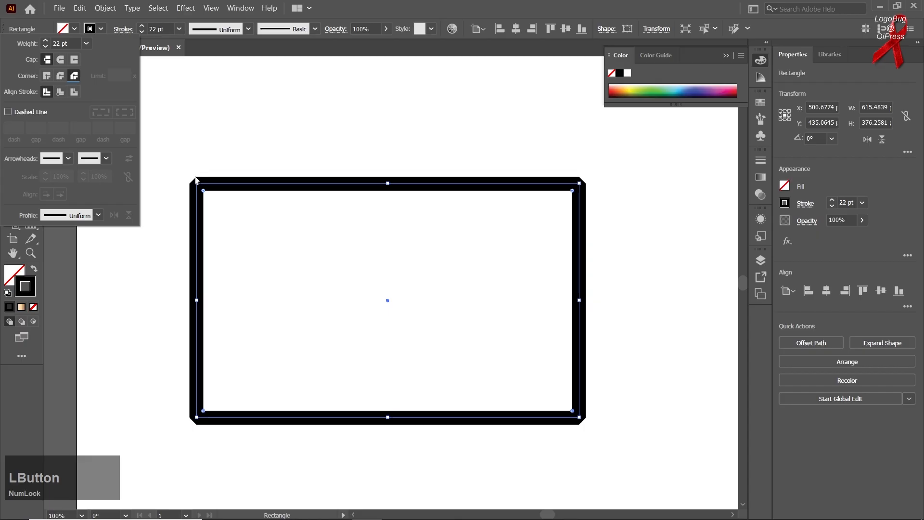
click(60, 76)
click(47, 76)
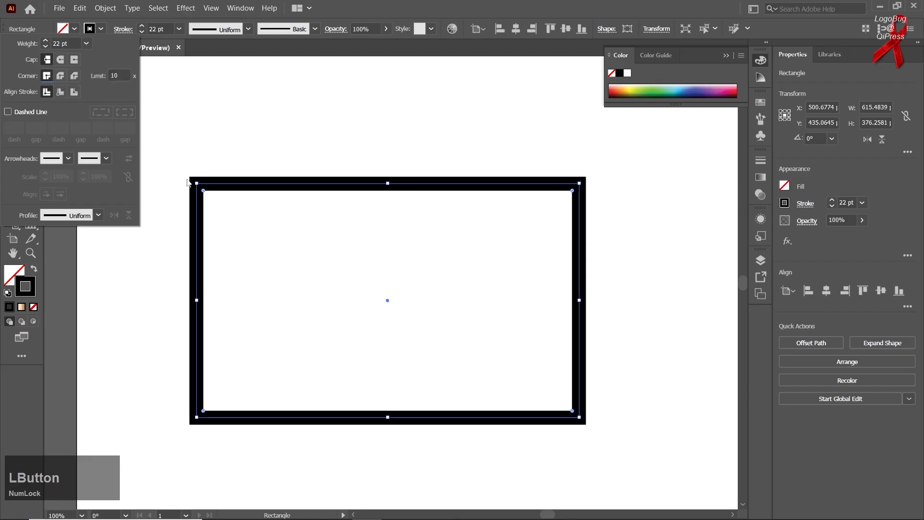
scroll(177, 175, up, 3)
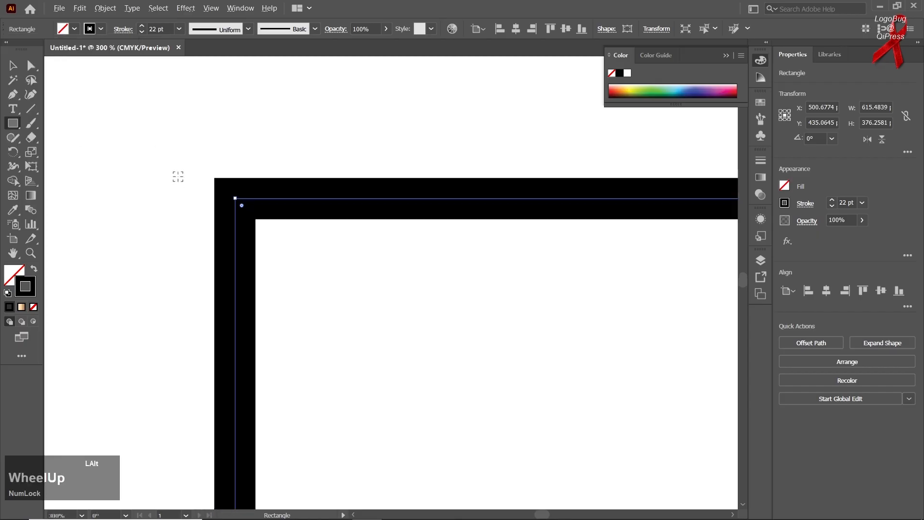
click(123, 29)
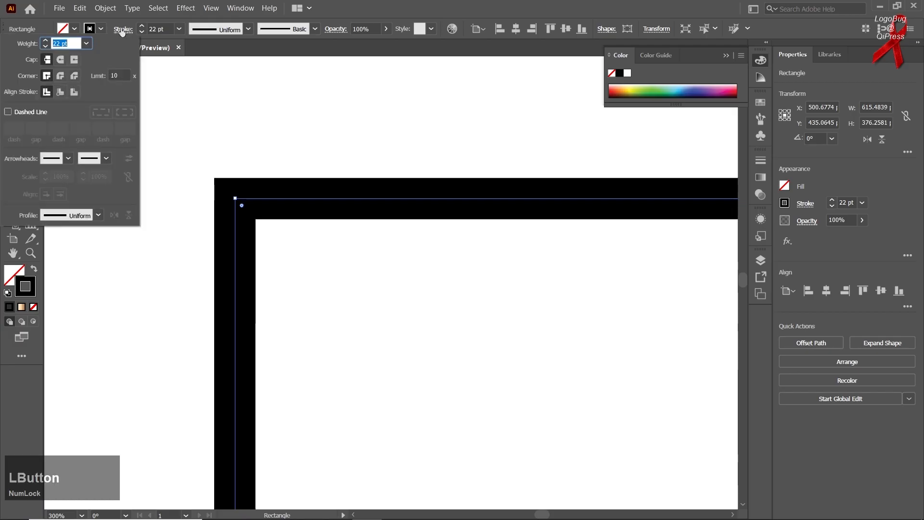
click(60, 75)
click(47, 76)
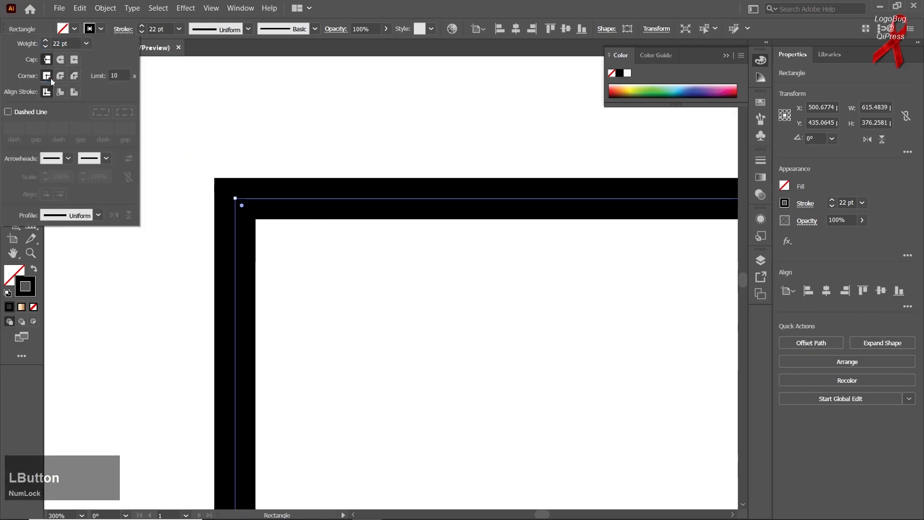
- Set the miter limit of the rectangle's stroke to 18 and keep the miter join
click(119, 76)
scroll(120, 75, up, 7)
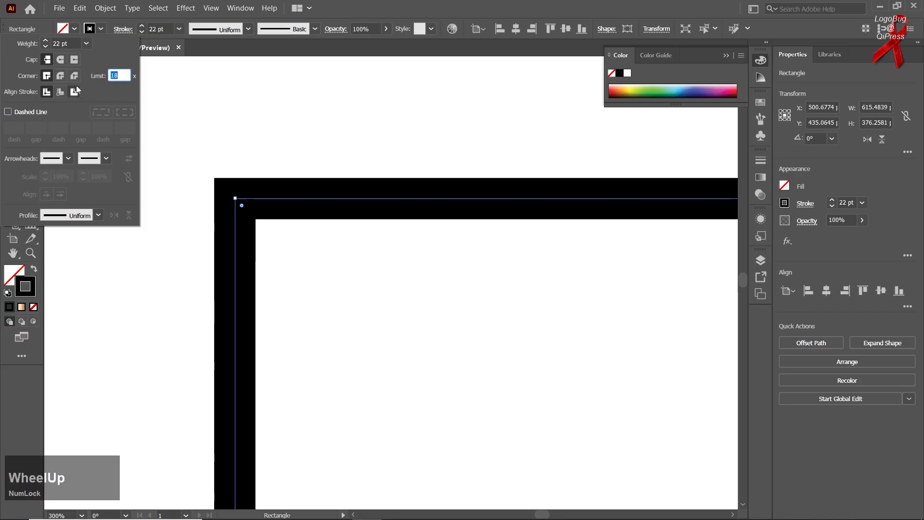
click(62, 76)
click(43, 76)
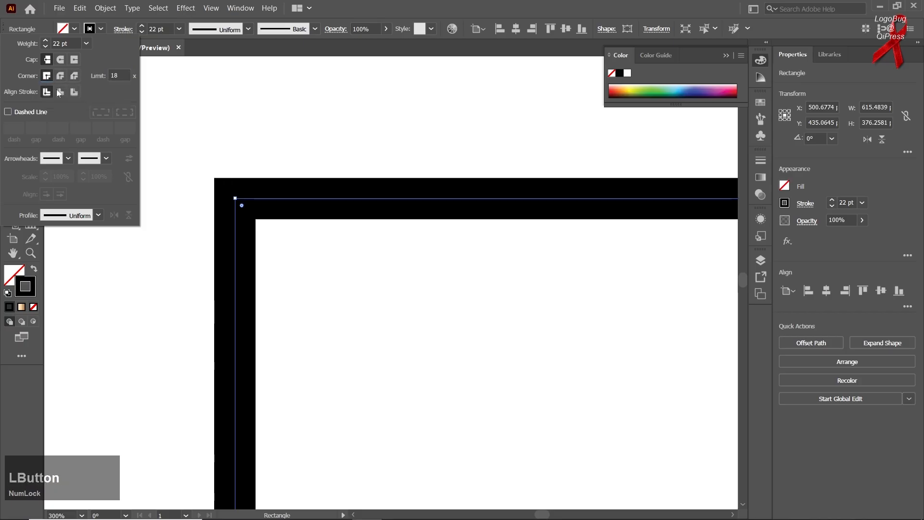
- Fill the rectangle with light blue and set its stroke weight to 17 pt
click(11, 278)
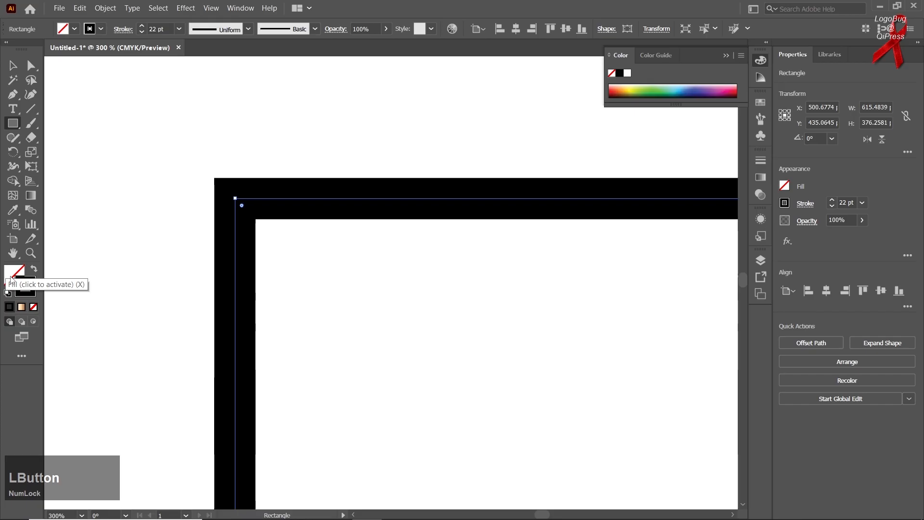
click(679, 89)
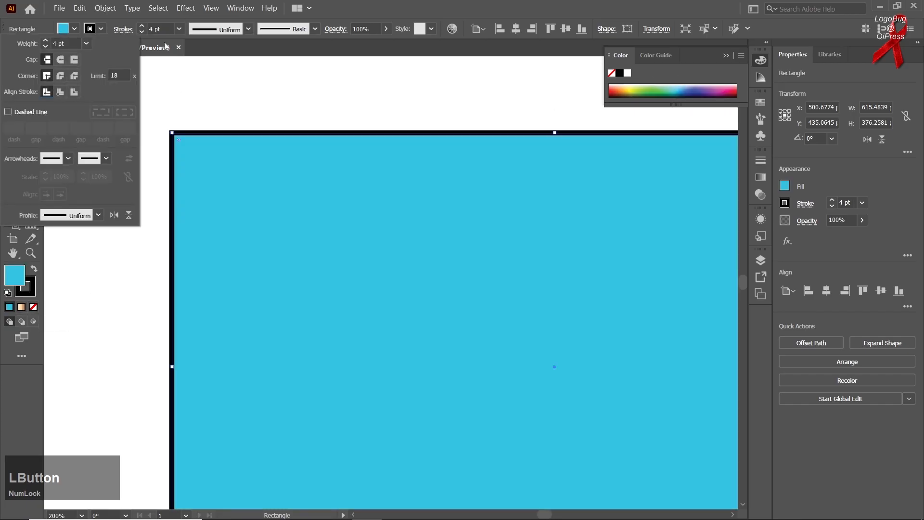
scroll(160, 27, up, 12)
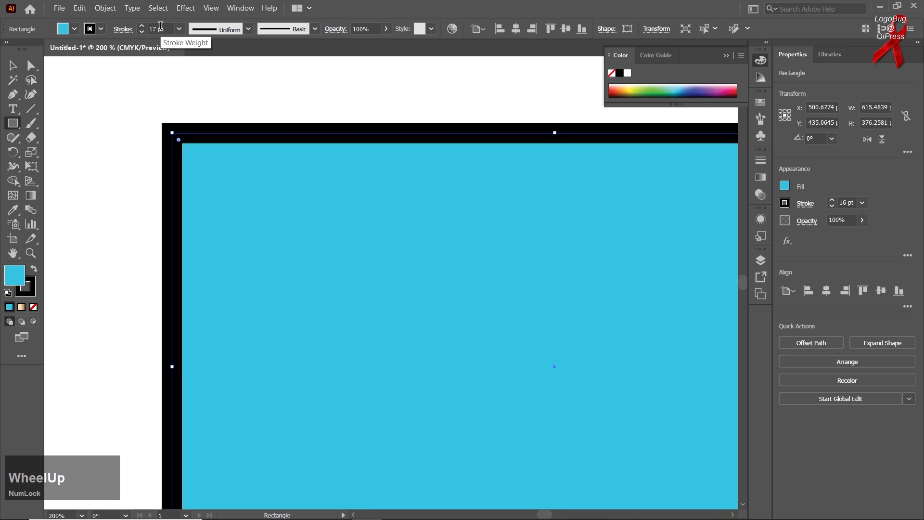
scroll(161, 27, up, 1)
- Compare aligning the rectangle's stroke to the inside, outside and center of the path, finishing with outside
click(122, 29)
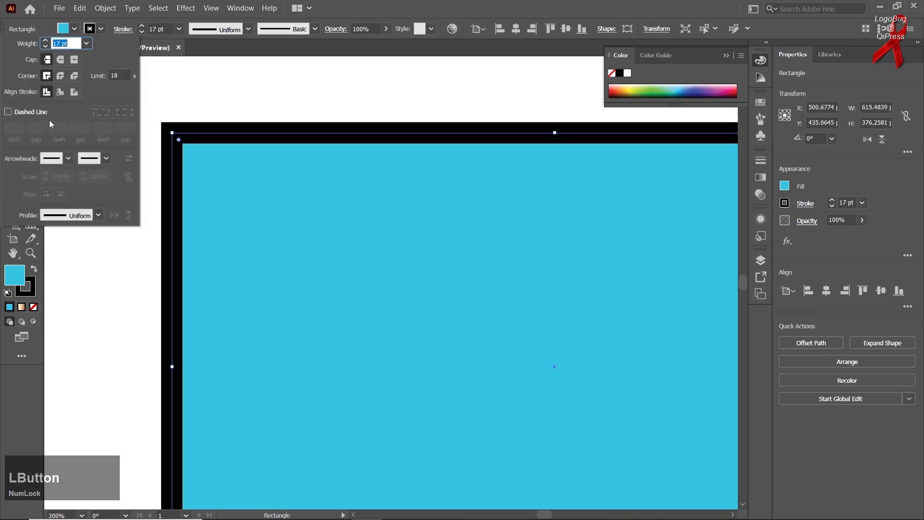
click(59, 92)
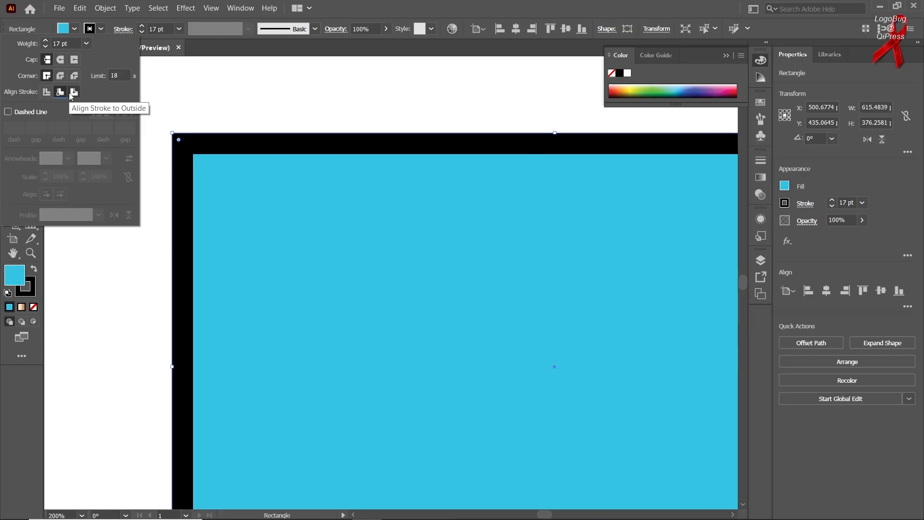
click(74, 91)
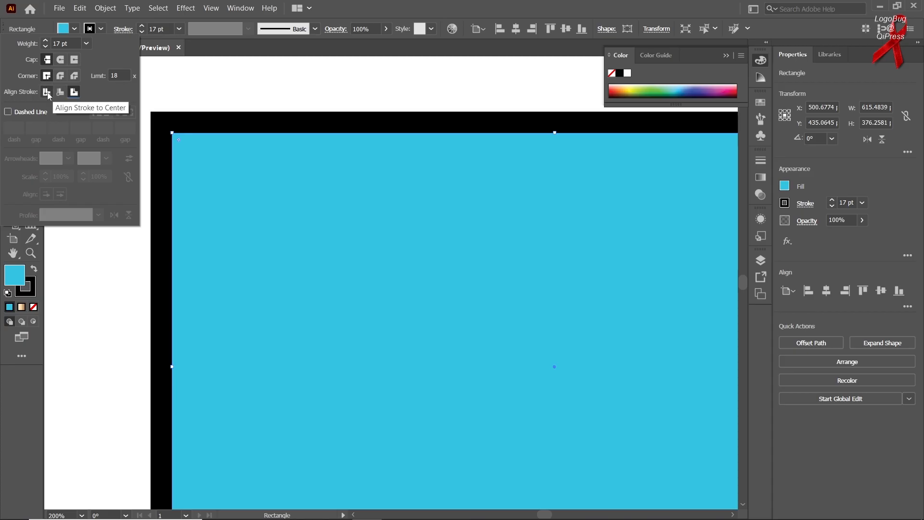
click(47, 92)
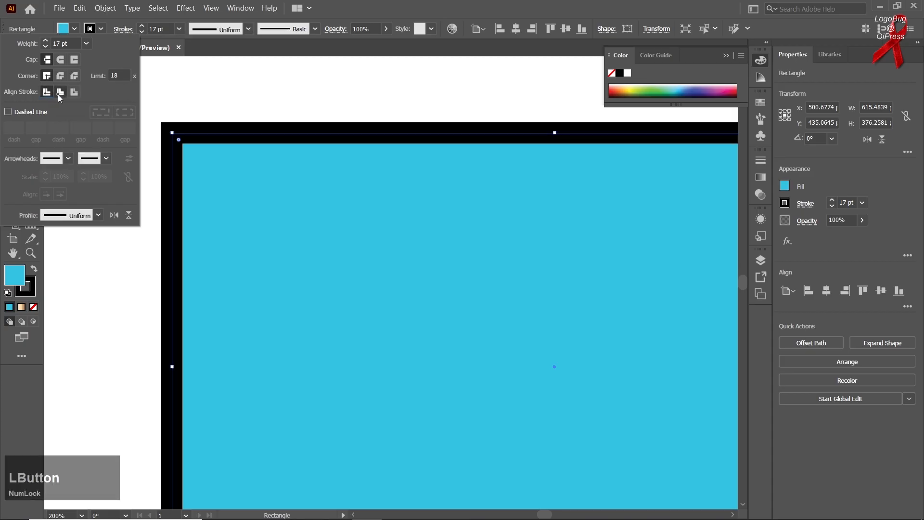
click(59, 95)
click(68, 95)
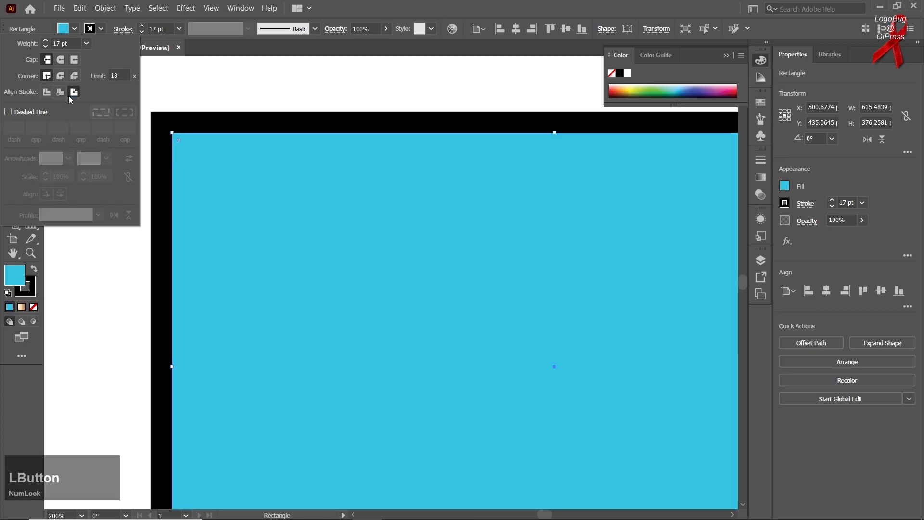
- Make the rectangle's stroke a dashed line with all three dashes and gaps set to 6 pt
click(13, 114)
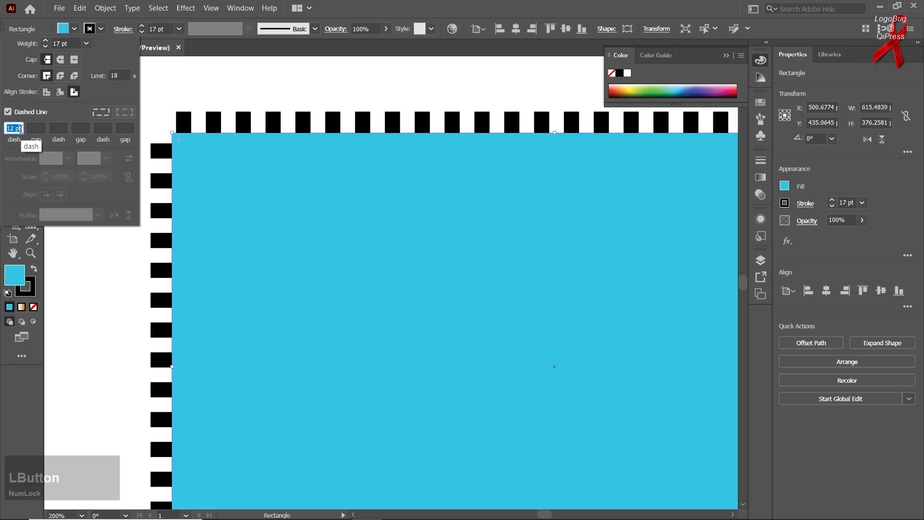
text(6)
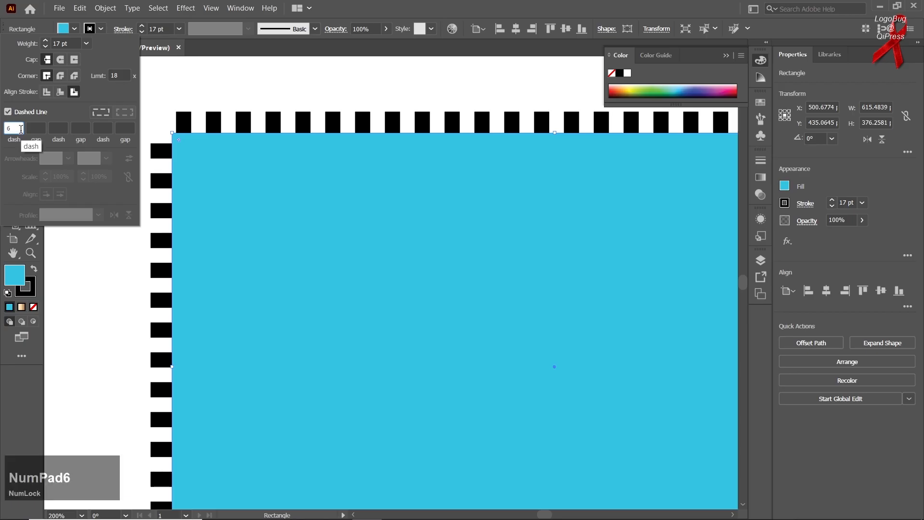
click(37, 127)
text(6)
click(58, 129)
text(6)
click(80, 128)
text(6)
click(103, 128)
text(6)
click(120, 129)
text(6)
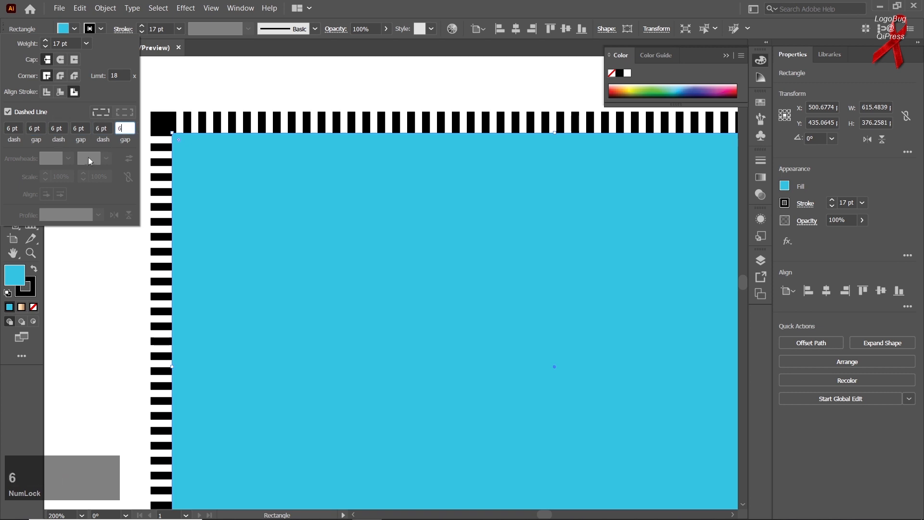
- Set all three dash and gap lengths of the rectangle's stroke to 12 pt
click(21, 128)
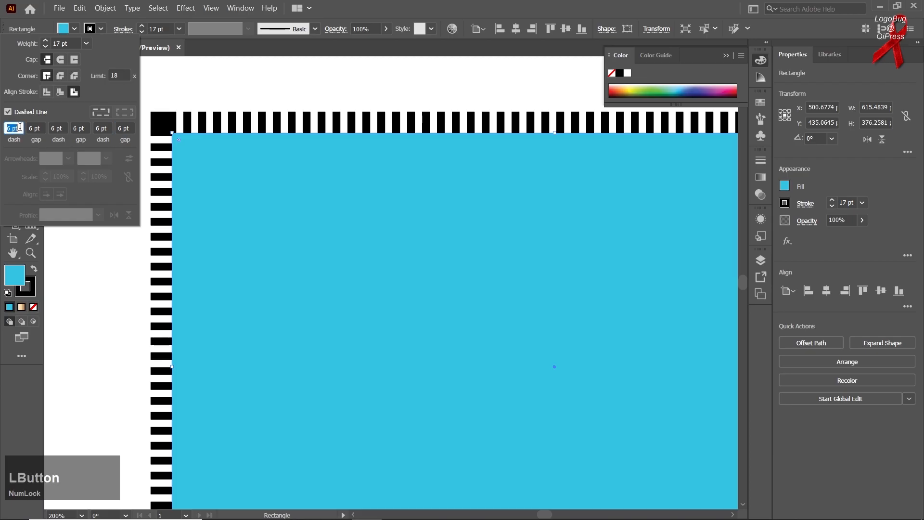
text(12)
click(37, 128)
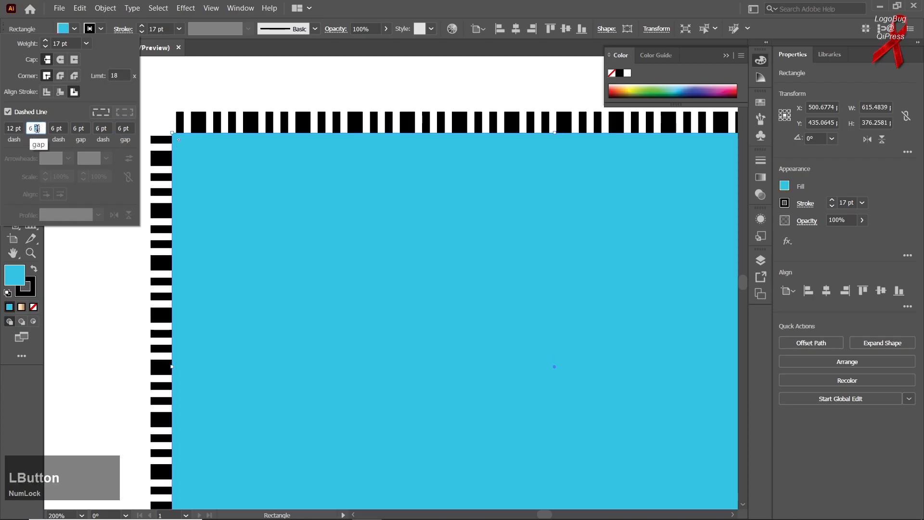
text(12)
click(58, 128)
text(12)
click(73, 128)
text(12)
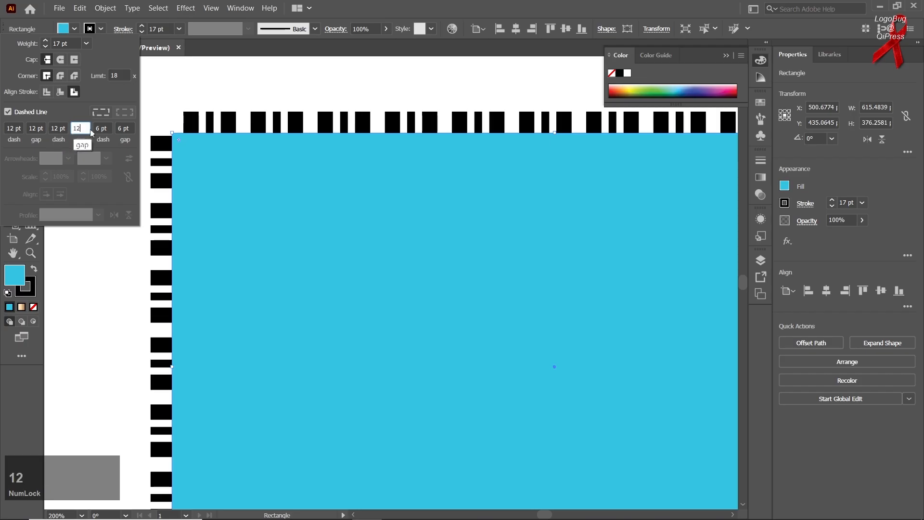
click(98, 128)
text(12)
click(125, 128)
text(12)
- Reduce the rectangle's dashed stroke to 6 pt and align it to the center of the path
click(167, 30)
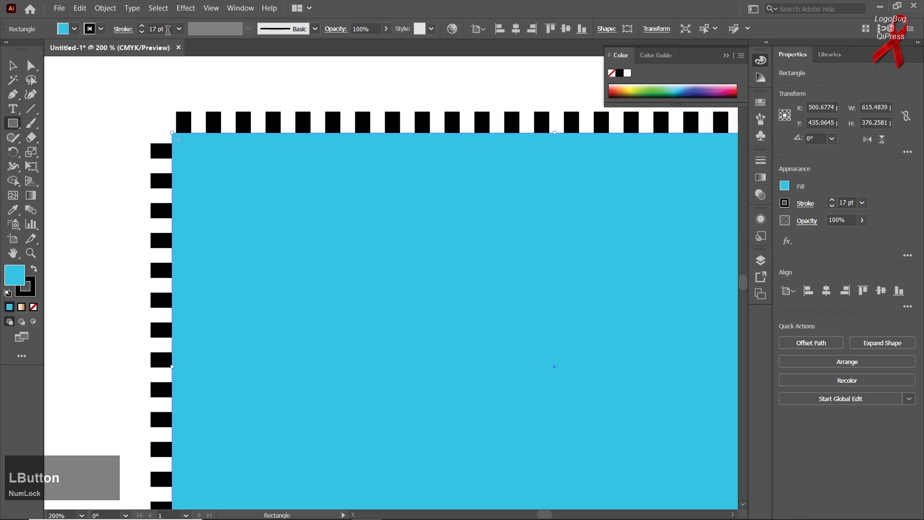
scroll(167, 30, down, 4)
scroll(167, 30, down, 7)
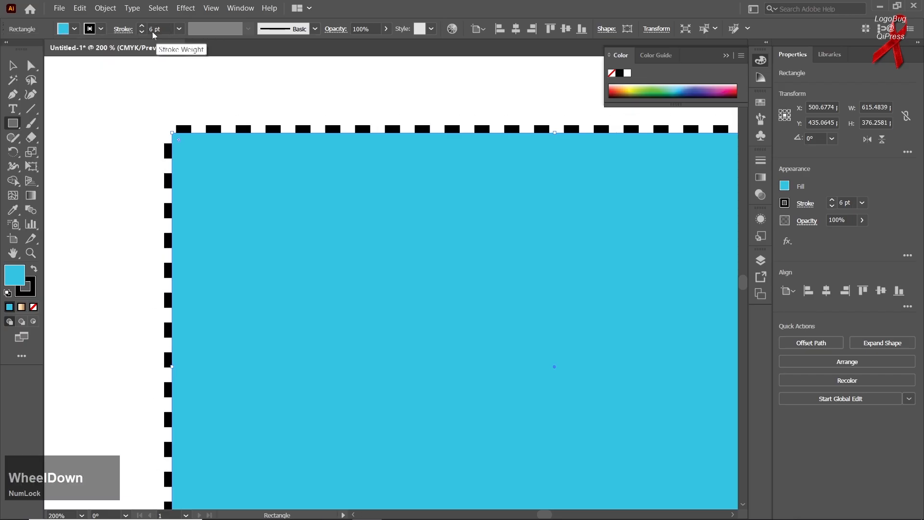
click(124, 29)
click(47, 91)
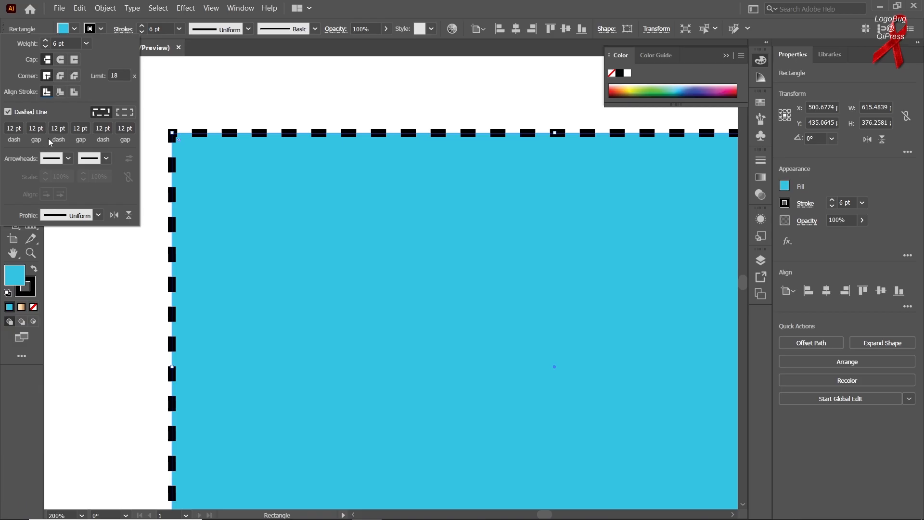
- Apply a thin arrow-shaped arrowhead to the start point of the rectangle's stroke
click(50, 159)
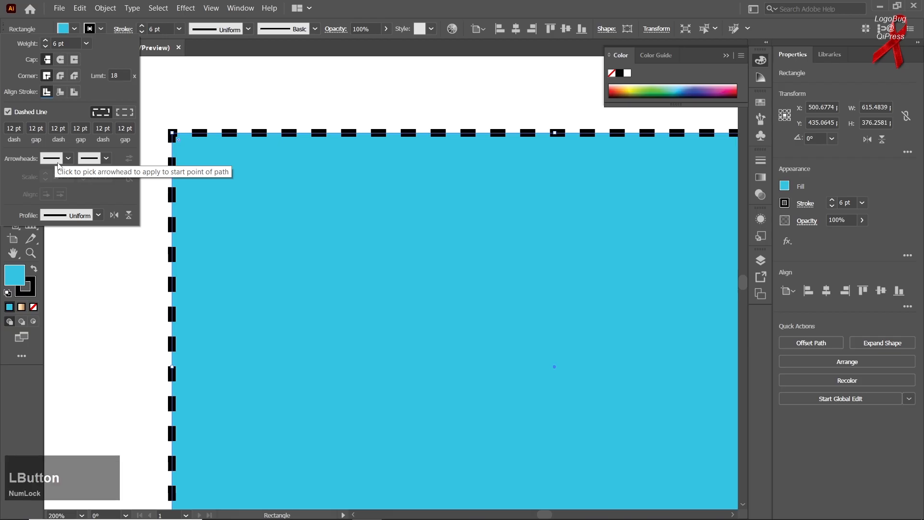
click(42, 205)
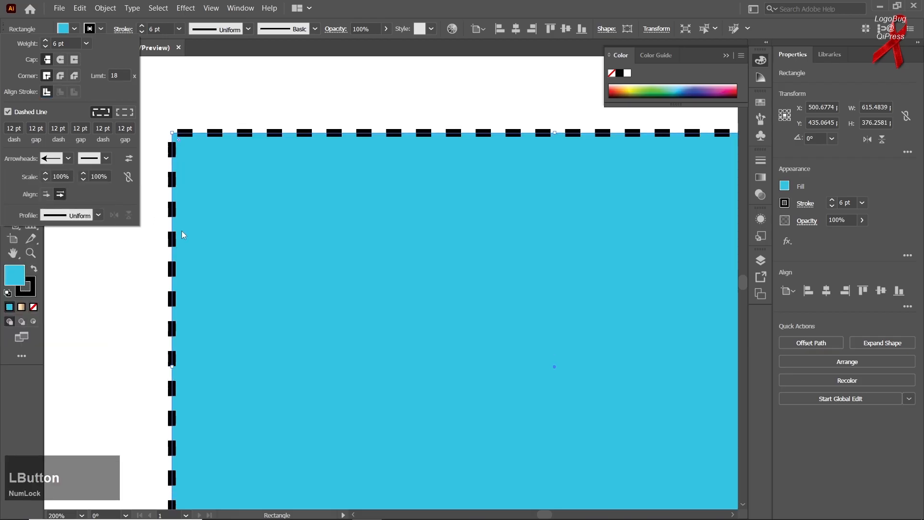
- Try a 15 pt weight on the rectangle's dashed stroke and inspect the arrowhead at its corner
click(194, 246)
click(158, 29)
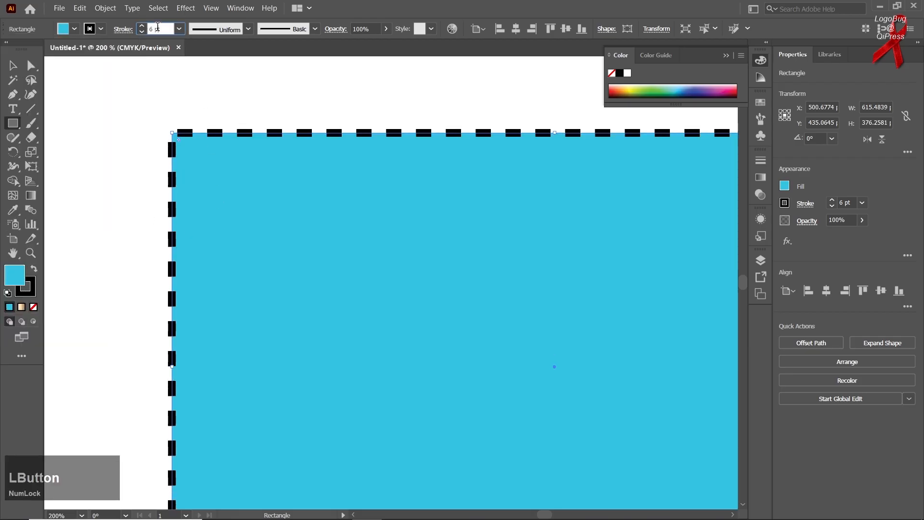
scroll(157, 28, up, 9)
scroll(200, 200, down, 4)
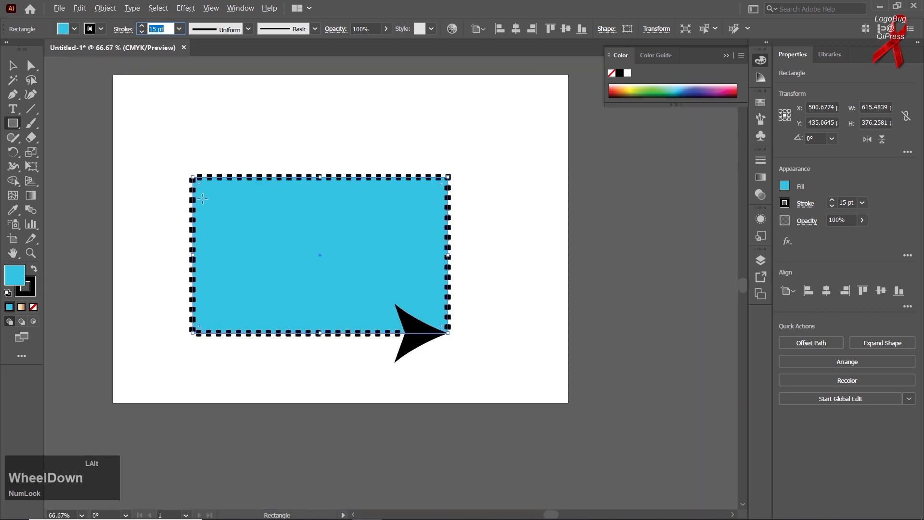
scroll(386, 300, up, 3)
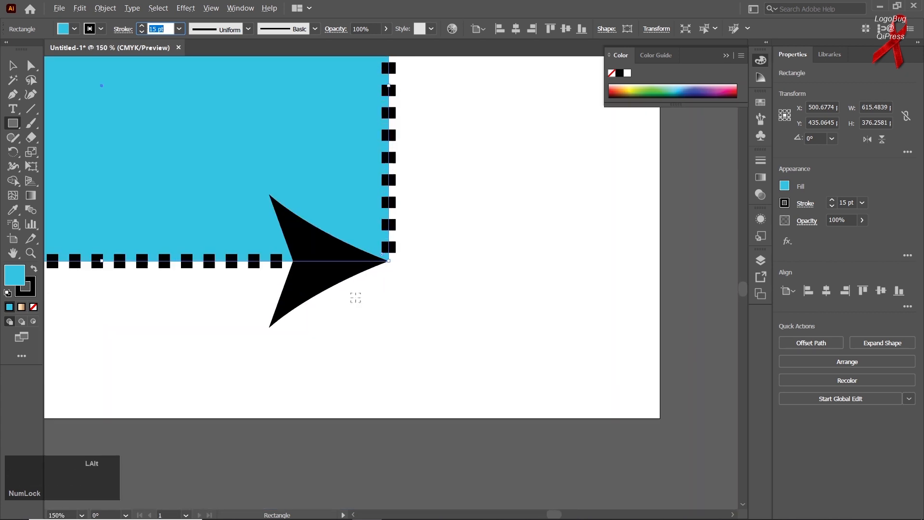
drag(333, 269, 297, 257)
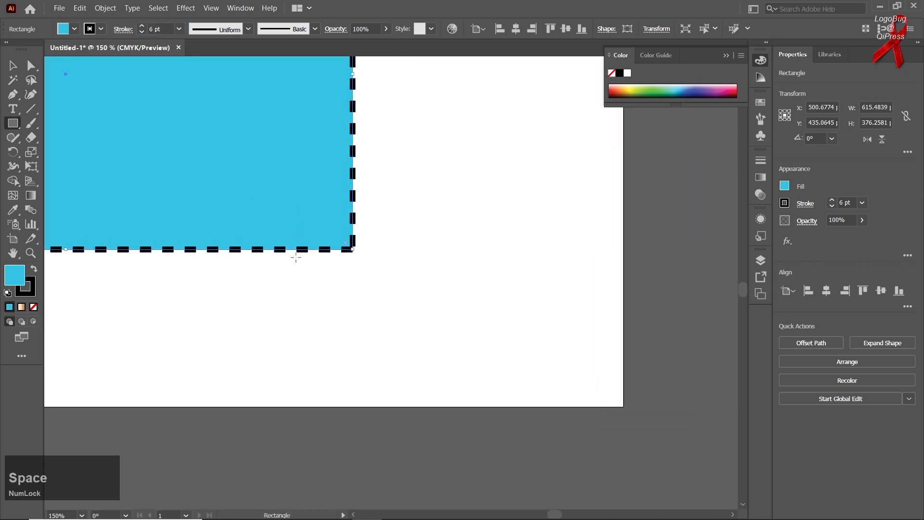
scroll(297, 258, up, 1)
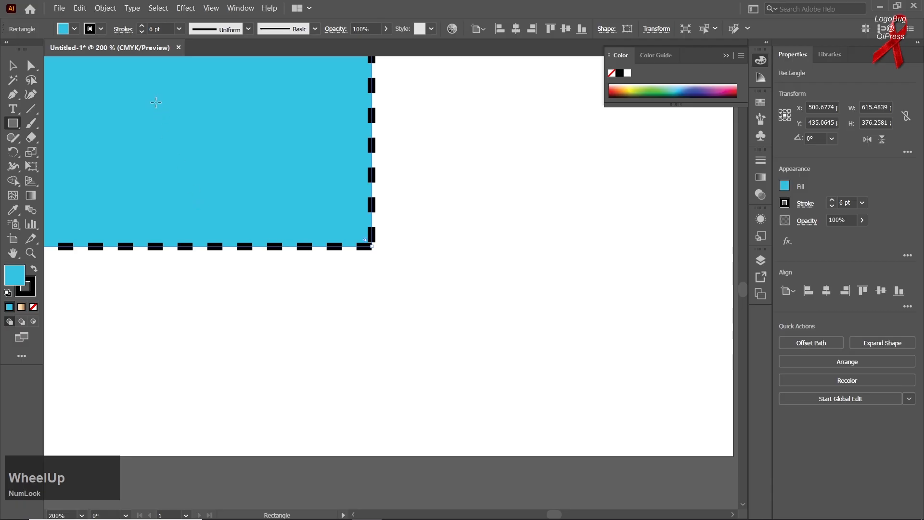
- Set the rectangle's dashed stroke to 10 pt and add a curved-back arrowhead to its end point
key(ctrl+a)
click(164, 33)
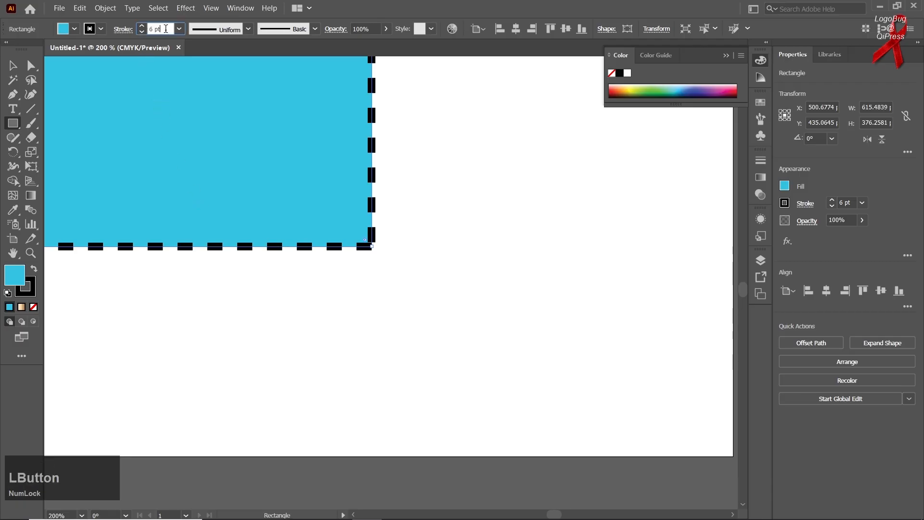
scroll(164, 32, up, 4)
click(122, 30)
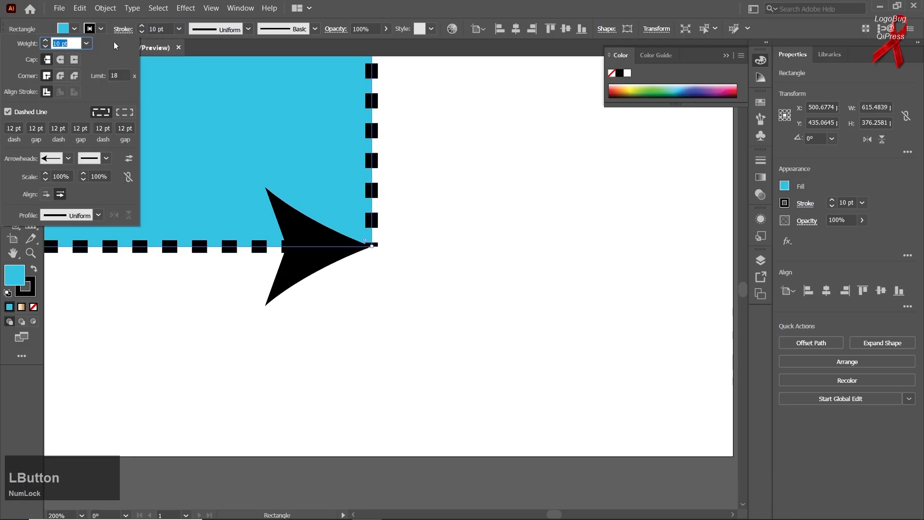
click(105, 159)
click(65, 259)
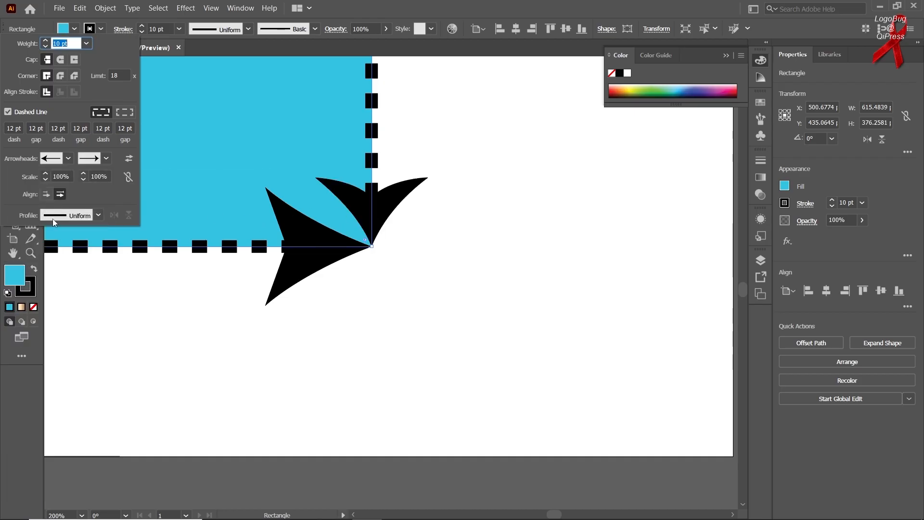
- Try an elliptical width profile on the rectangle's stroke, then restore the Uniform profile
click(98, 215)
click(69, 253)
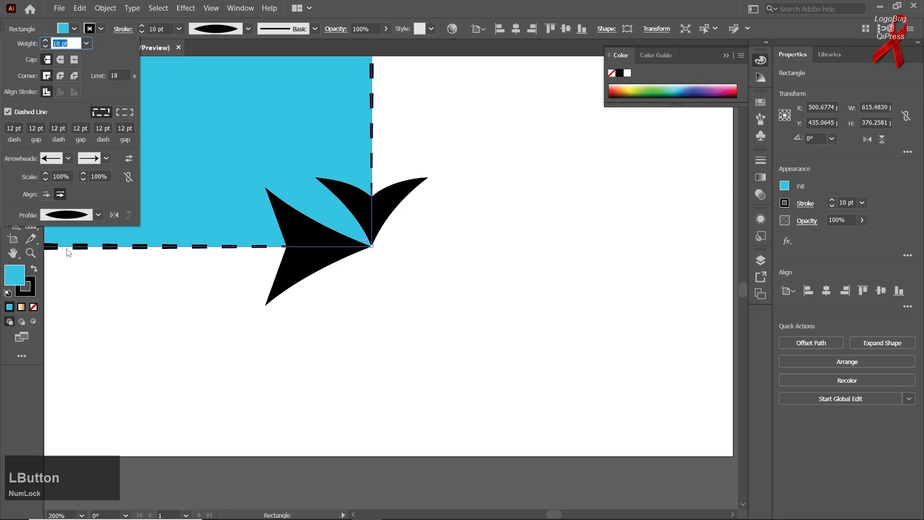
click(73, 221)
click(75, 235)
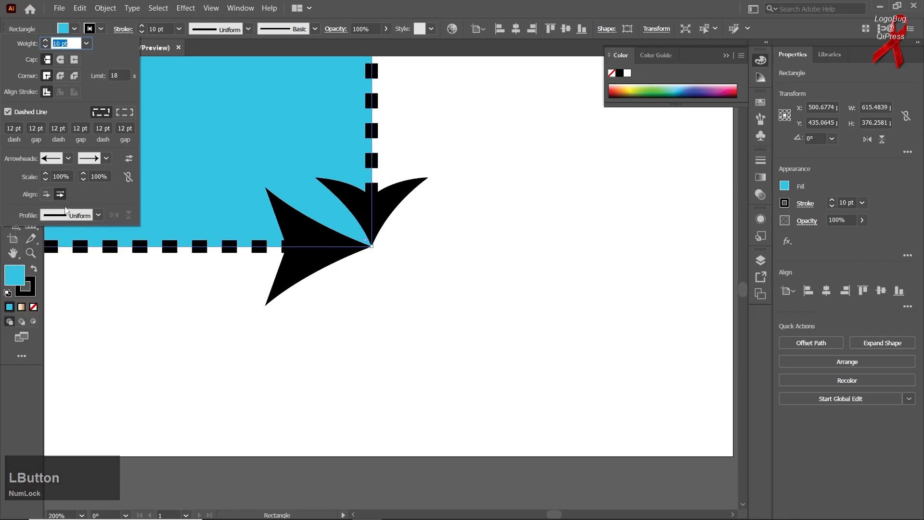
- Turn off the dashed line on the rectangle's stroke and set its weight to 11 pt
click(28, 114)
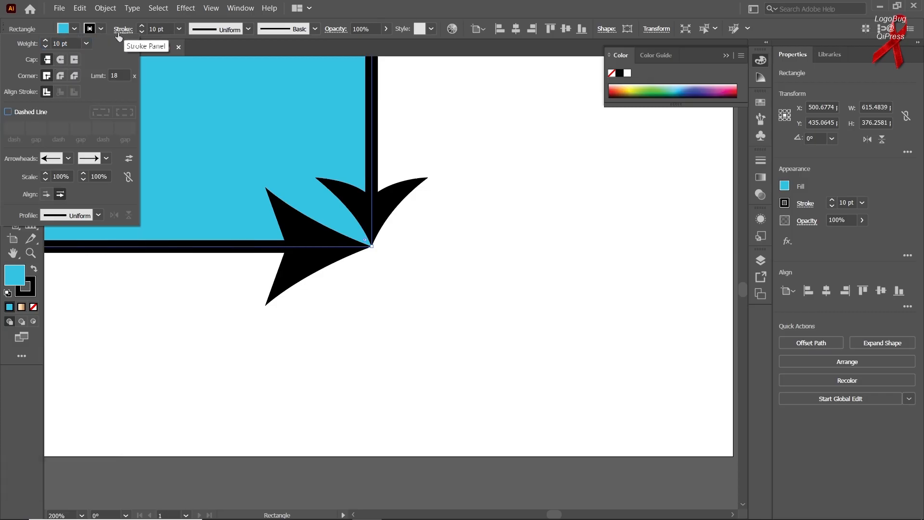
click(73, 42)
scroll(73, 42, up, 2)
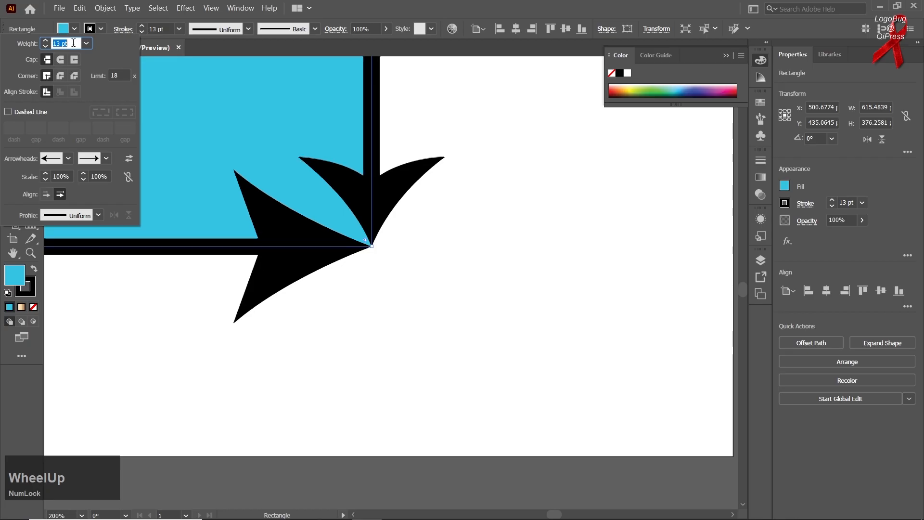
scroll(73, 42, down, 1)
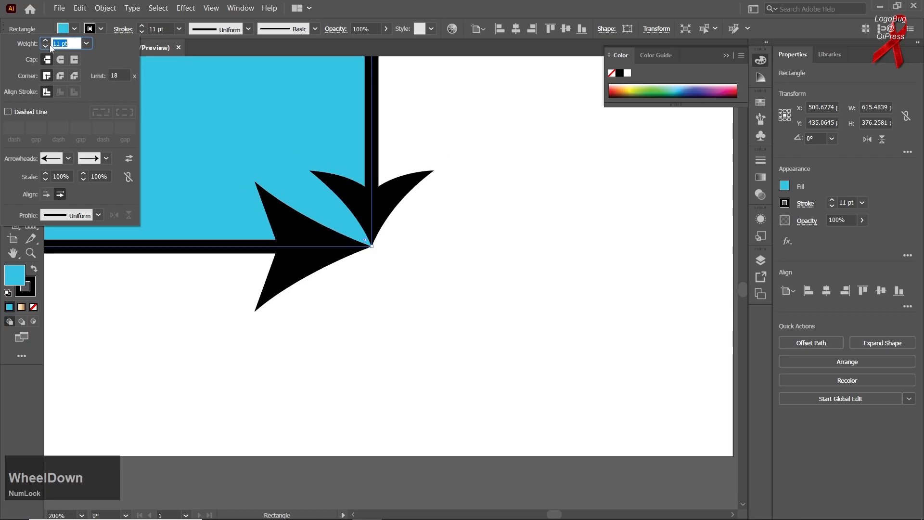
- Try several swatch colors on the rectangle's stroke and settle on bright blue
click(102, 29)
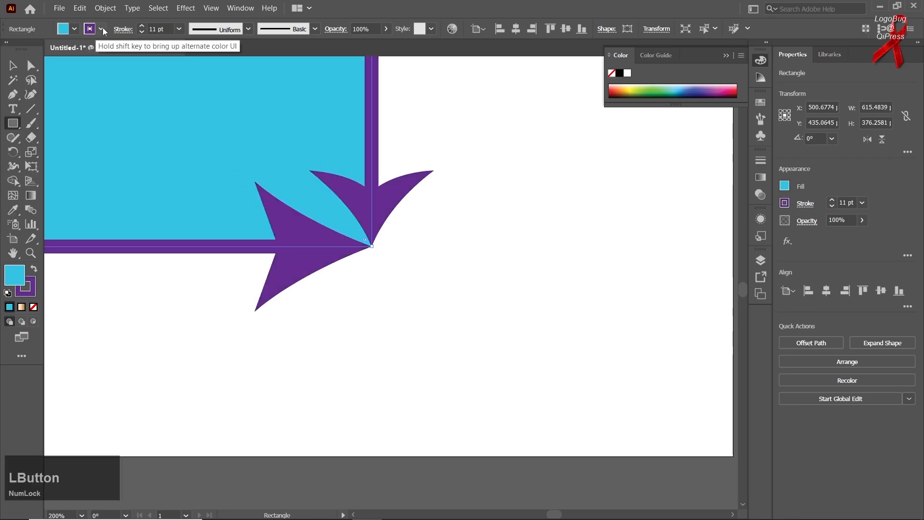
click(102, 28)
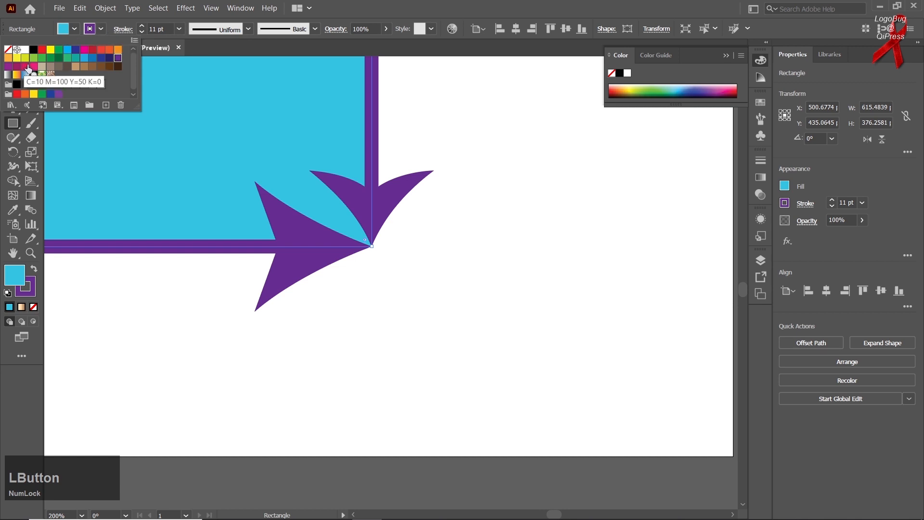
click(25, 66)
click(51, 58)
click(75, 66)
click(84, 66)
click(109, 58)
click(51, 49)
click(68, 49)
- Open the Baroque swatch library from Art History and enlarge it to show all its color groups
click(12, 105)
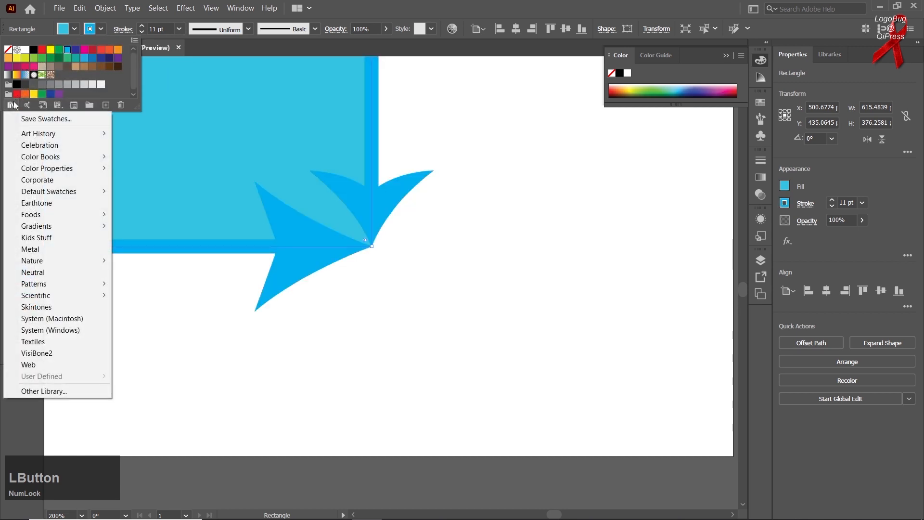
mouse_move(40, 135)
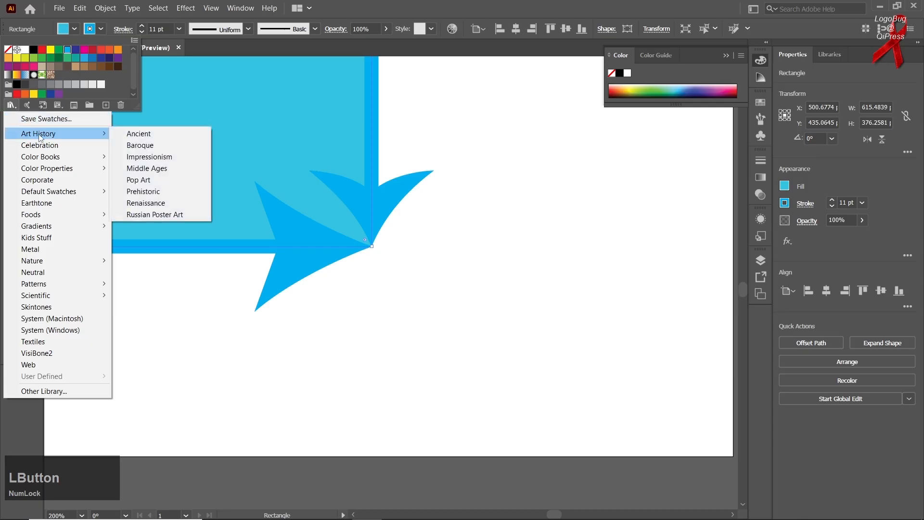
click(136, 145)
drag(470, 328, 476, 380)
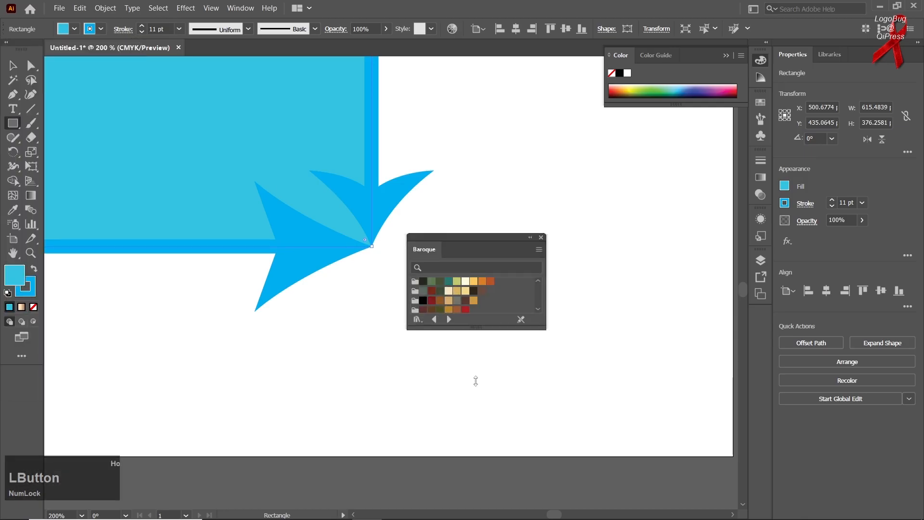
drag(480, 329, 483, 406)
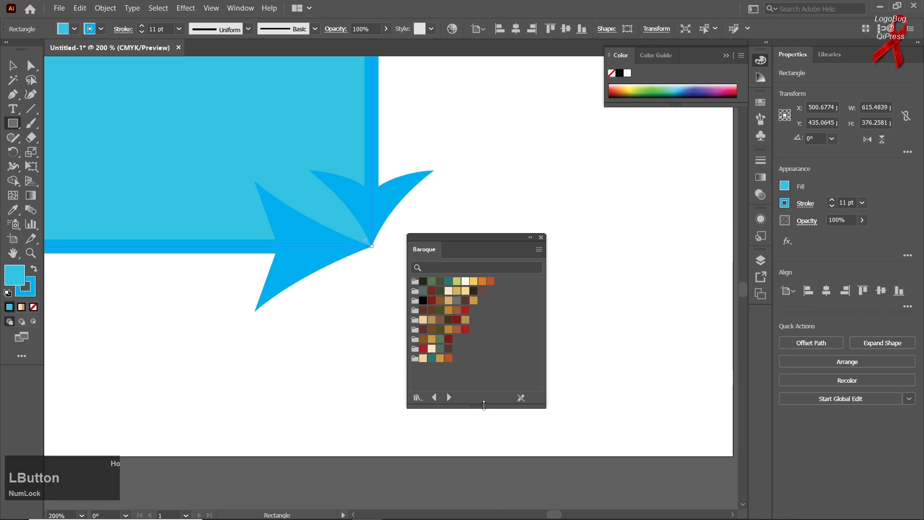
- Try several Baroque swatches as the rectangle's fill, ending with the light yellow-orange one
click(449, 319)
click(457, 300)
click(474, 280)
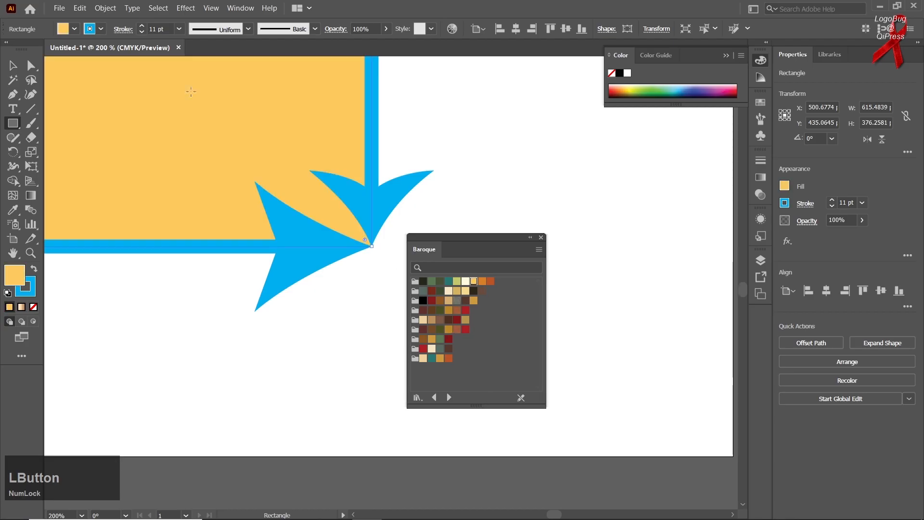
- Open the Metal swatch library and fill the rectangle with light gray, then with gold
click(100, 30)
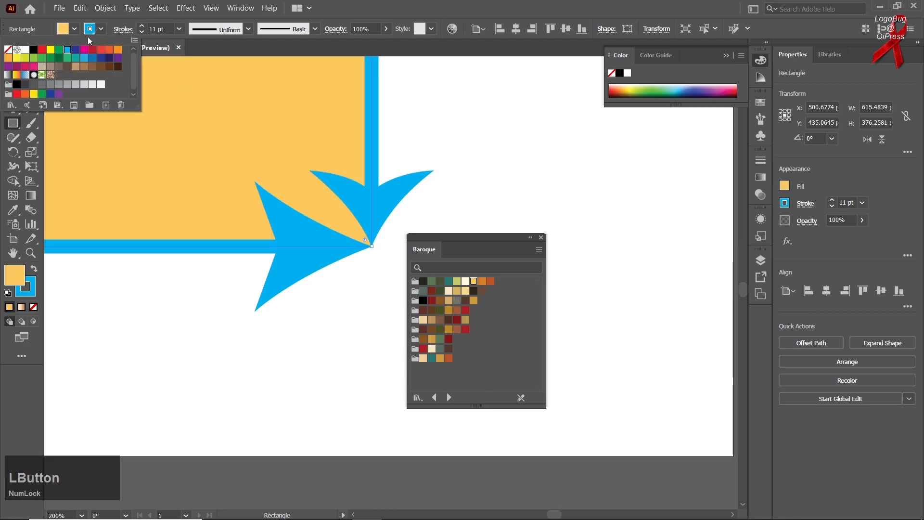
click(11, 105)
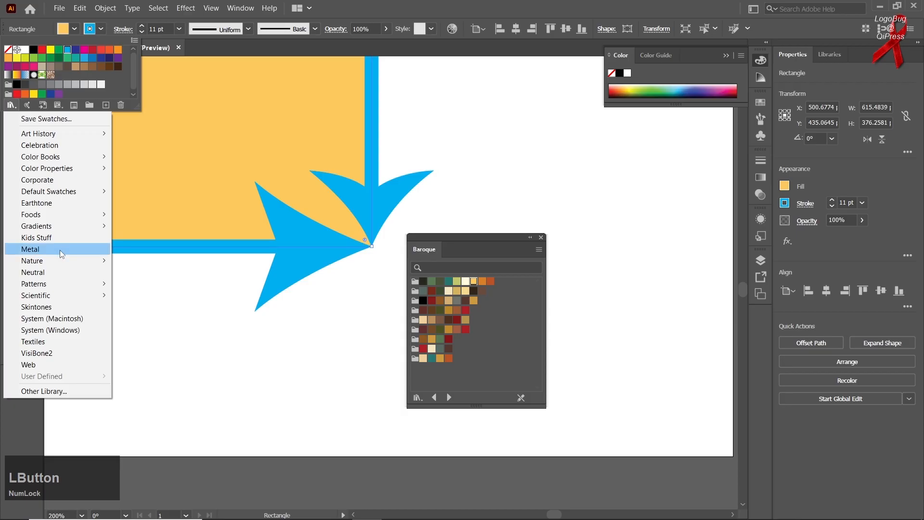
click(30, 249)
click(448, 310)
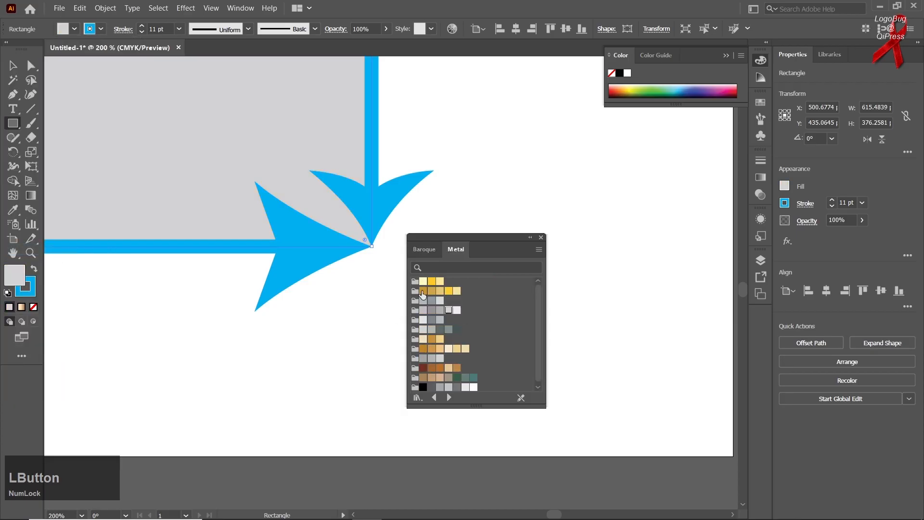
click(432, 290)
- Fill the rectangle with the dark maroon swatch from the Fruit library under Foods, and close the swatch libraries
click(123, 30)
click(102, 28)
click(11, 105)
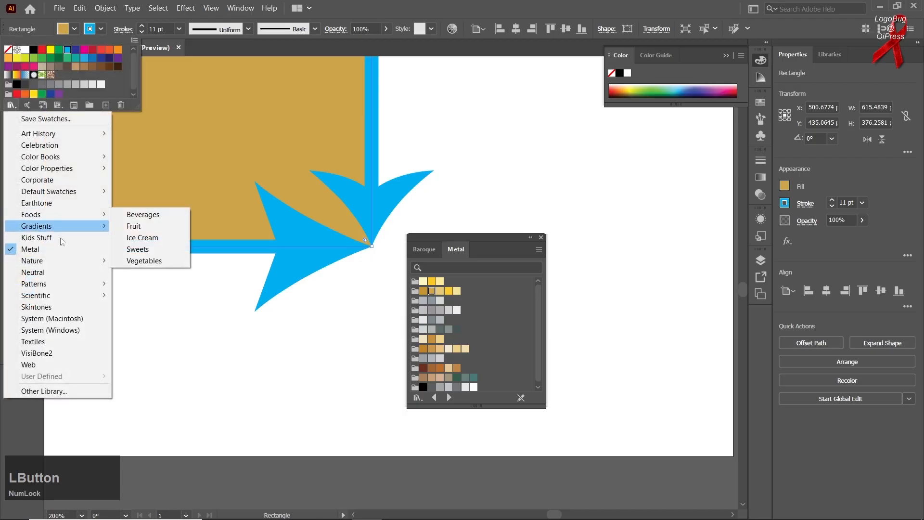
mouse_move(89, 217)
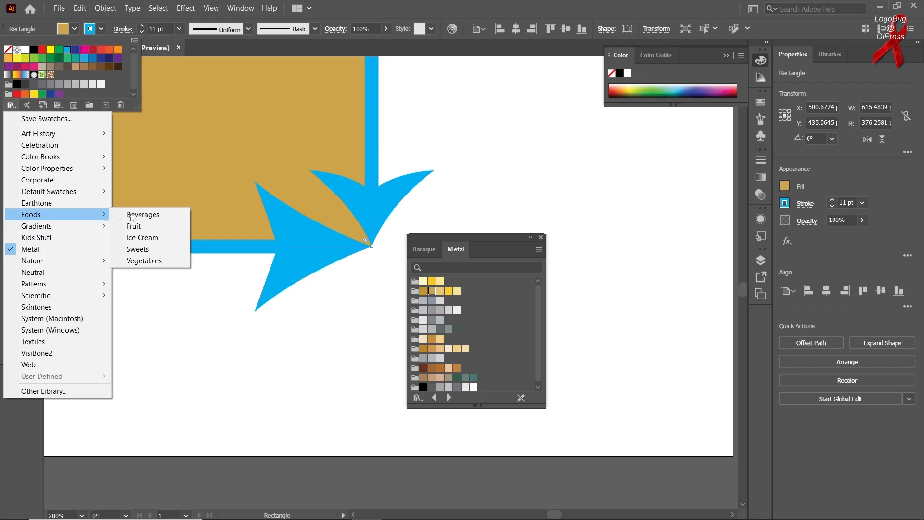
click(158, 226)
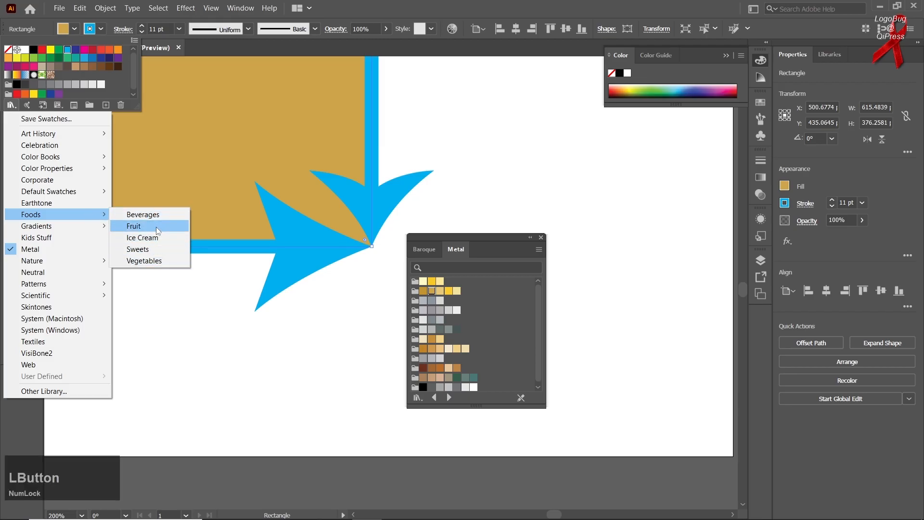
click(442, 332)
click(440, 330)
click(431, 330)
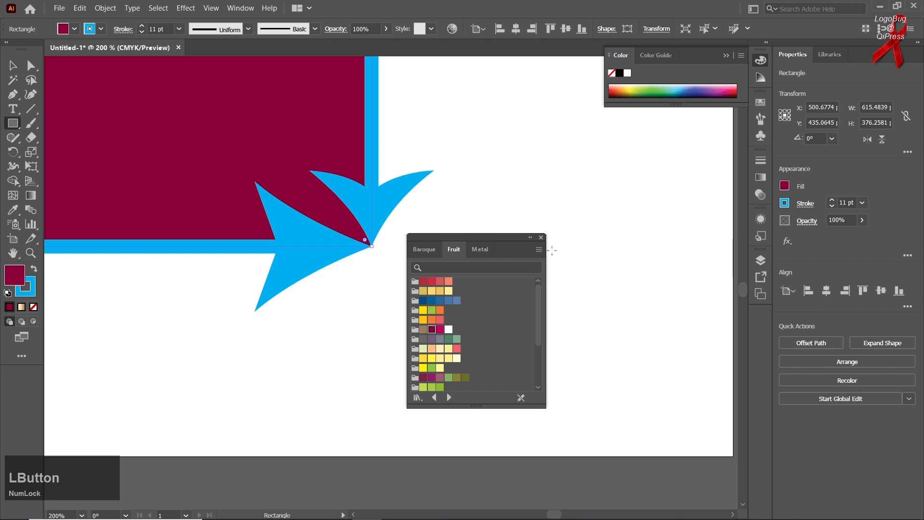
click(541, 238)
- Reduce the rectangle's stroke weight to 9 pt
key(space)
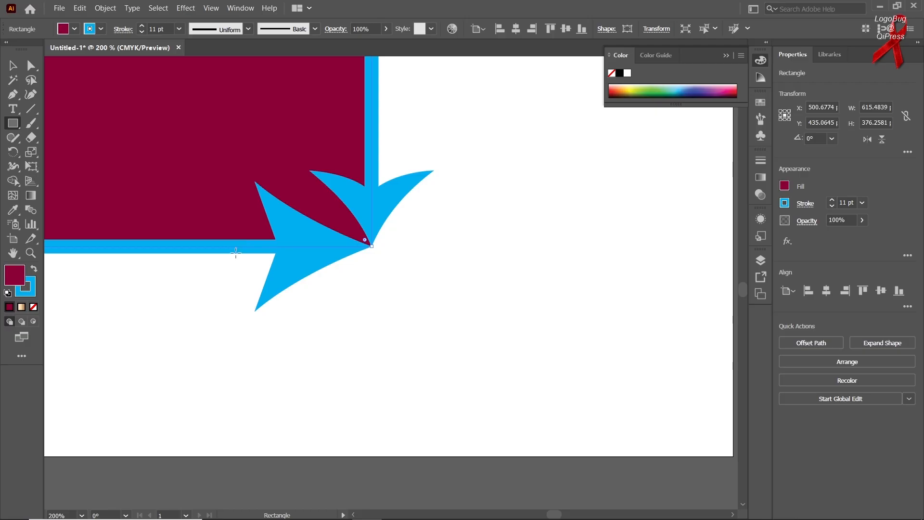
key(space)
drag(213, 183, 466, 345)
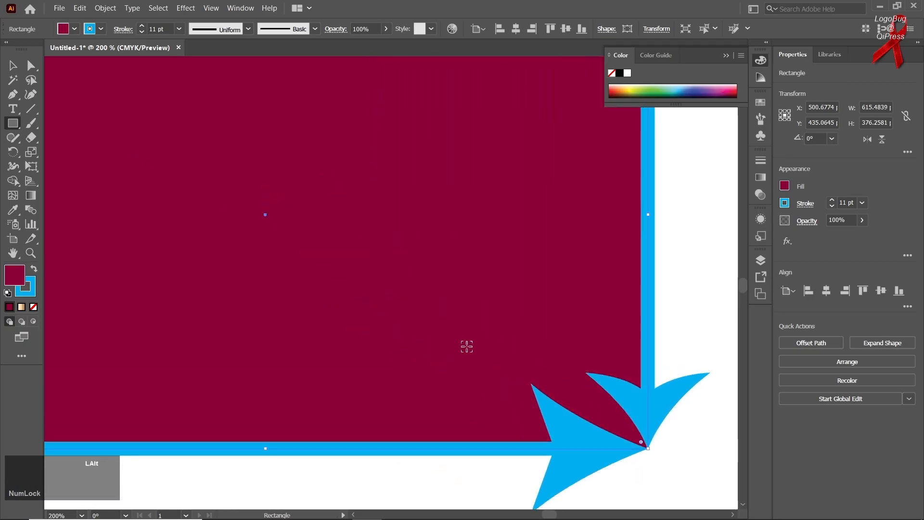
alt+scroll(466, 344, down, 1)
key(space)
drag(347, 299, 356, 284)
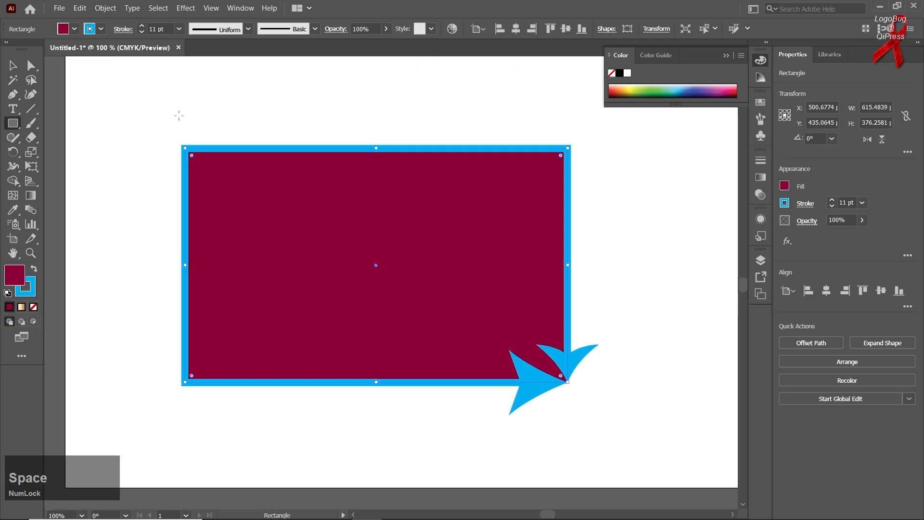
click(159, 30)
scroll(159, 30, down, 2)
- Set both the start and end arrowheads of the rectangle's stroke to None
click(123, 29)
click(101, 29)
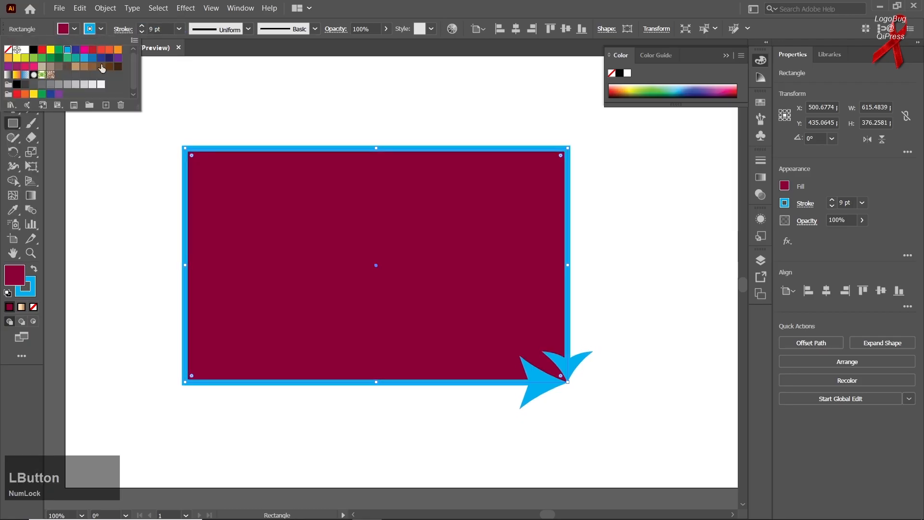
click(124, 32)
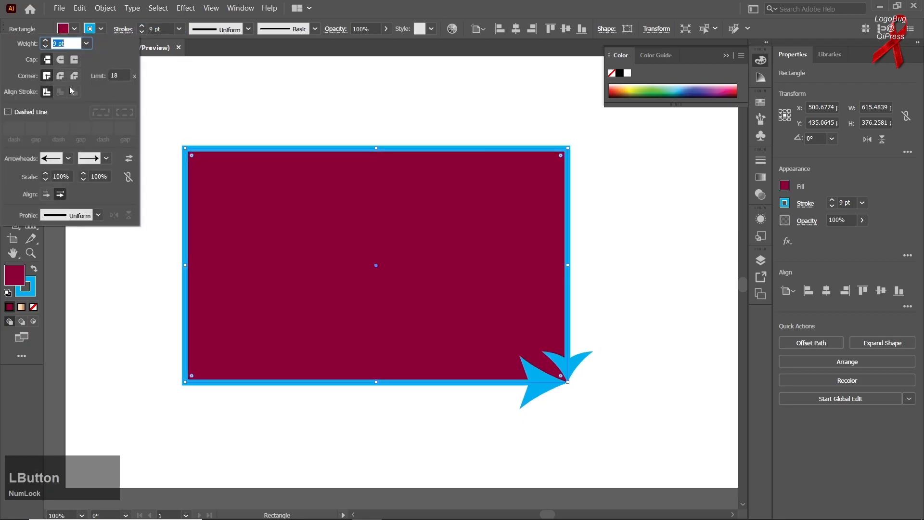
click(57, 162)
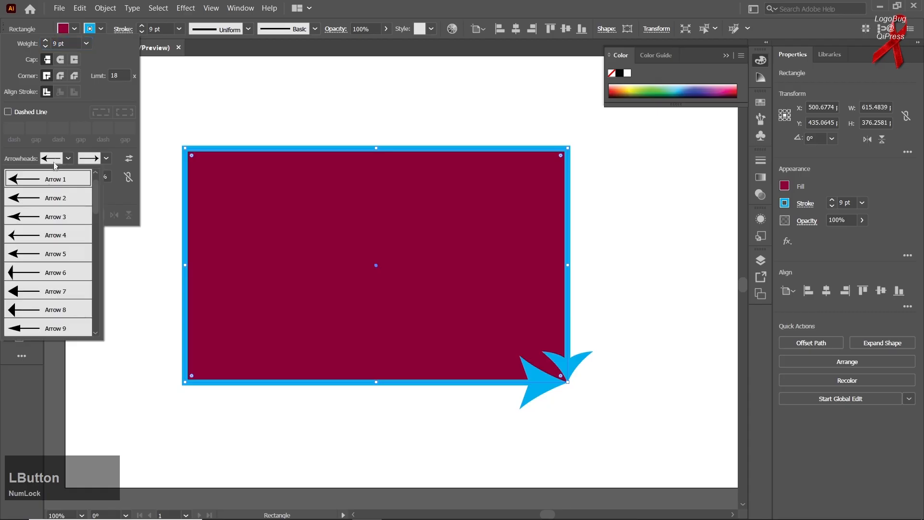
click(55, 164)
click(56, 163)
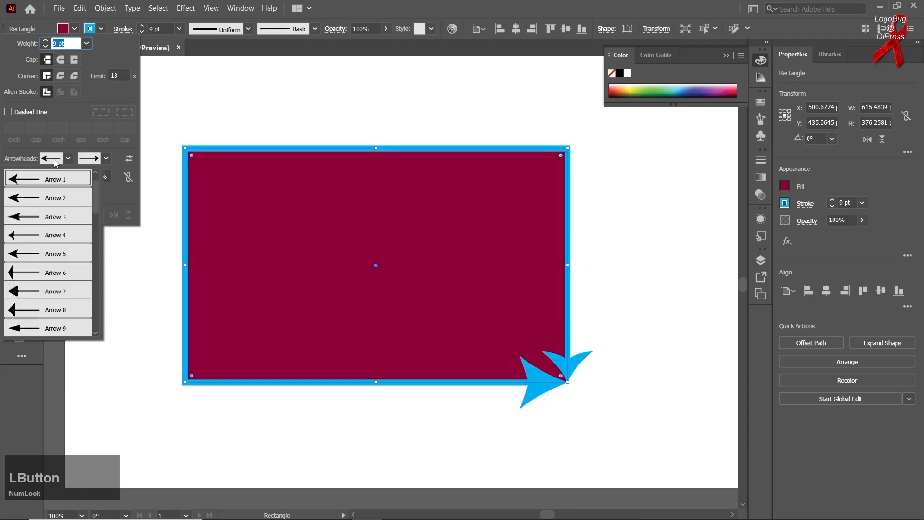
scroll(42, 259, up, 1)
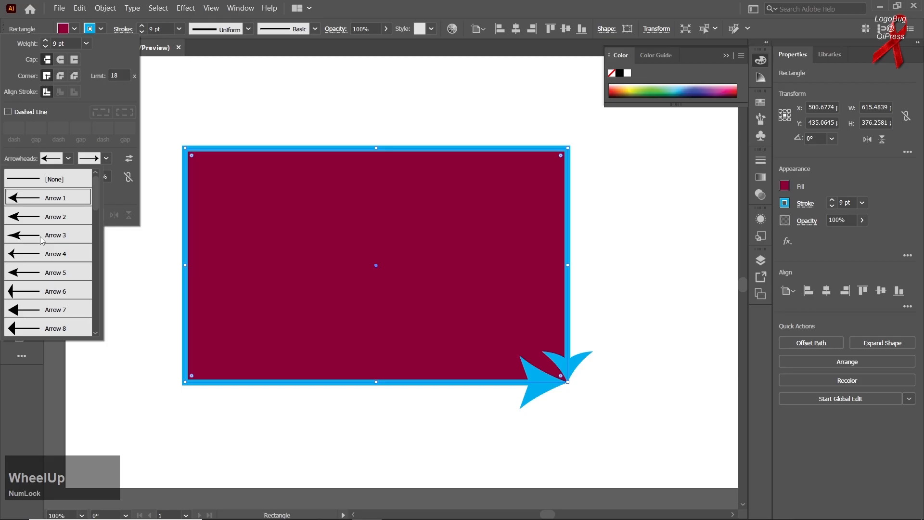
click(64, 175)
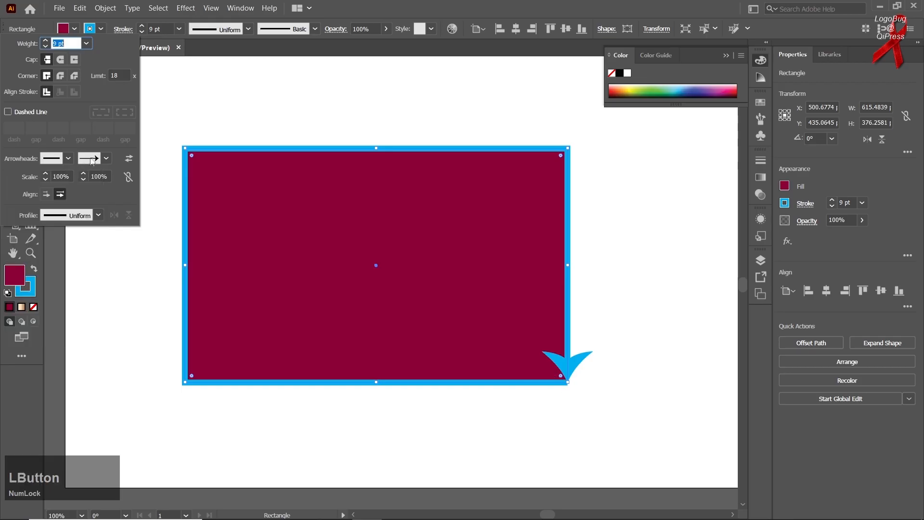
click(91, 162)
scroll(74, 183, up, 2)
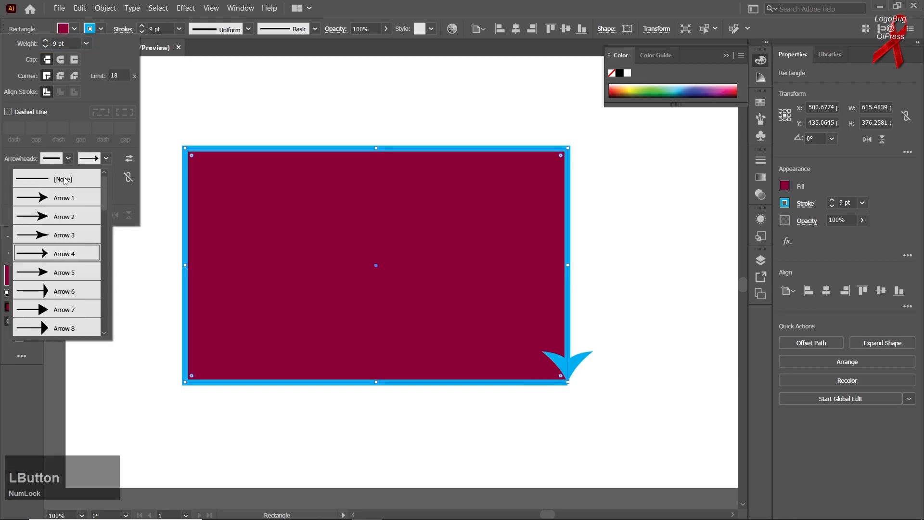
click(56, 184)
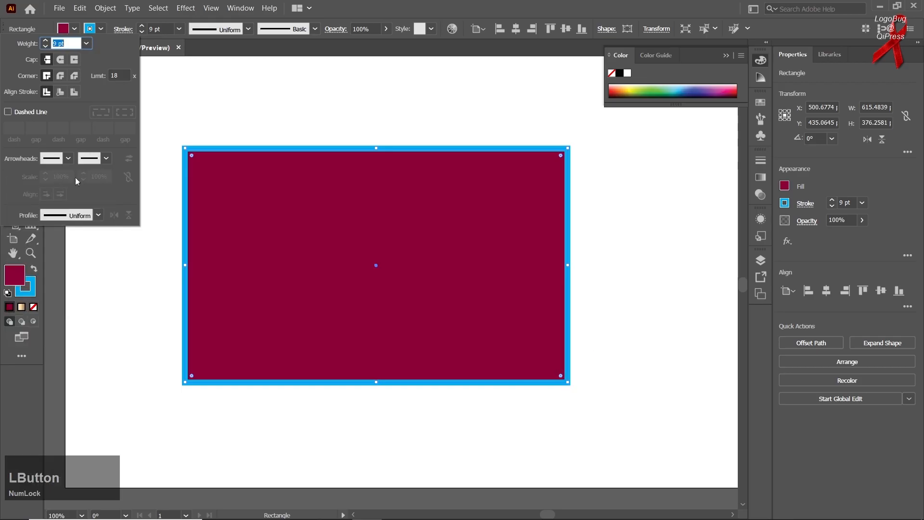
- Look at the Other Library file browser and the Adobe Color Themes panel for the stroke colour without loading anything
click(90, 29)
click(91, 29)
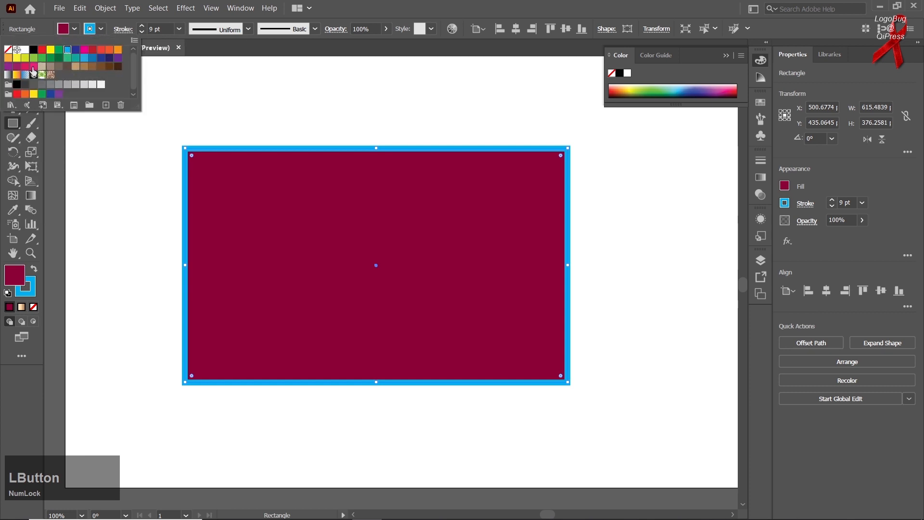
click(12, 106)
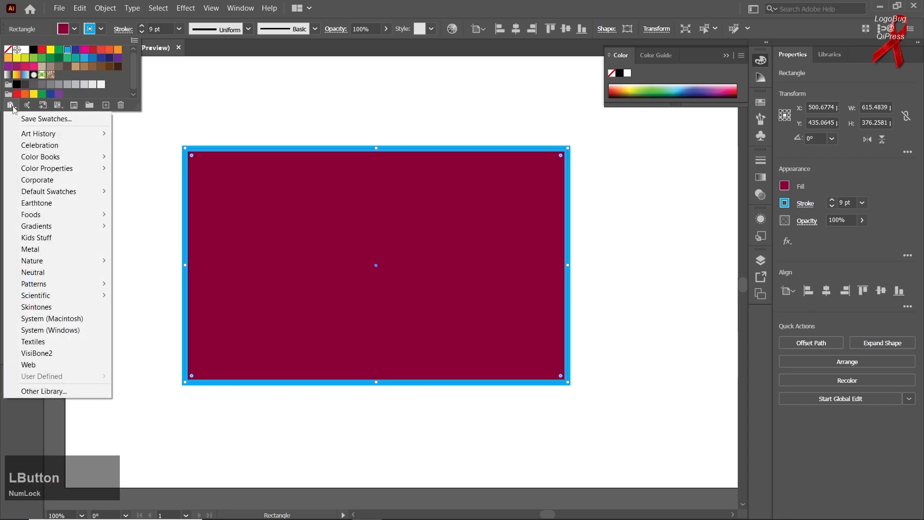
click(71, 392)
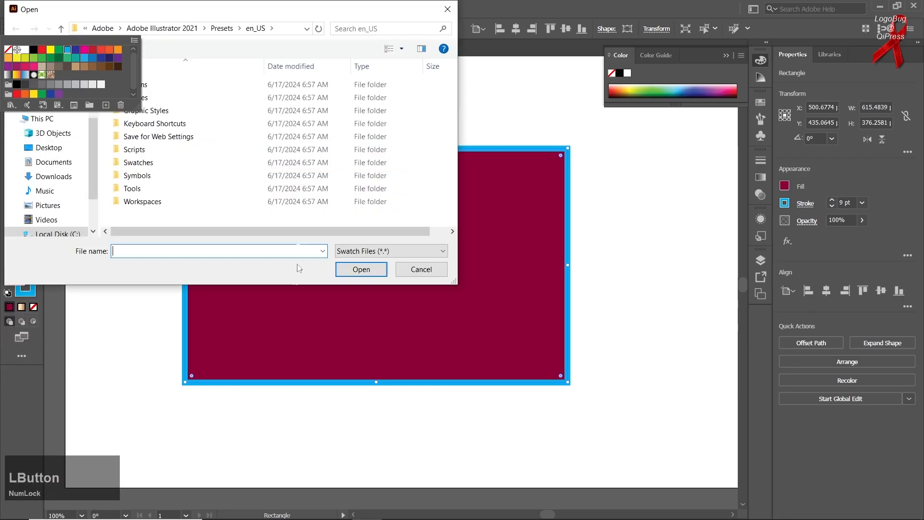
click(426, 267)
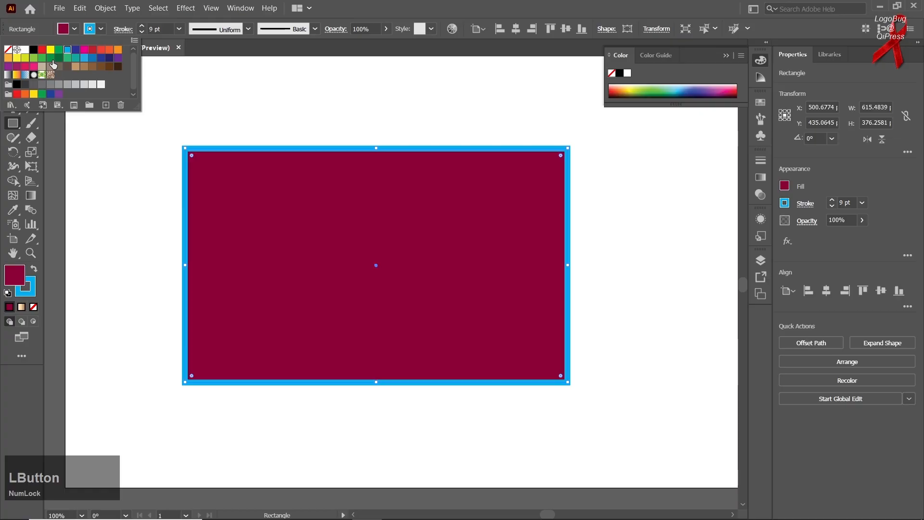
click(34, 104)
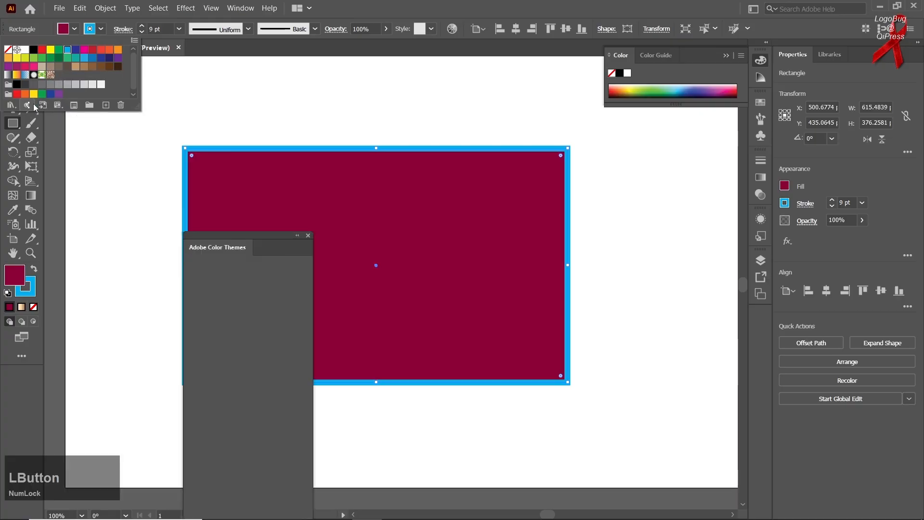
click(308, 236)
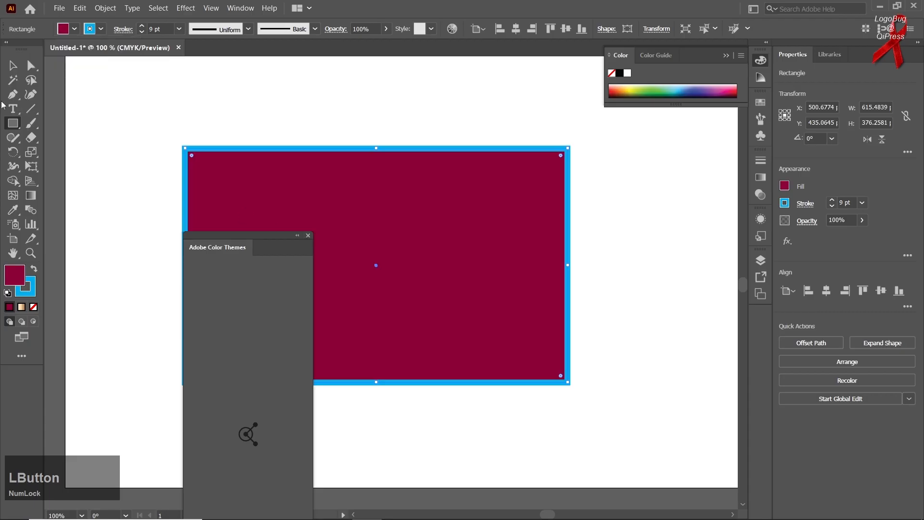
click(308, 236)
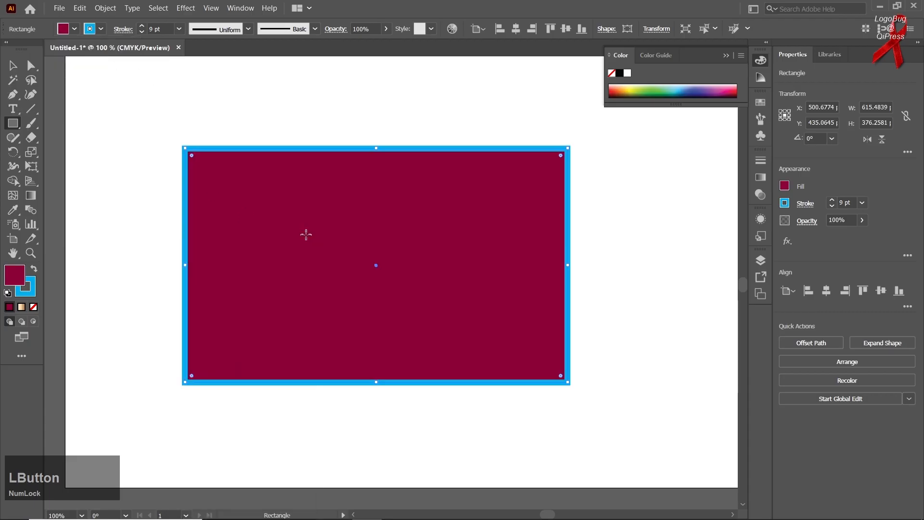
- Delete the selected cyan swatch from the document's swatches and confirm the deletion
click(74, 28)
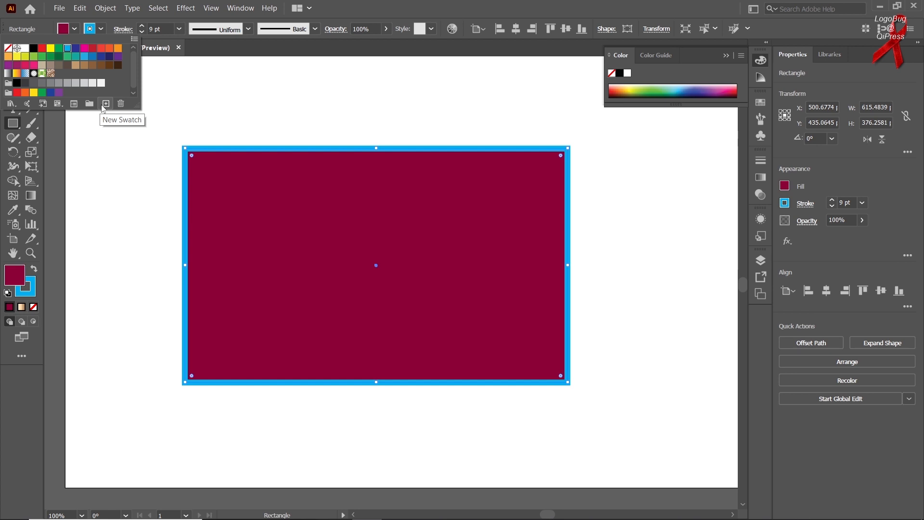
click(118, 105)
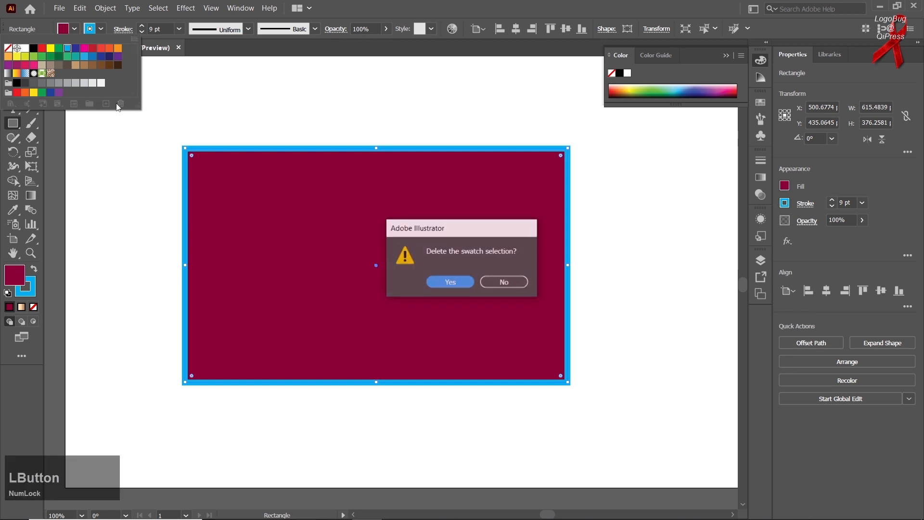
click(455, 280)
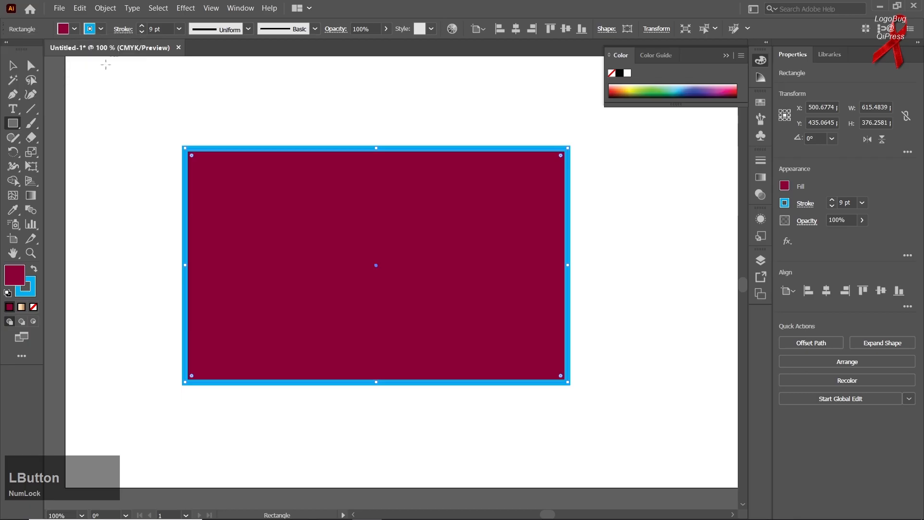
- Try several default swatches as the rectangle's fill, ending with the bright red one
click(75, 27)
click(67, 50)
click(75, 49)
click(91, 50)
- Fill the rectangle with a coral red swatch from the Flowers library under Nature, and close the library
click(11, 105)
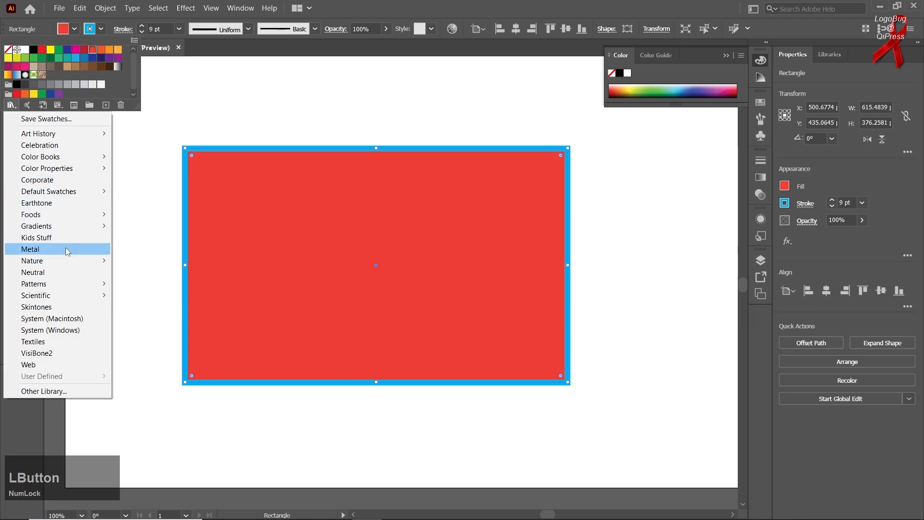
mouse_move(71, 266)
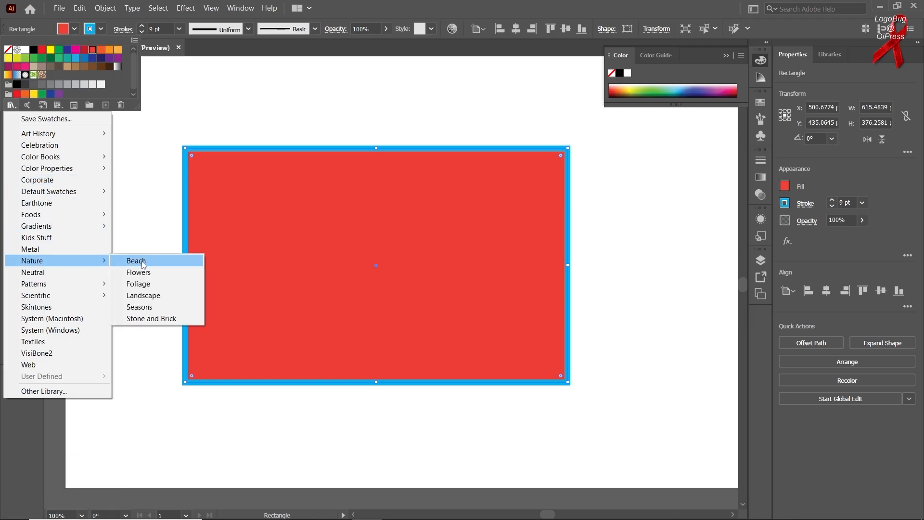
click(148, 276)
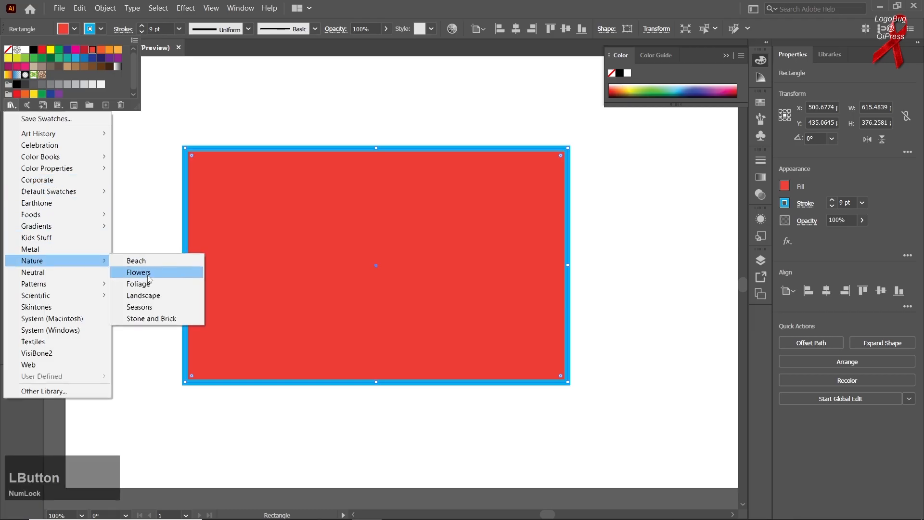
click(439, 293)
click(431, 291)
click(541, 237)
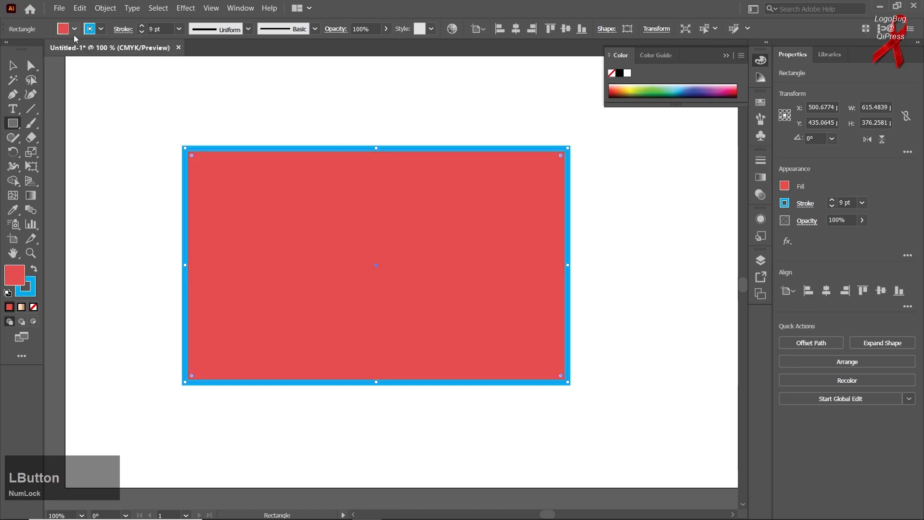
- Try gradient, pattern, purple and blue default swatches as the rectangle's fill, ending with the medium green one
click(74, 29)
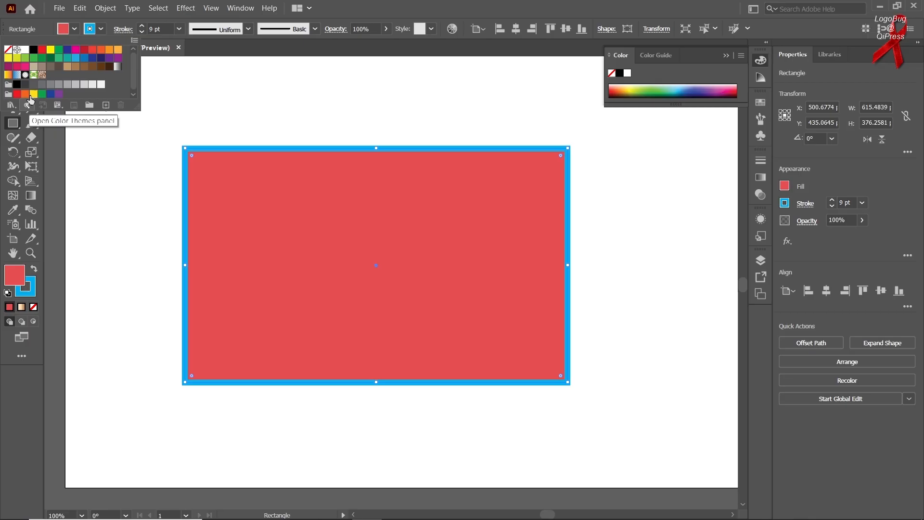
drag(132, 76, 132, 79)
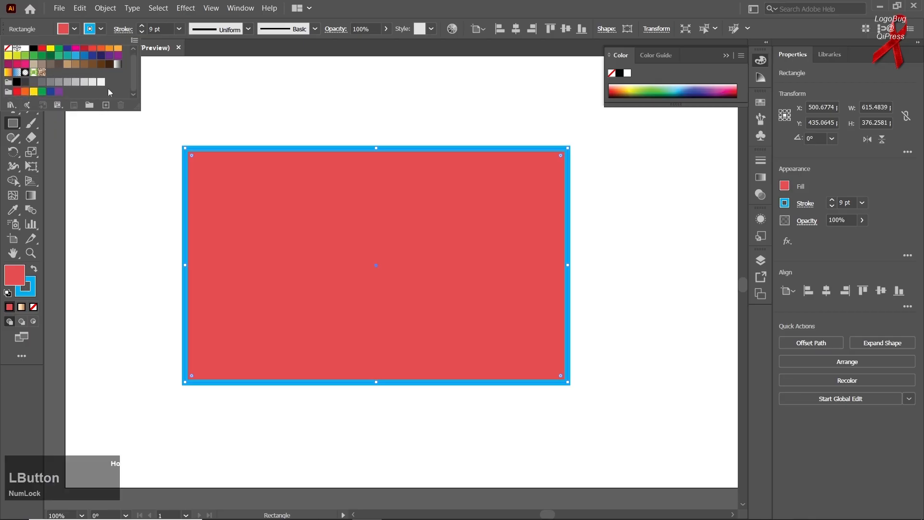
click(17, 72)
click(42, 73)
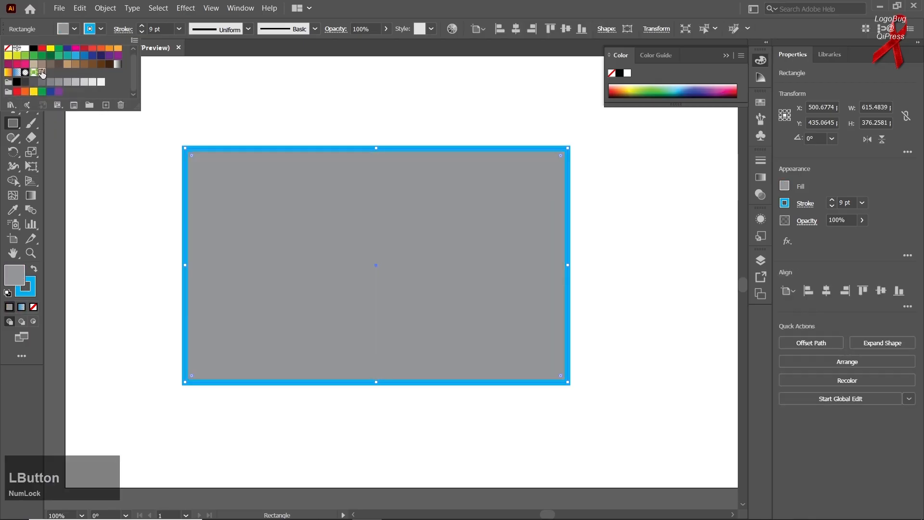
click(90, 64)
click(110, 56)
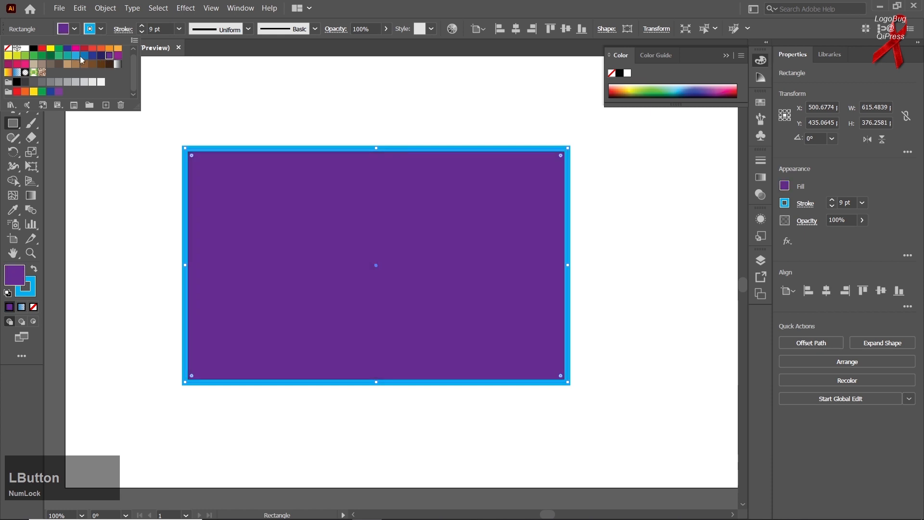
click(76, 55)
click(59, 56)
key(Escape)
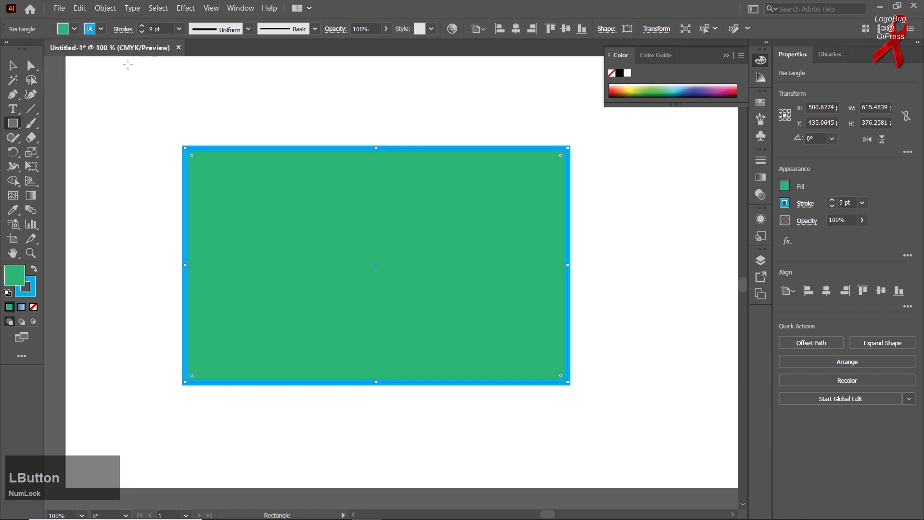
- Select the green rectangle with the Selection tool and reposition it at about X 450 pt, Y 445 pt
key(v)
click(123, 126)
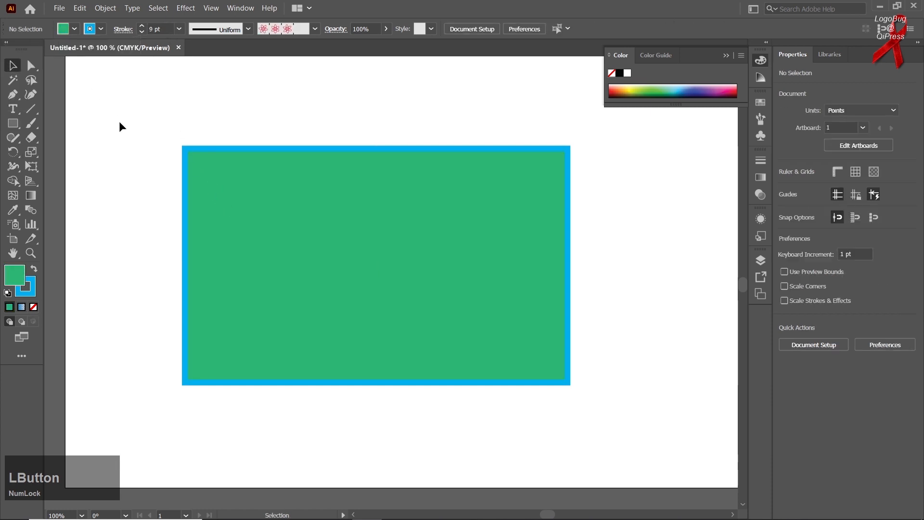
click(204, 163)
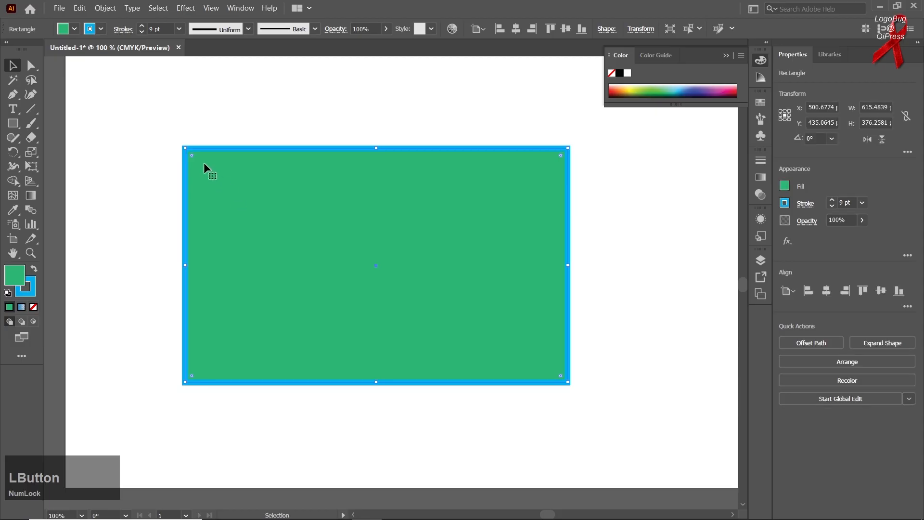
drag(351, 185, 333, 215)
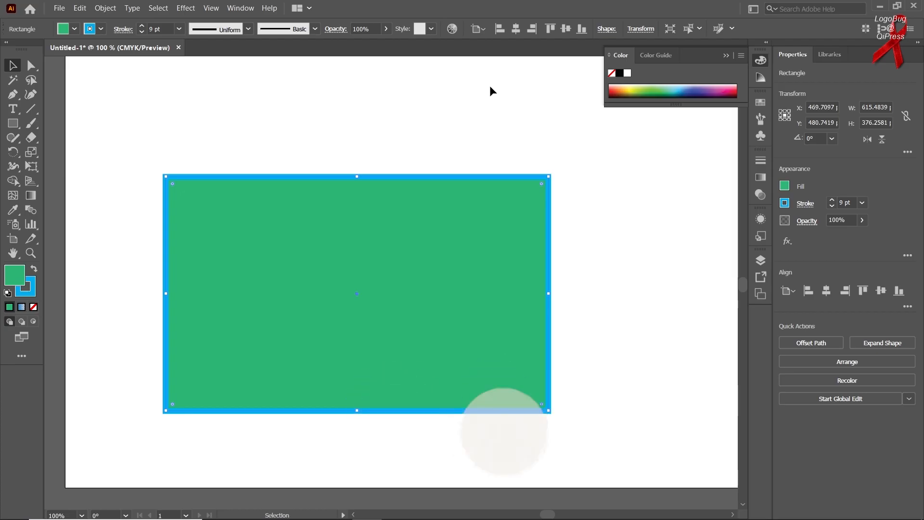
click(12, 67)
drag(143, 110, 302, 355)
drag(282, 283, 270, 260)
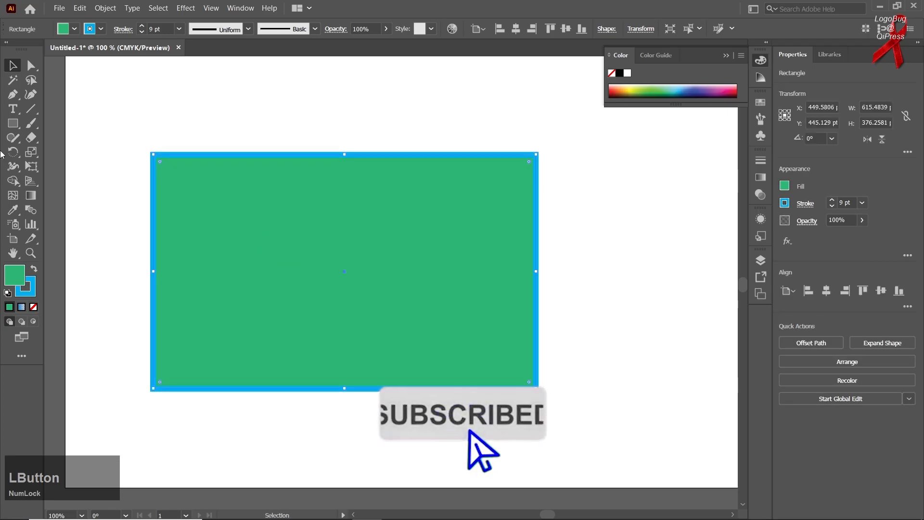
- Draw a slightly tilted five-pointed star about 236 by 232 pt in the upper-left part of the rectangle
right_click(13, 123)
click(63, 180)
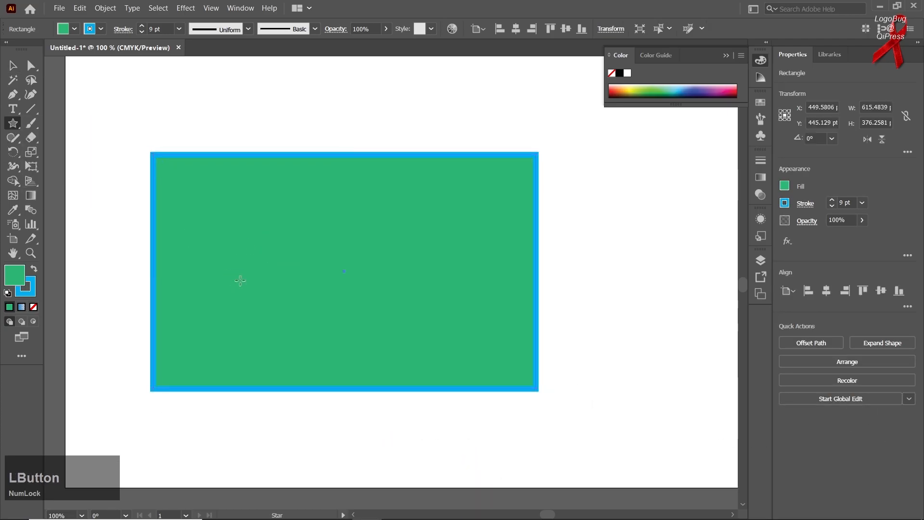
drag(297, 240, 348, 300)
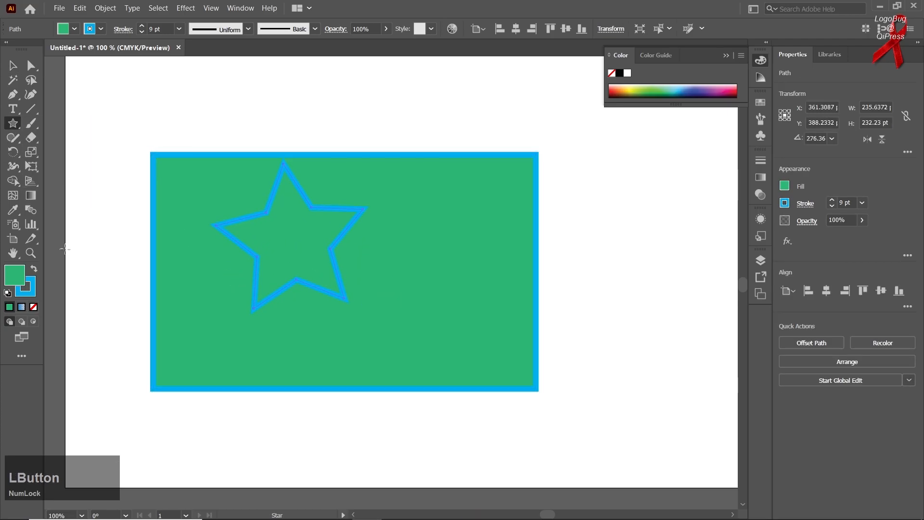
- Set the star's fill to the pinkish red EF145D in the Color Picker
double_click(14, 281)
drag(562, 187, 570, 140)
click(534, 142)
click(677, 137)
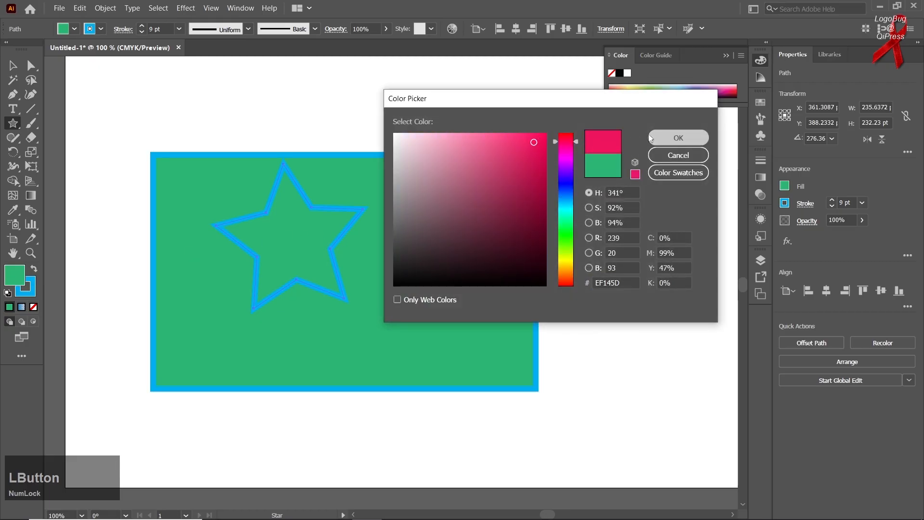
- Move the star down within the rectangle to about X 384 pt, Y 496 pt
click(13, 67)
click(151, 90)
drag(268, 227, 279, 284)
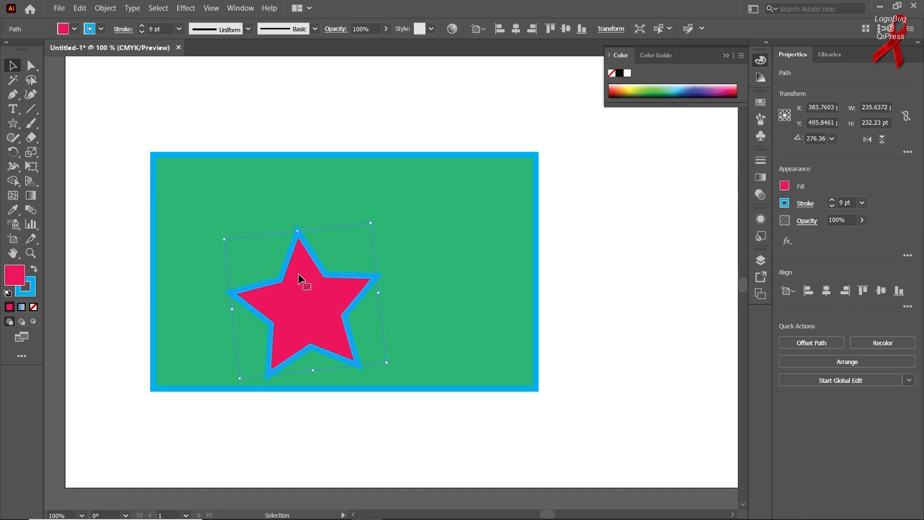
- Select the star and the rectangle together and align them horizontally by left edges, right edges and centres
click(415, 213)
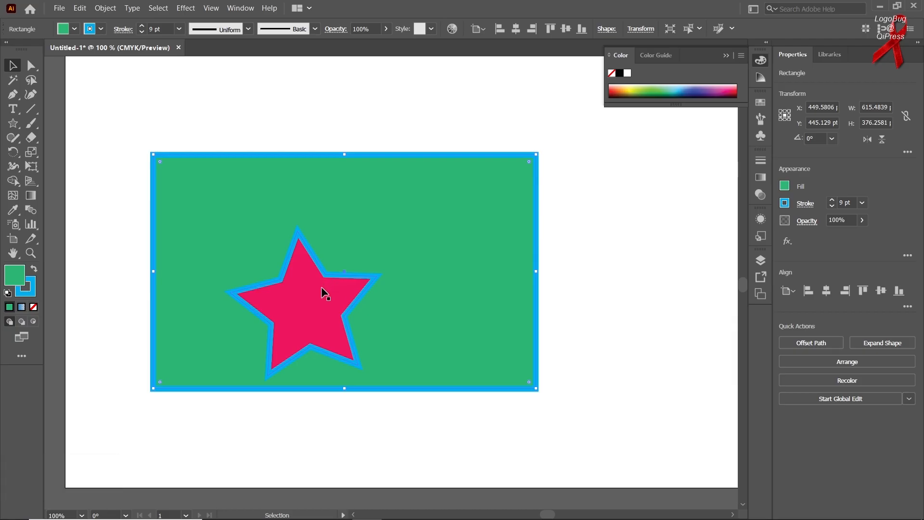
click(313, 302)
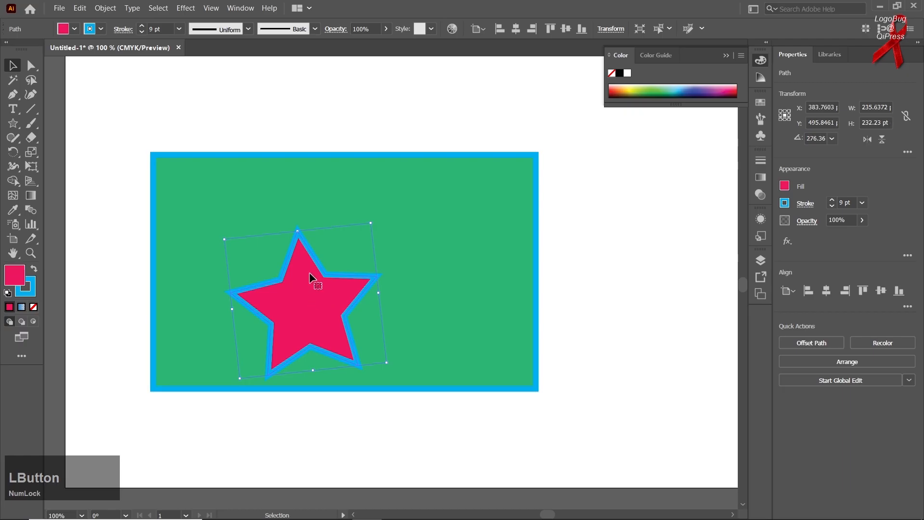
shift+click(224, 200)
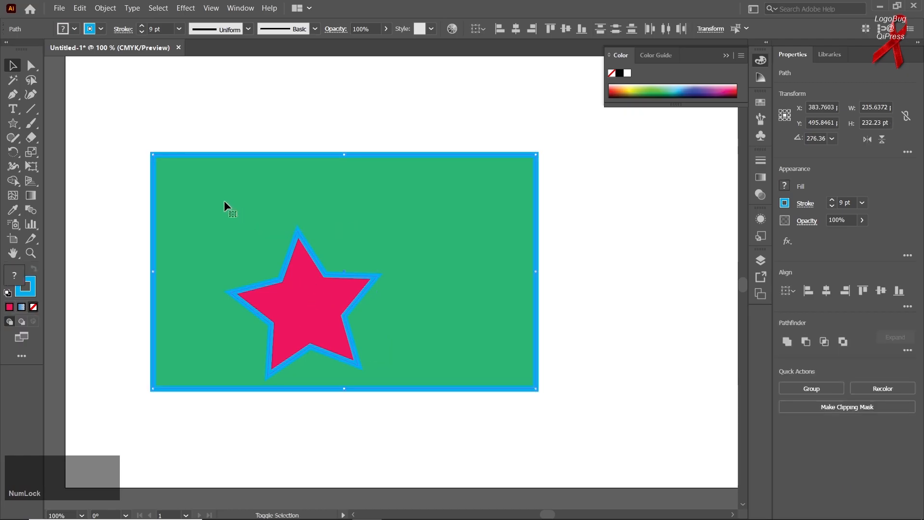
click(500, 30)
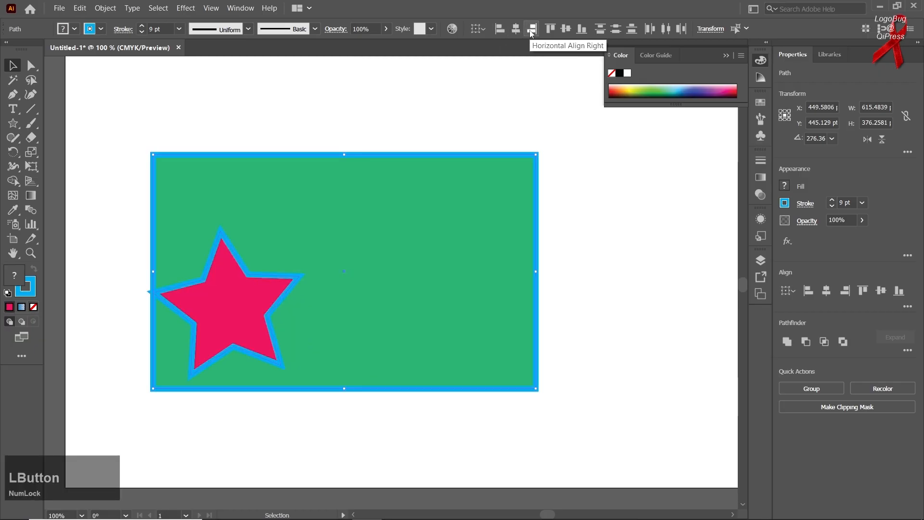
click(531, 30)
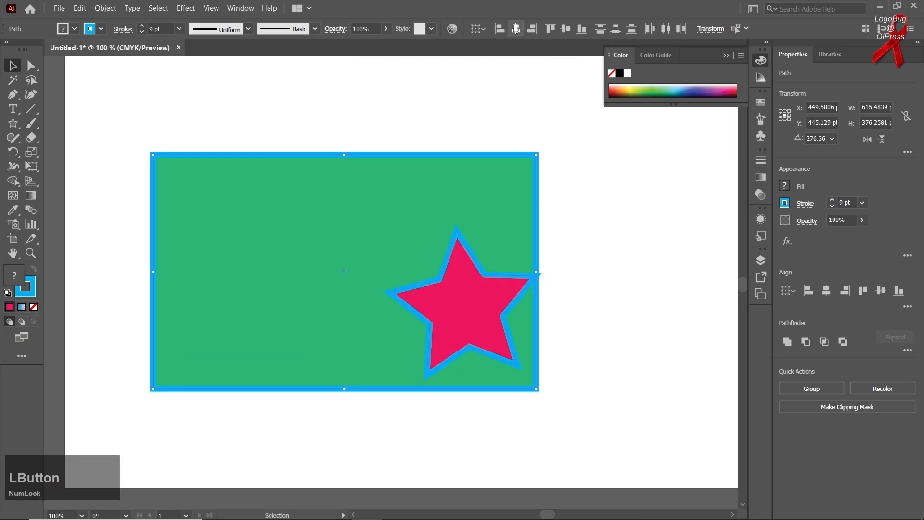
click(516, 30)
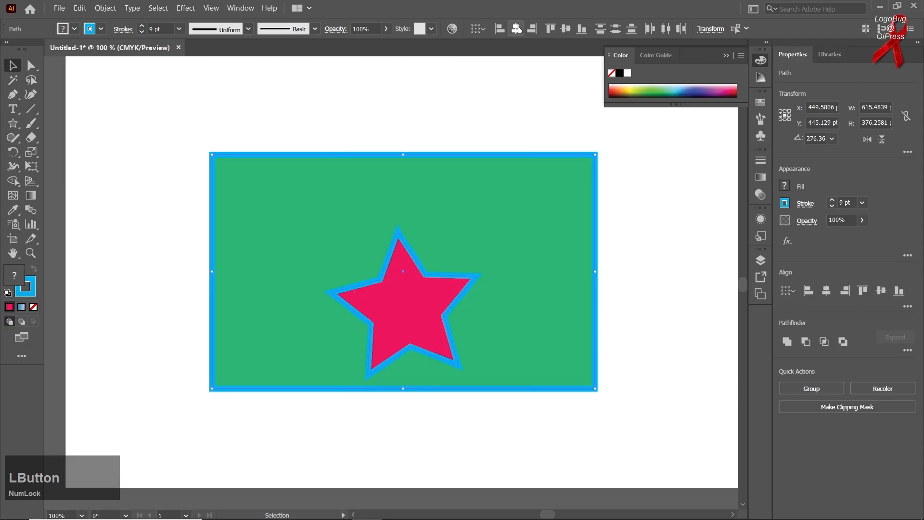
- Align the selected star and rectangle vertically by top edges, centres and bottom edges
click(554, 30)
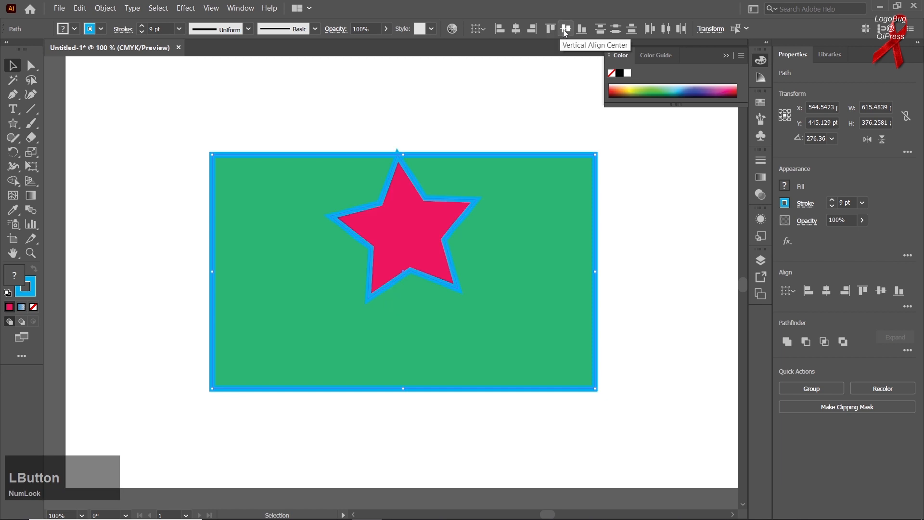
click(565, 30)
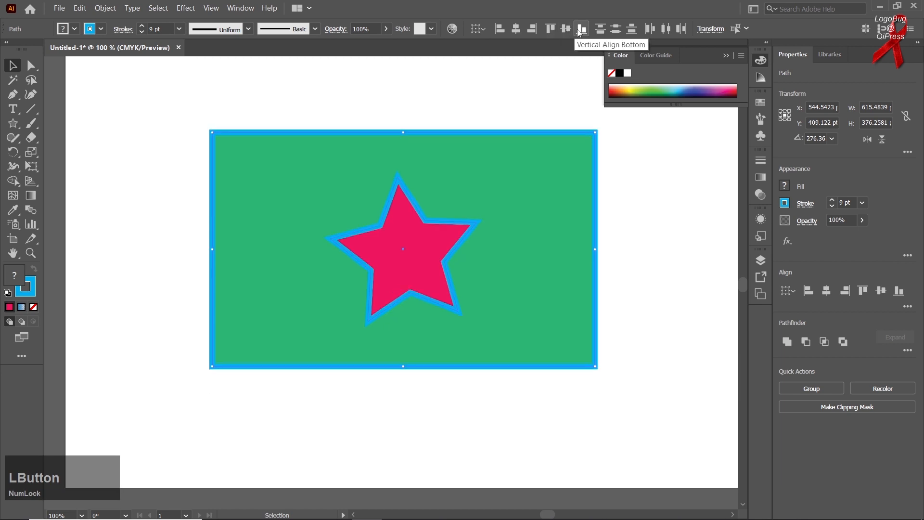
click(577, 29)
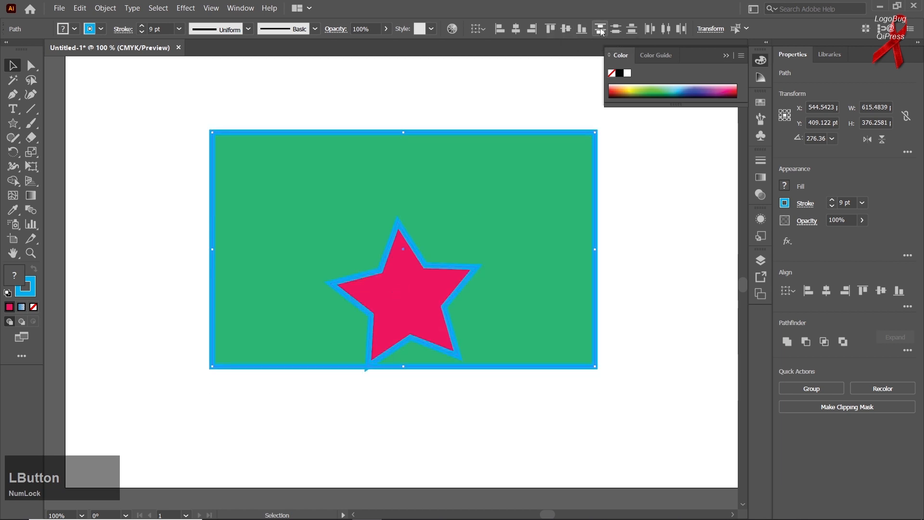
- Align the star and rectangle by their right edges, and centre them on each other horizontally and vertically
click(532, 28)
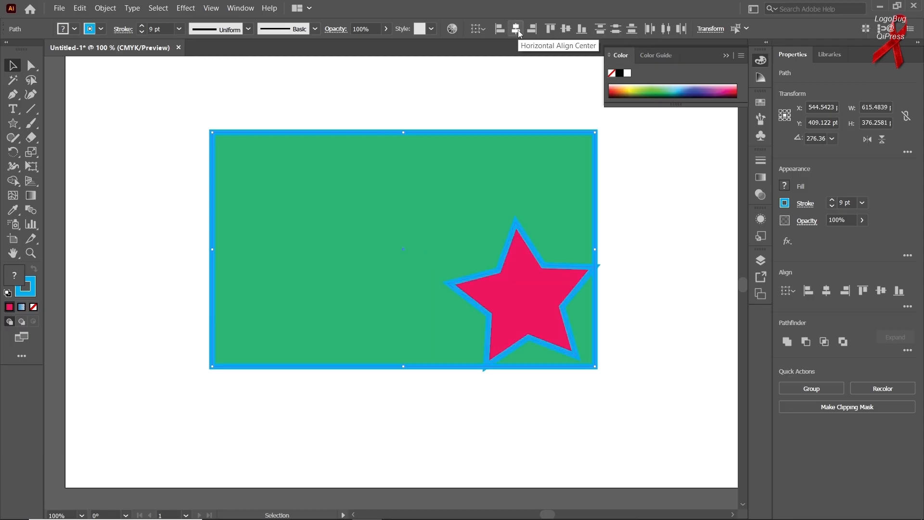
click(516, 30)
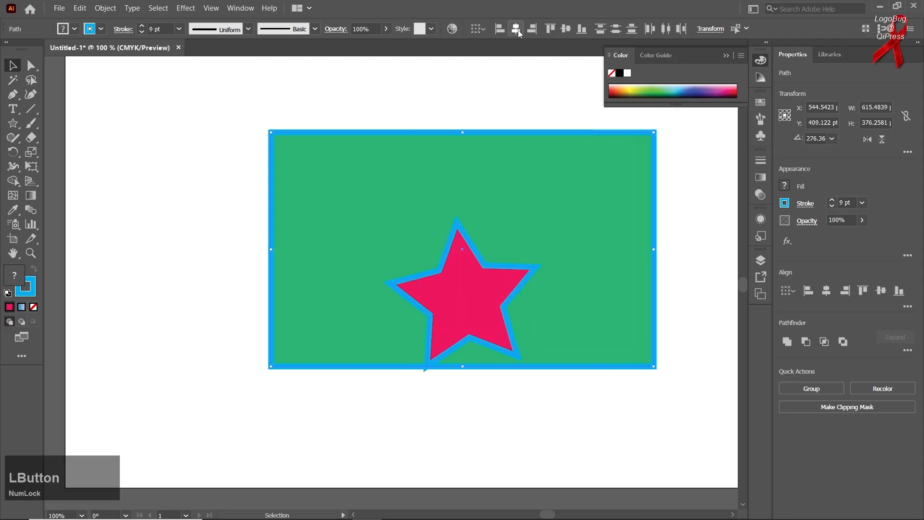
click(565, 30)
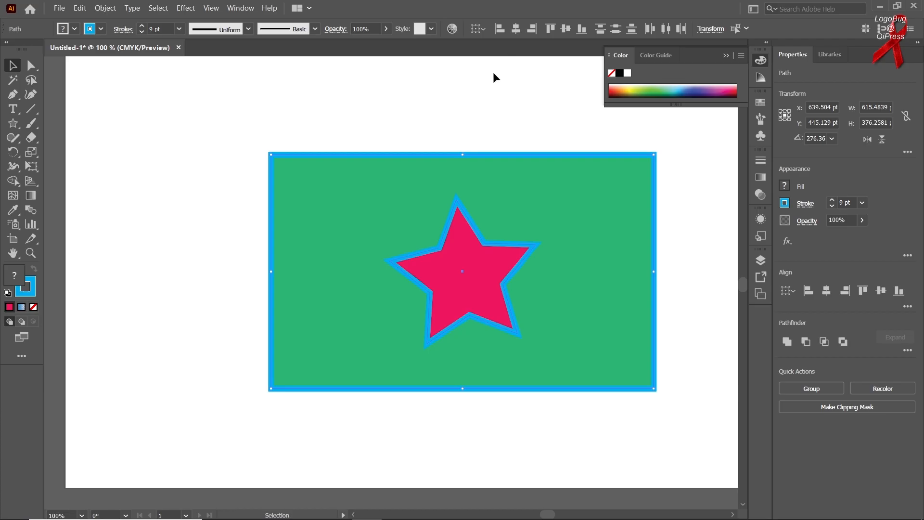
- Deselect both shapes and delete only the star
click(493, 97)
click(402, 296)
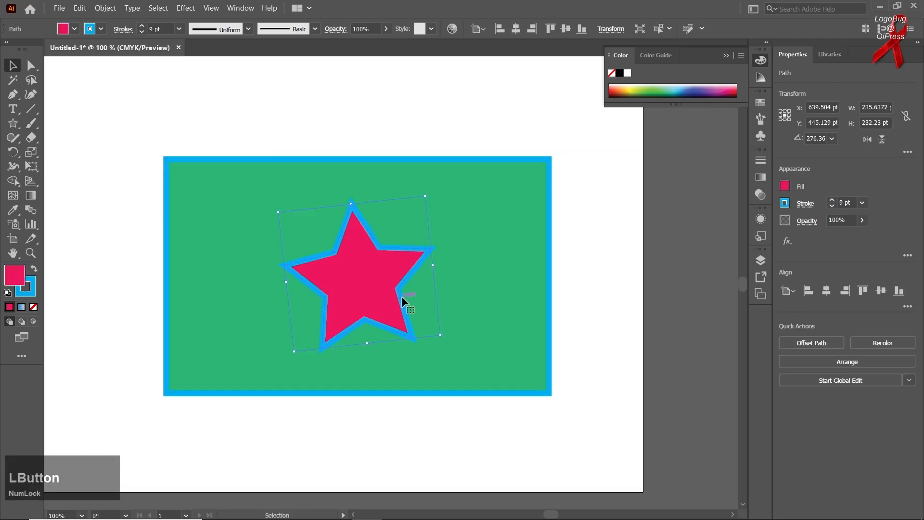
key(Delete)
- Select the green rectangle and unlink its width and height in the shape properties
click(402, 296)
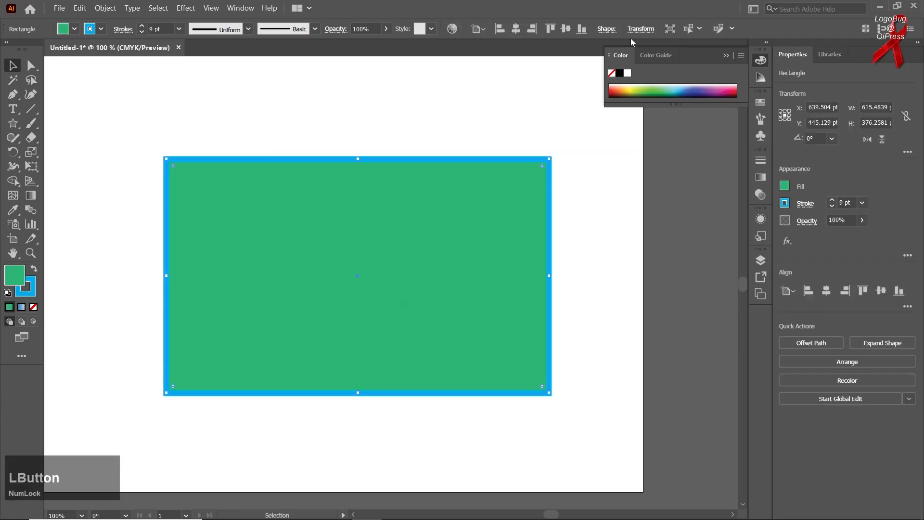
click(606, 29)
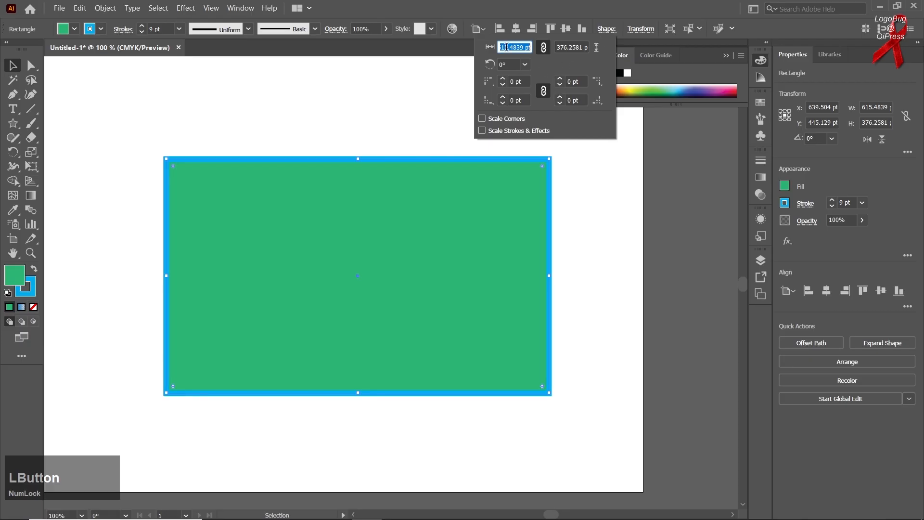
click(543, 47)
- Try rotating the rectangle to 45° and 90°, and reset its rotation to 0°
click(525, 65)
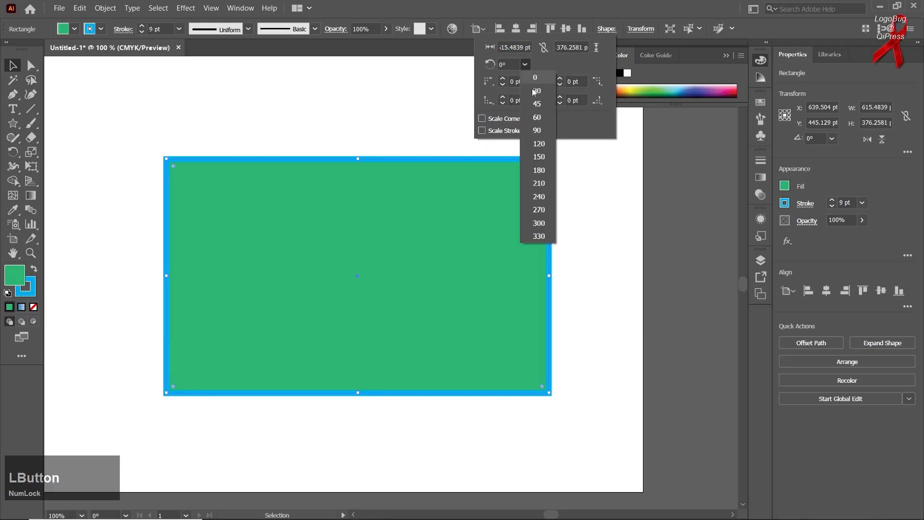
click(532, 104)
click(524, 65)
click(534, 129)
click(525, 65)
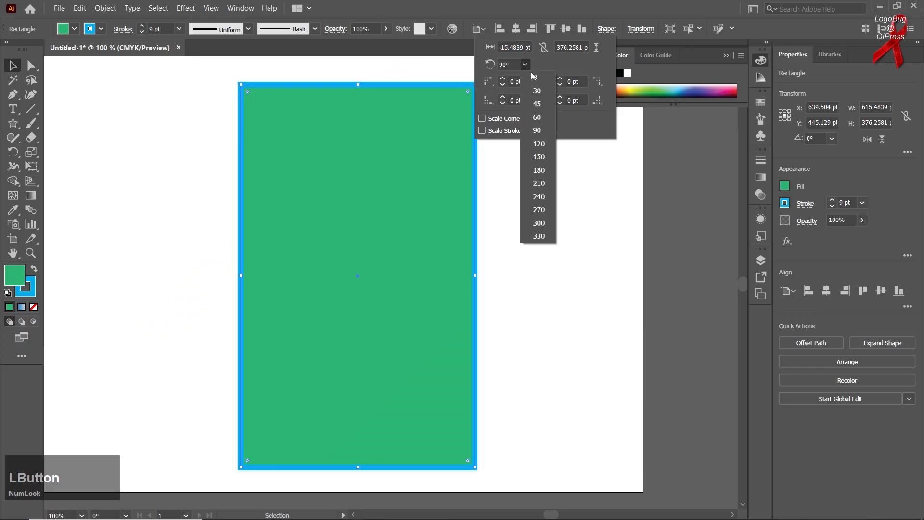
click(533, 79)
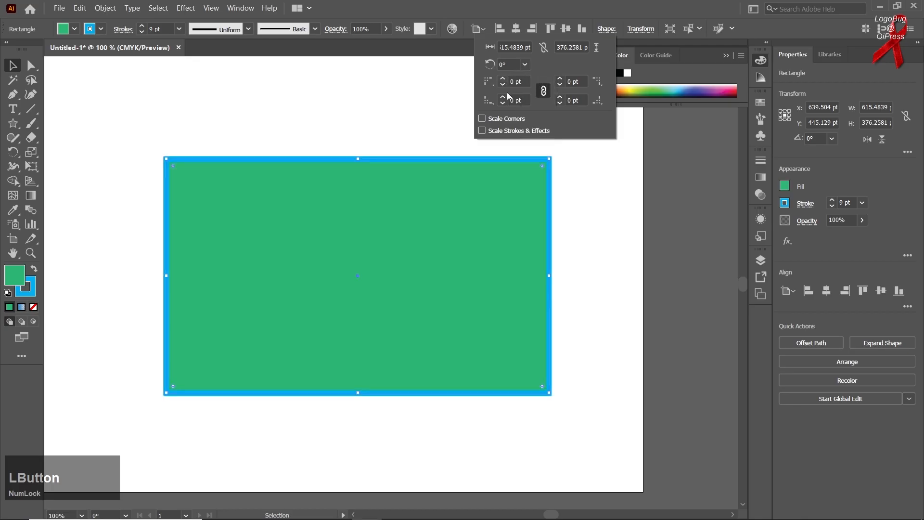
- Round all four corners of the rectangle to 79 pt with the corner radii linked
click(503, 79)
click(503, 79)
click(504, 78)
drag(504, 79, 504, 76)
- Unlink the corner radii, set the rectangle's upper-left radius to 110 pt, and adjust the radii together after relinking them
click(544, 89)
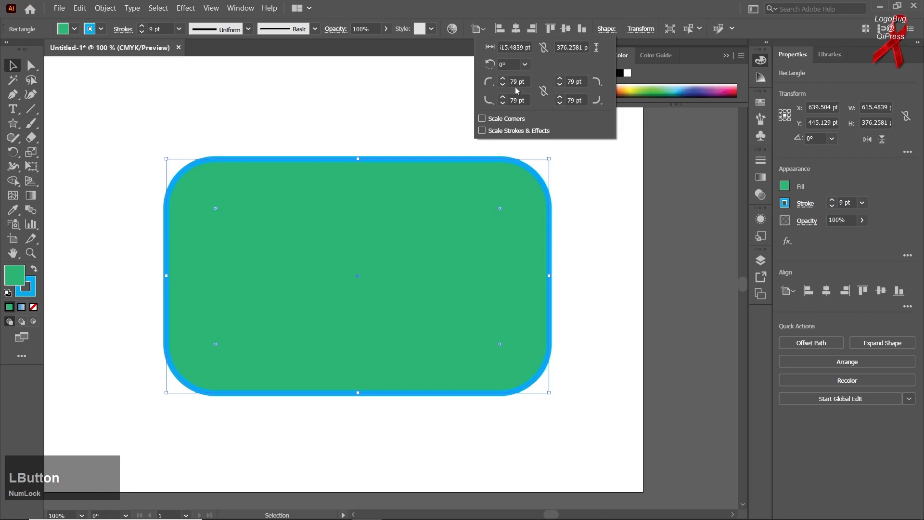
drag(507, 82, 506, 82)
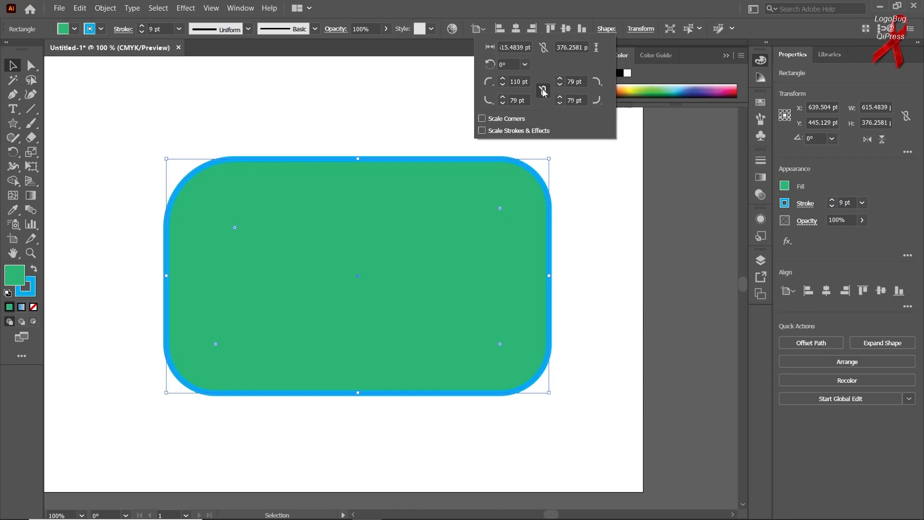
click(542, 91)
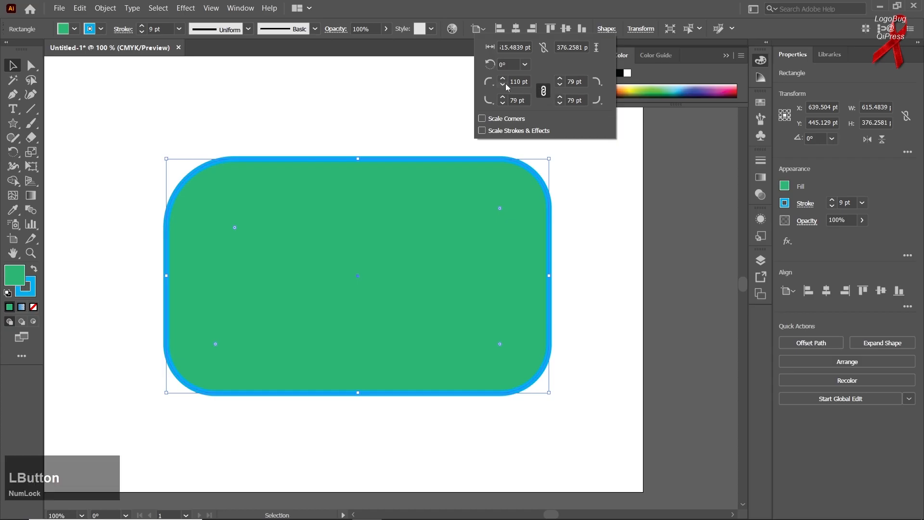
drag(501, 81, 501, 80)
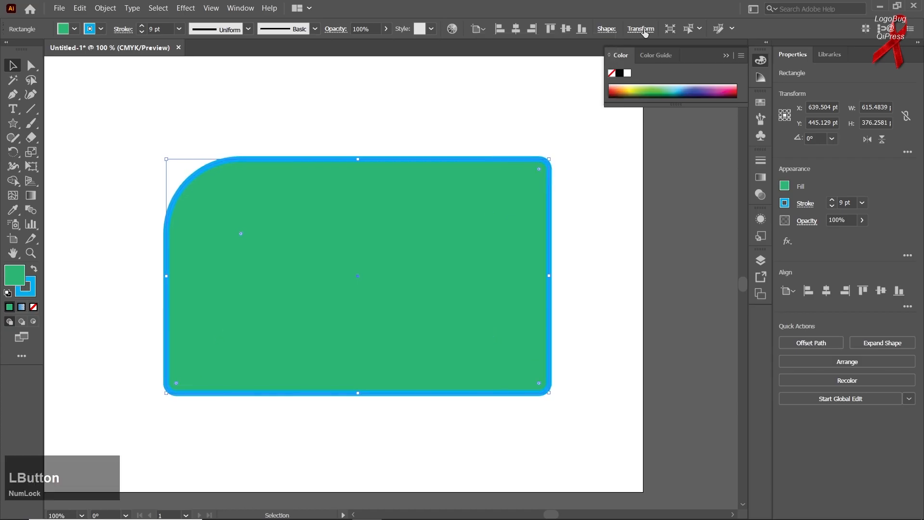
- Try rotating the shape to 150° with the Transform options, and reset its rotation to 0°
click(643, 29)
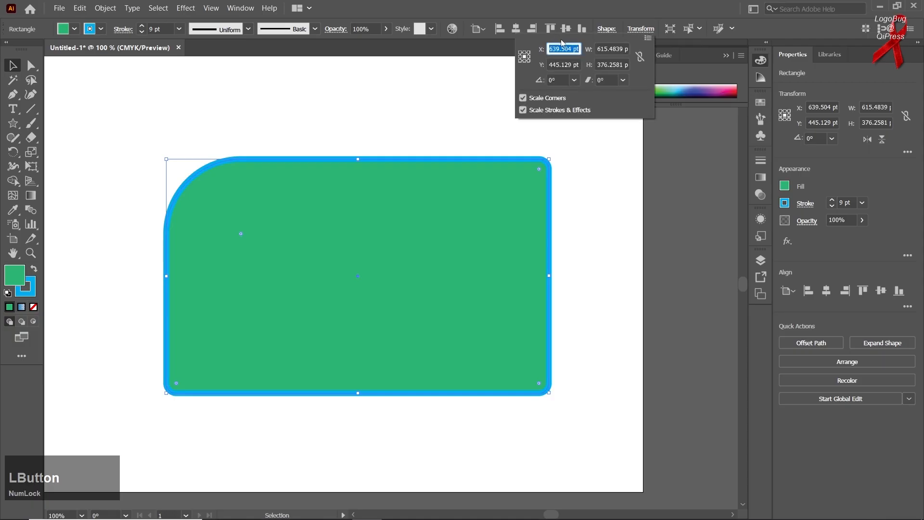
click(574, 80)
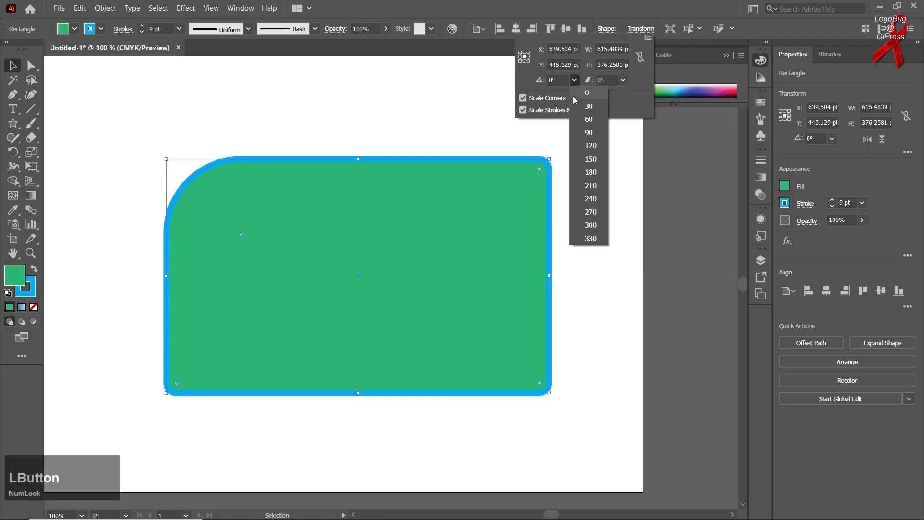
click(590, 159)
click(575, 80)
click(579, 91)
- Shear the rounded rectangle by -45° so it becomes a slanted parallelogram
click(623, 80)
click(634, 97)
click(623, 80)
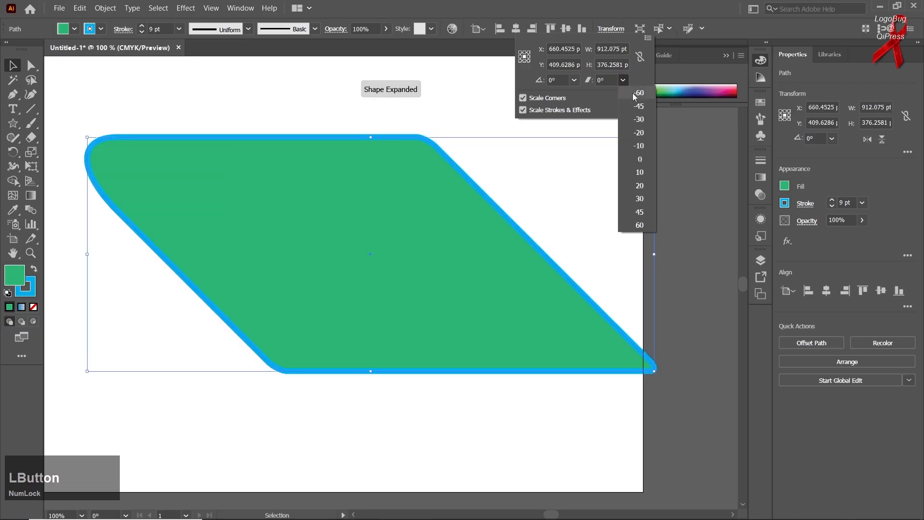
click(622, 80)
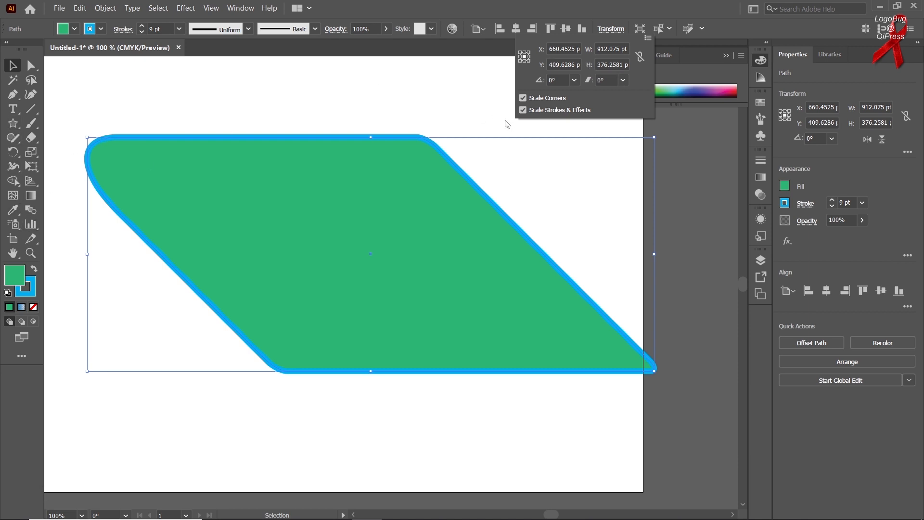
click(588, 66)
click(556, 48)
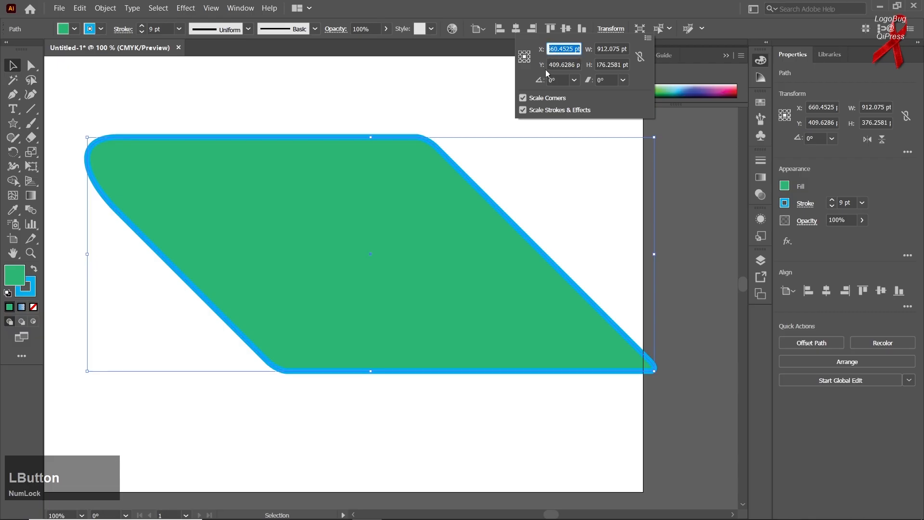
click(591, 65)
click(593, 52)
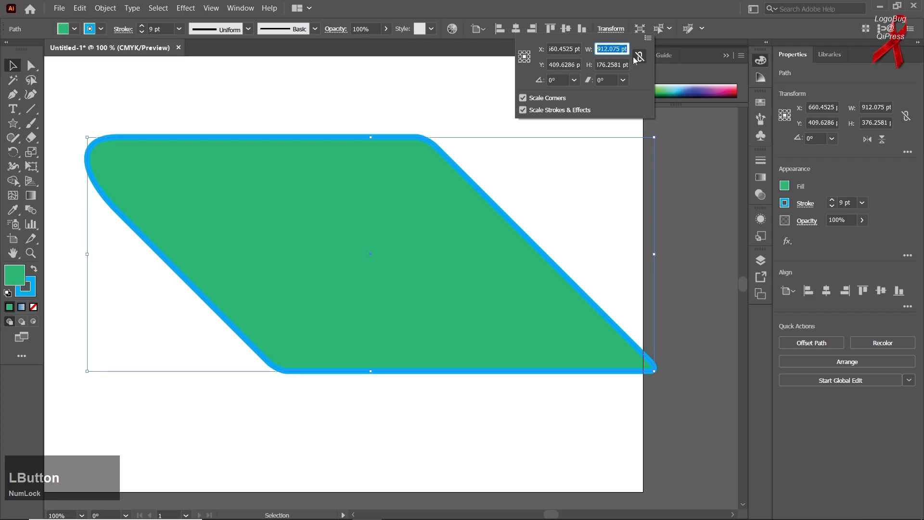
- Constrain the width and height proportions, scale the slanted shape to a width of 500 pt, and deselect it
click(639, 57)
click(606, 47)
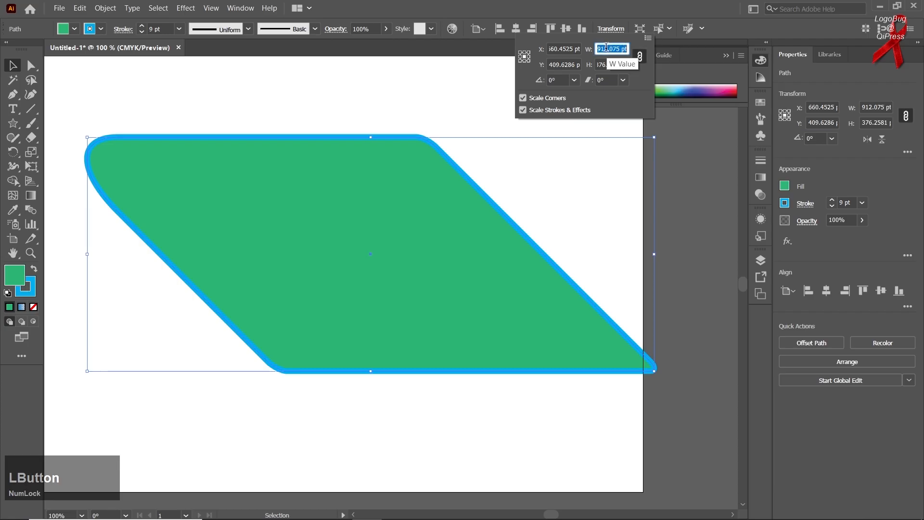
text(500)
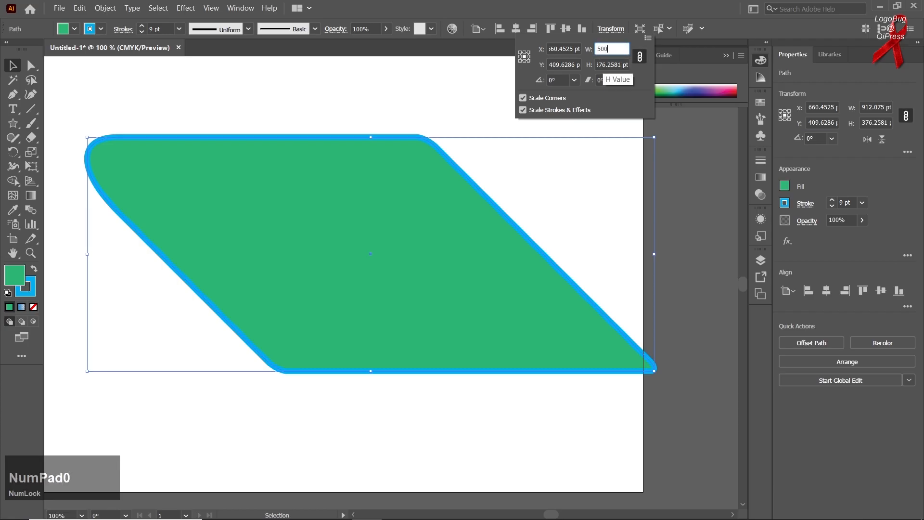
key(KP_Enter)
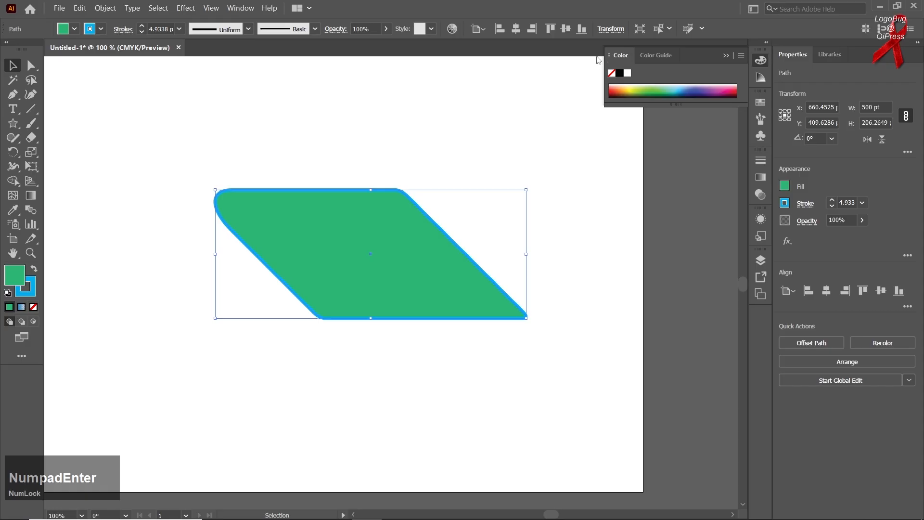
click(174, 128)
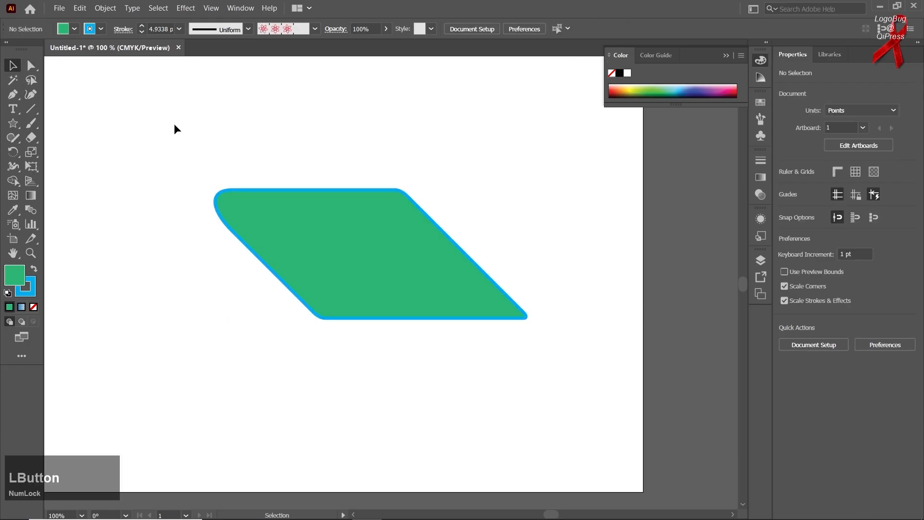